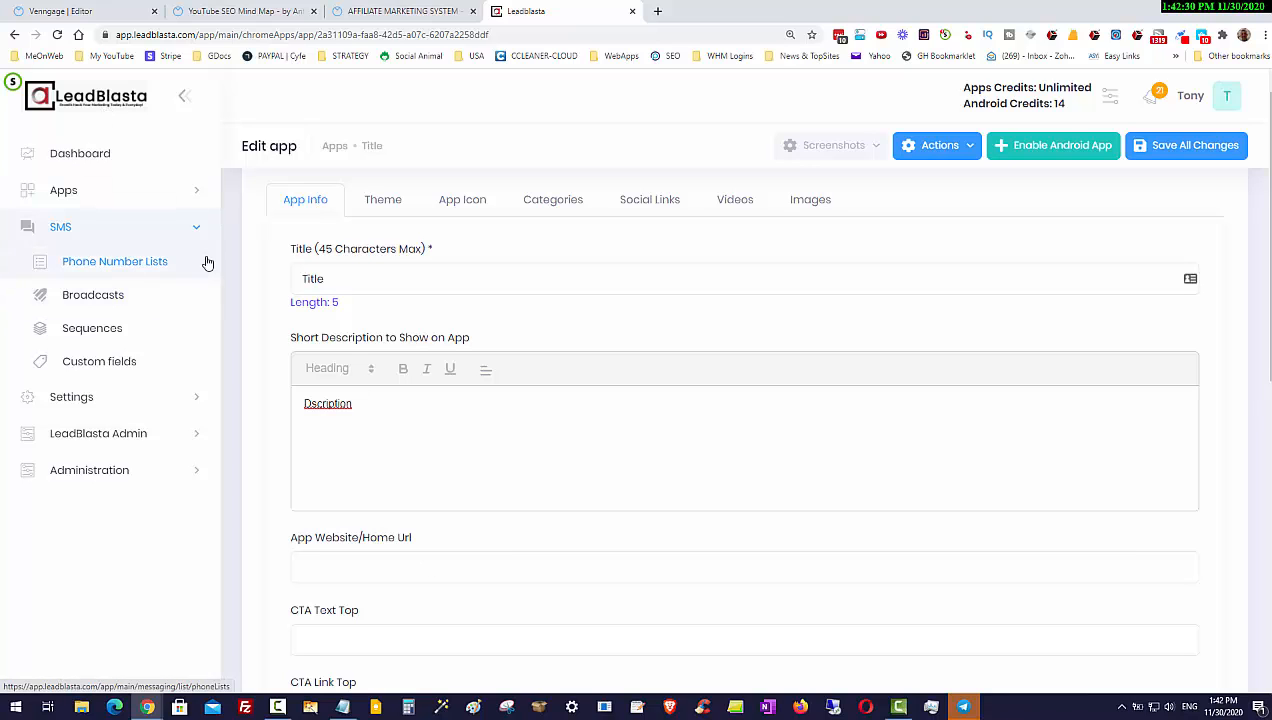
Step: Preview the Amber (Dark), Blue (Light) and Blue (Dark) themes, then apply Blue (Light) to the app
left_click(379, 206)
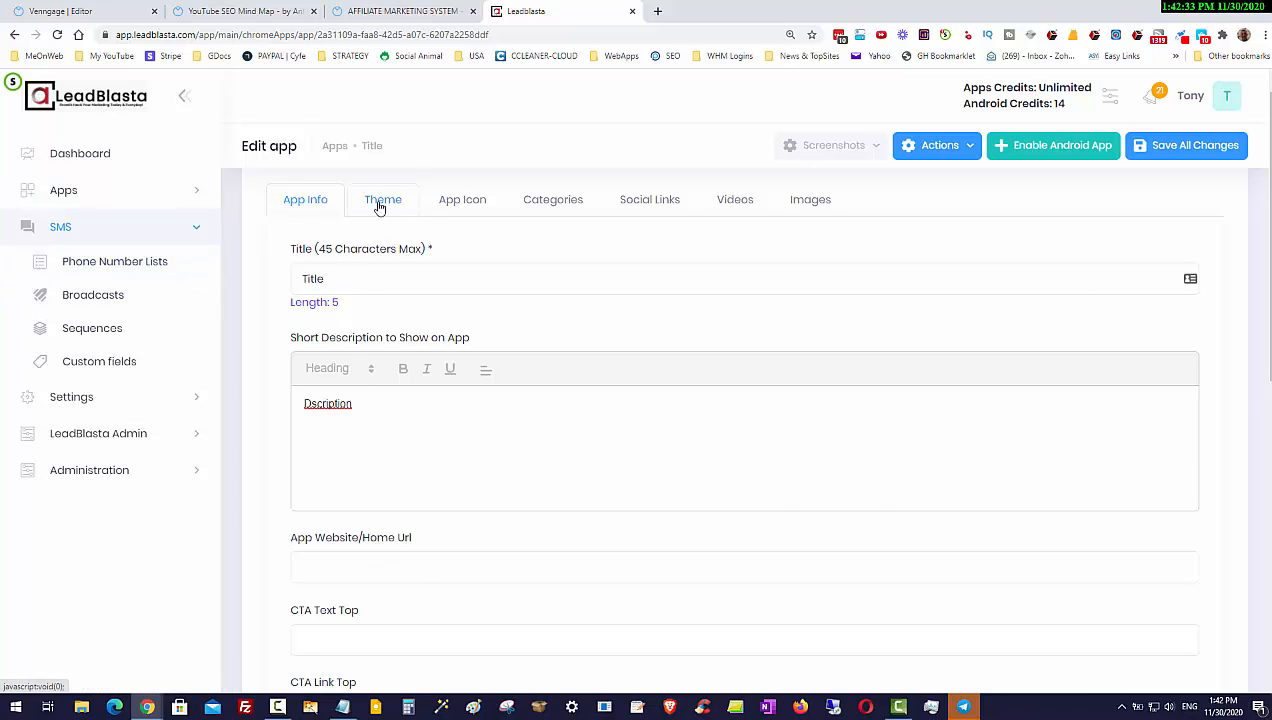
left_click(431, 337)
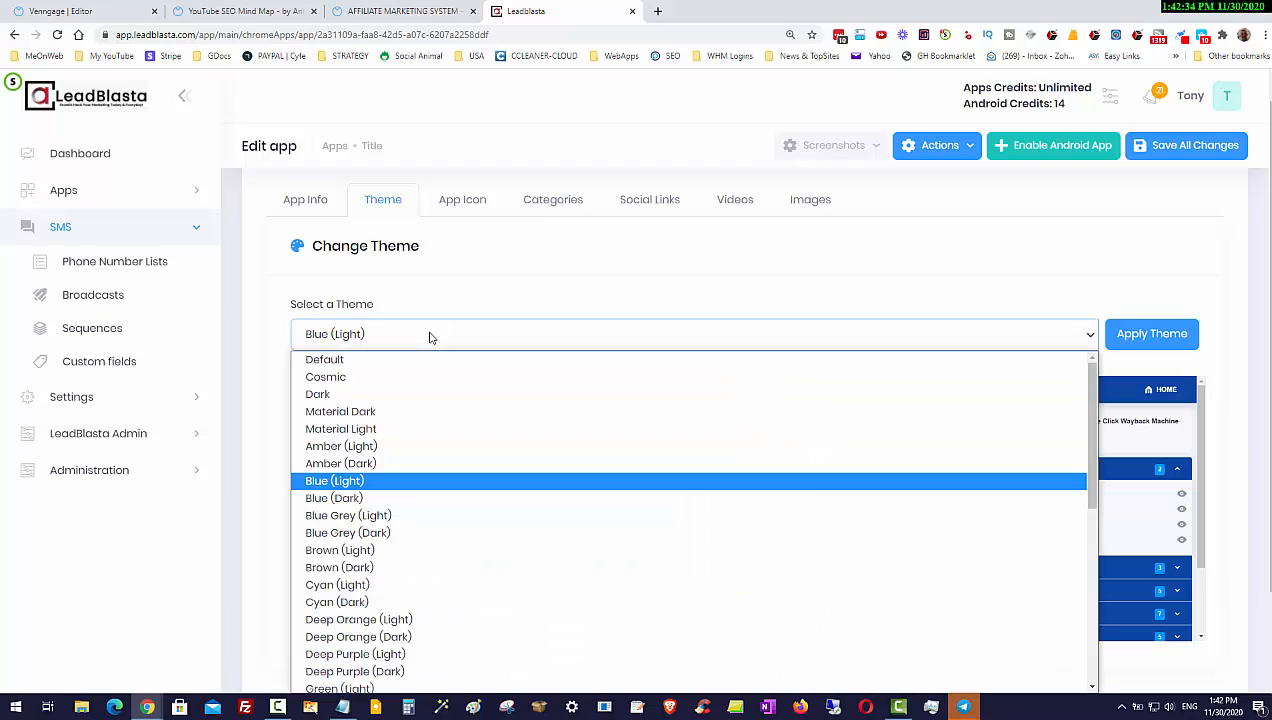
left_click(389, 463)
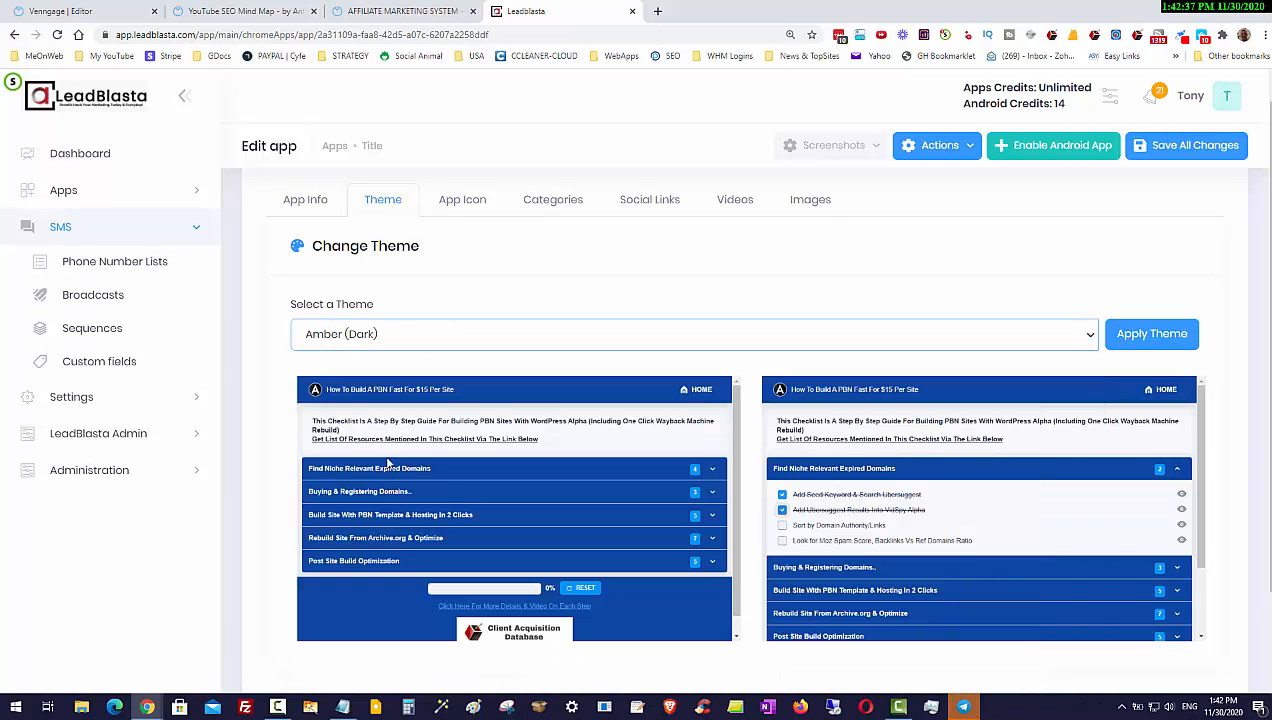
left_click(413, 336)
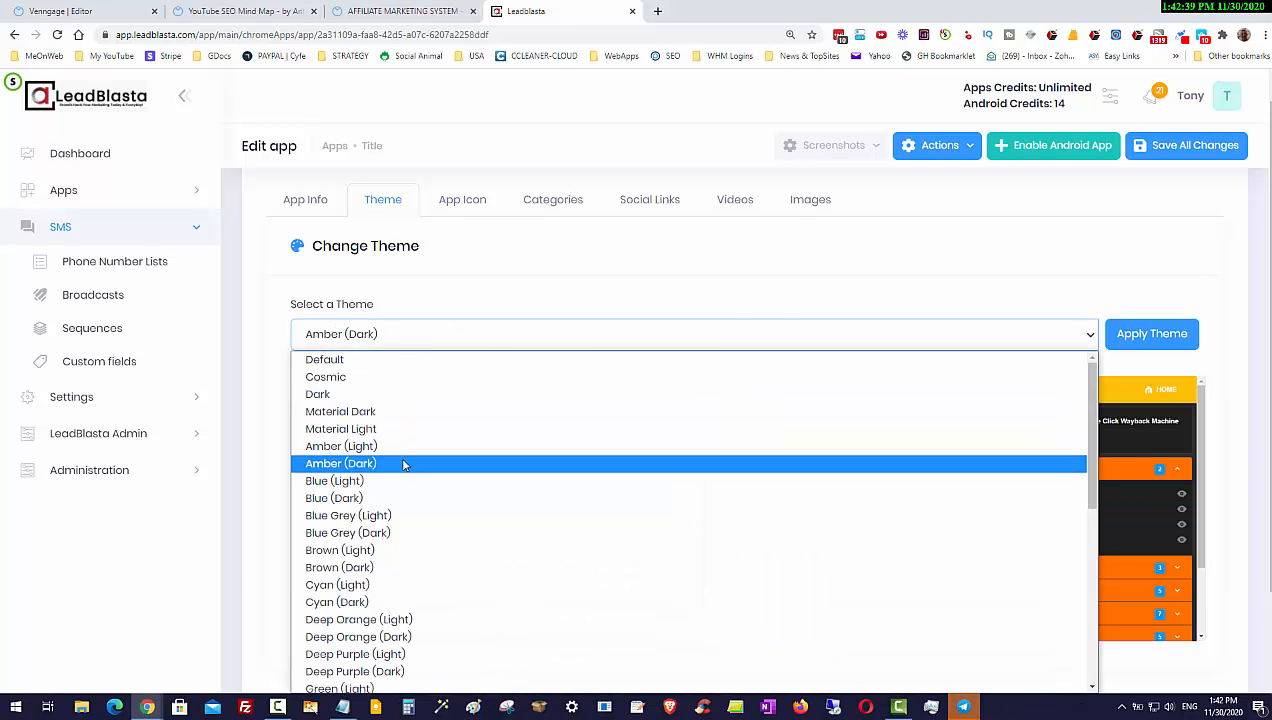
left_click(397, 484)
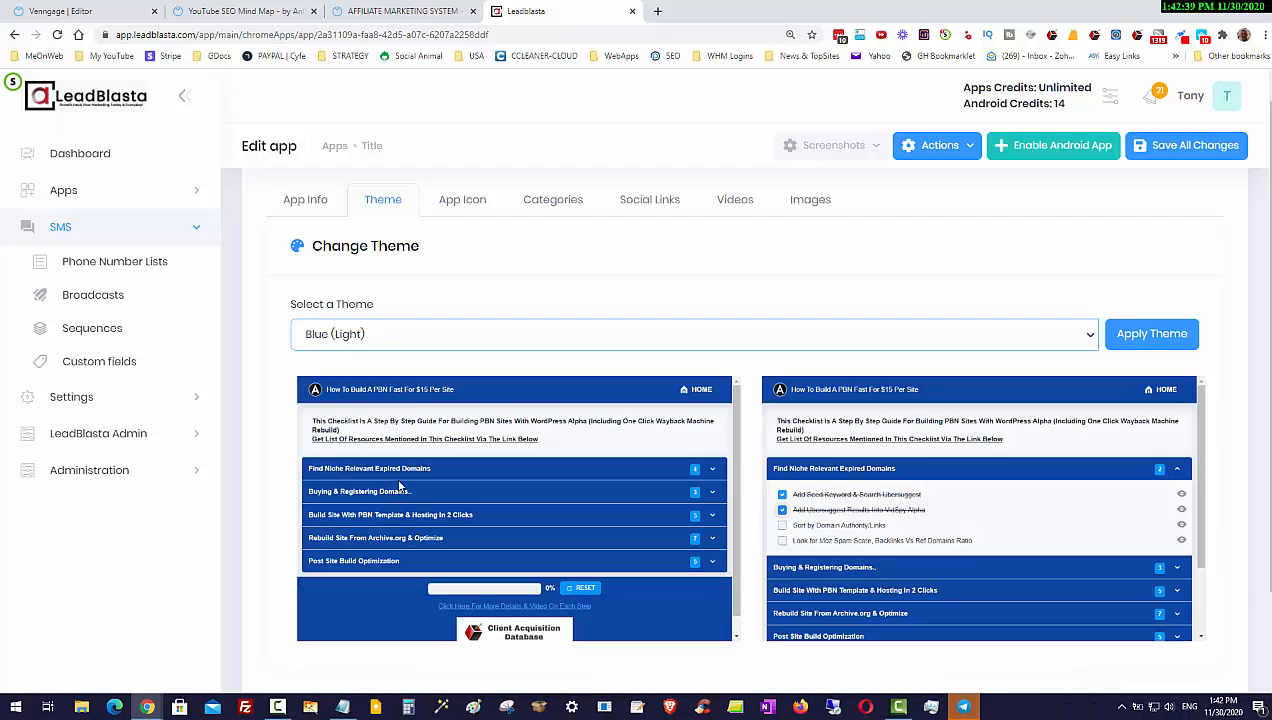
left_click(390, 346)
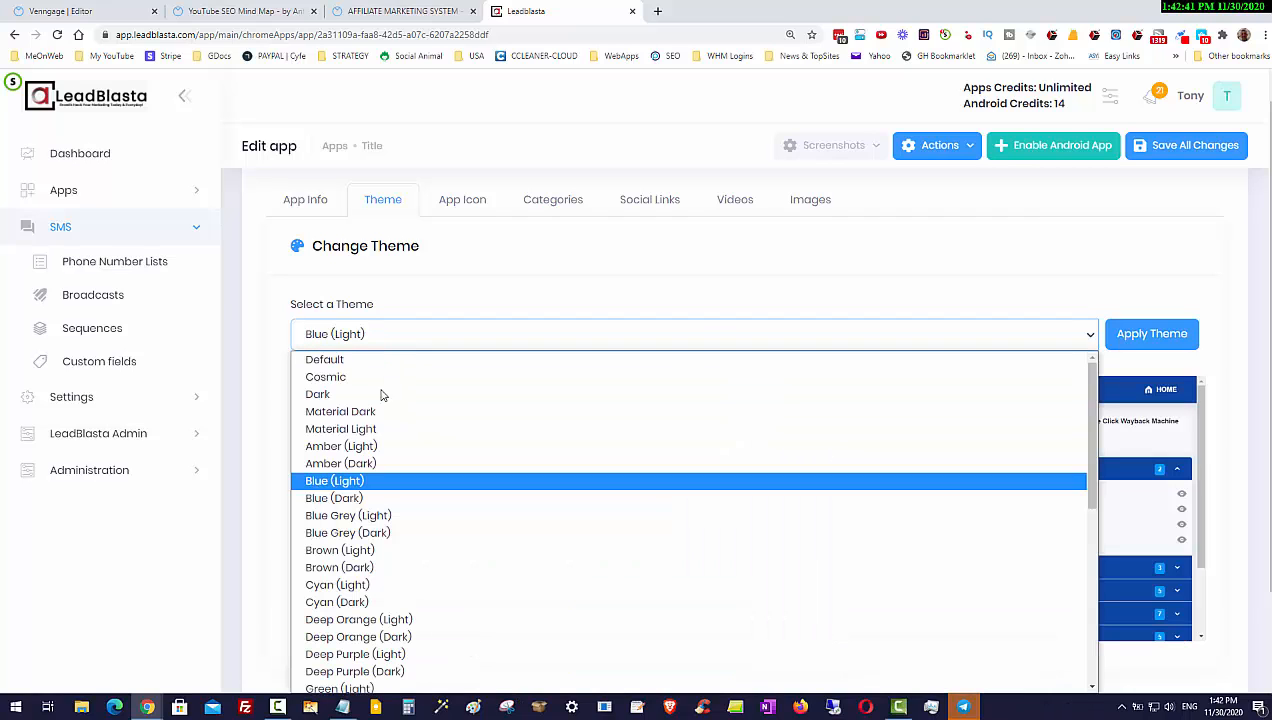
left_click(364, 503)
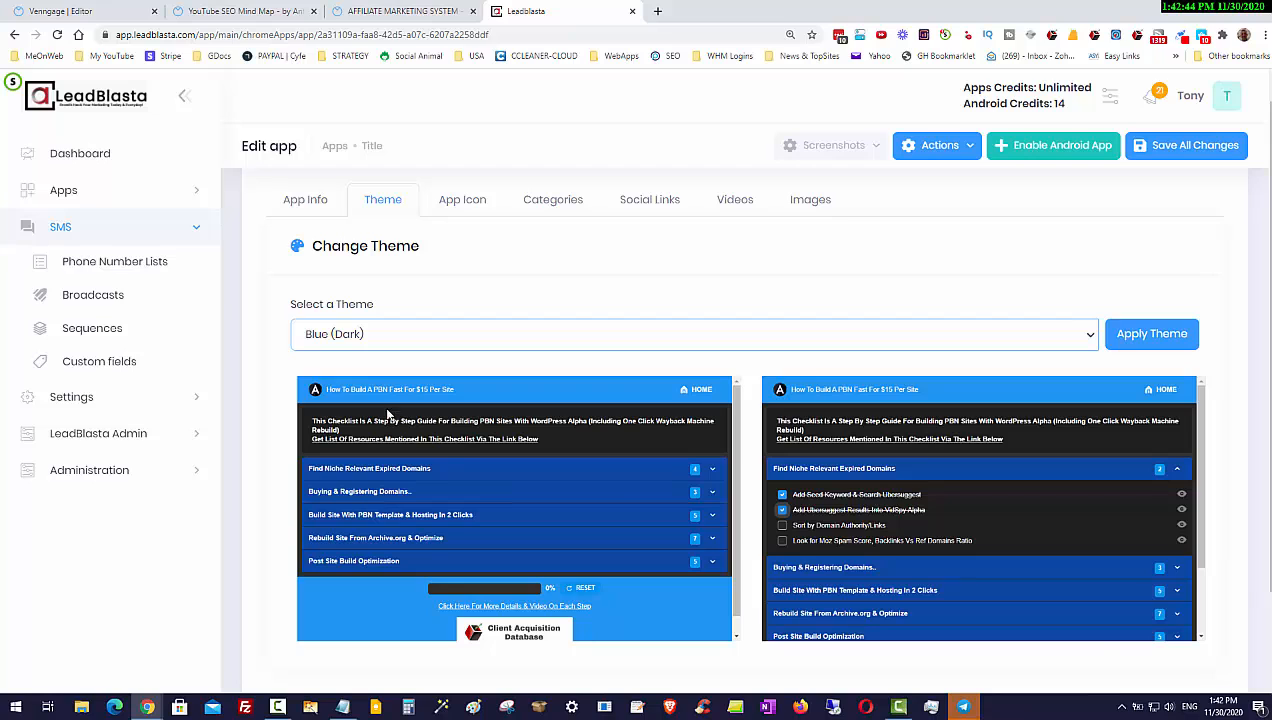
left_click(360, 340)
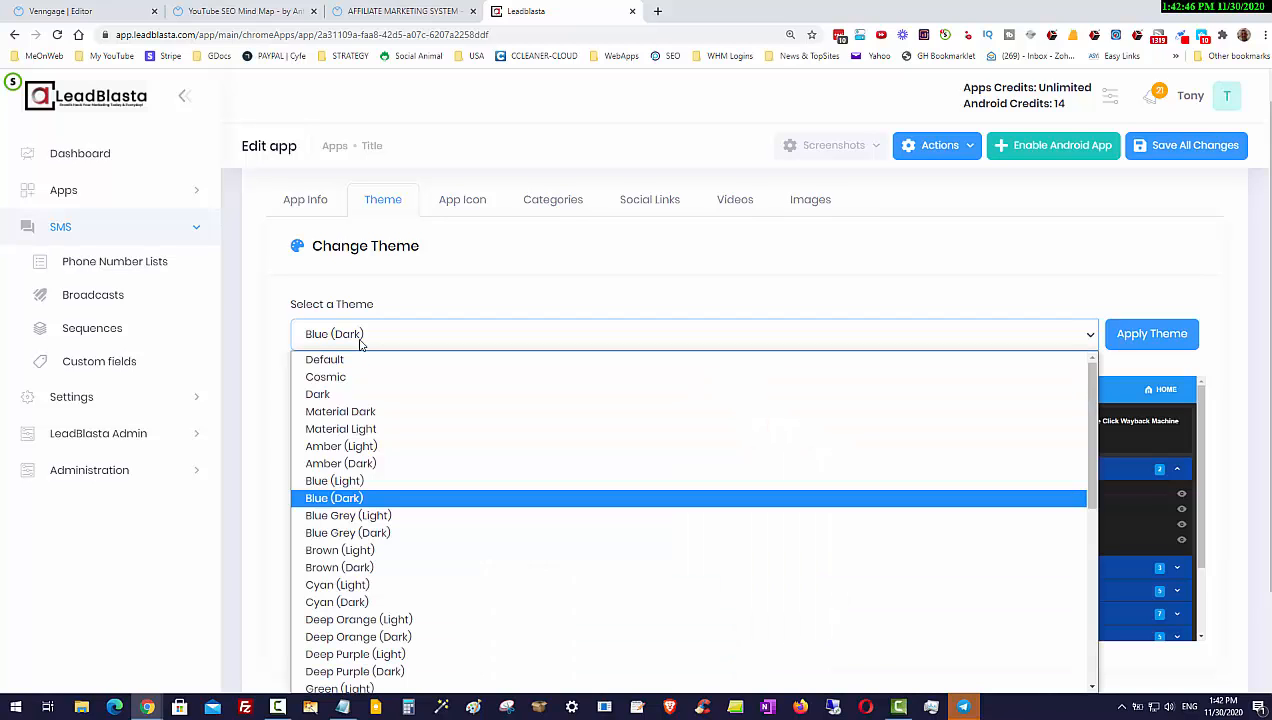
left_click(366, 483)
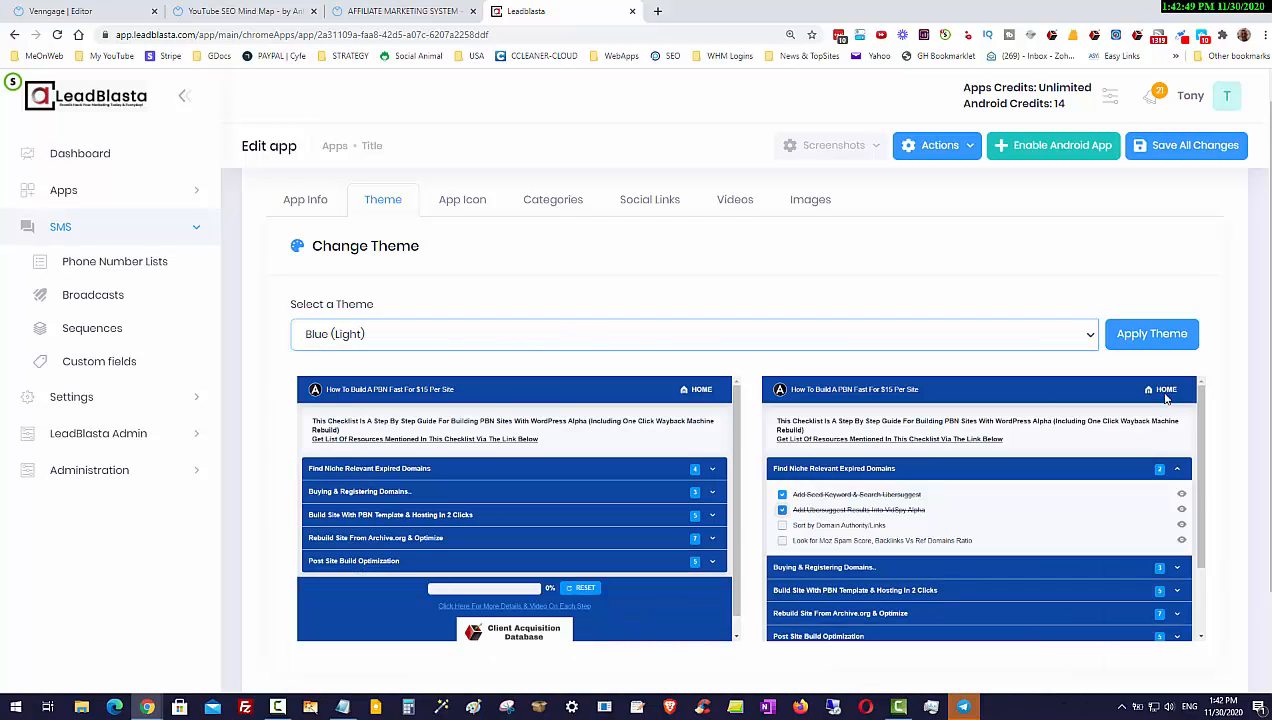
left_click(1148, 338)
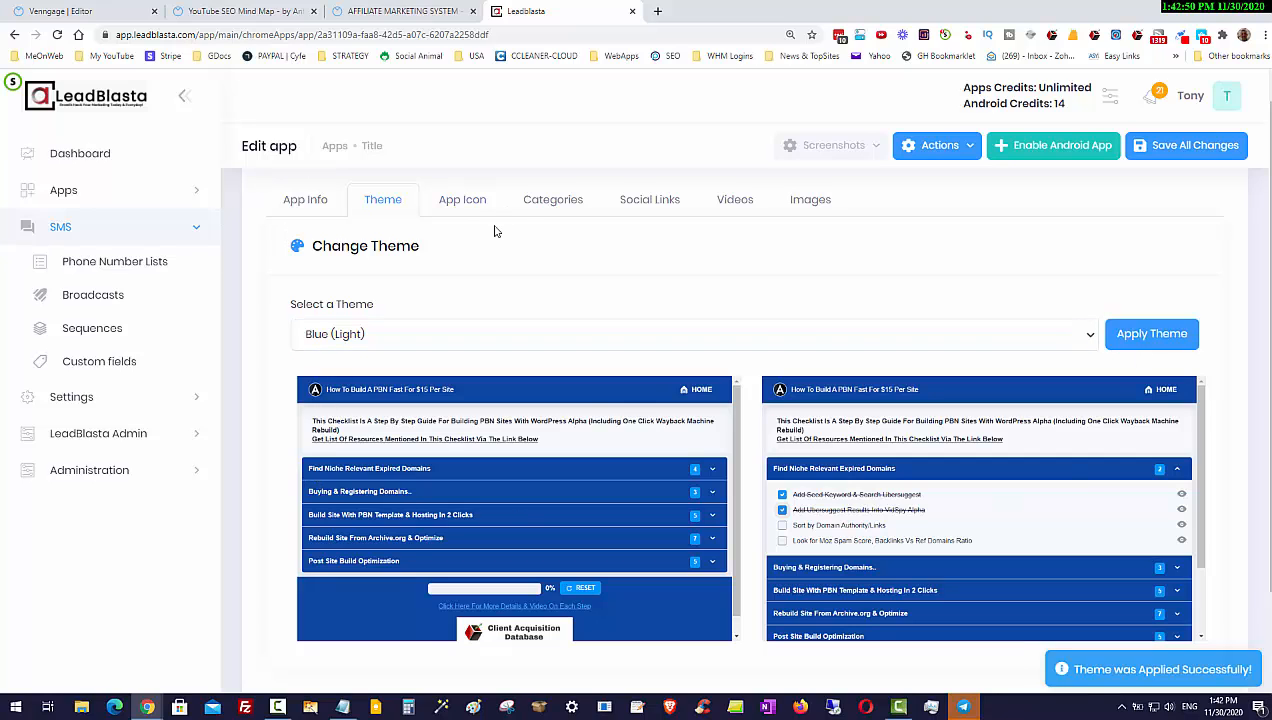
left_click(468, 206)
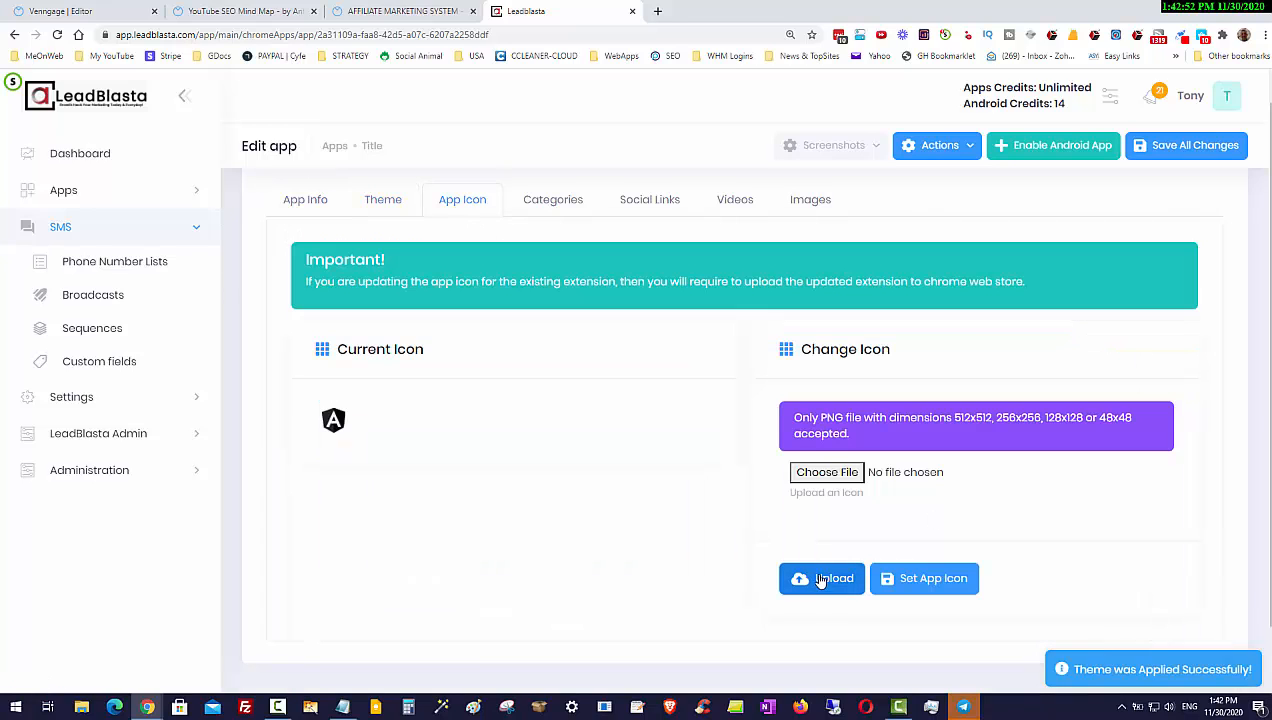
Step: Upload marketing-alphas-favicon 128x128.png from Pictures and set it as the app icon
left_click(825, 474)
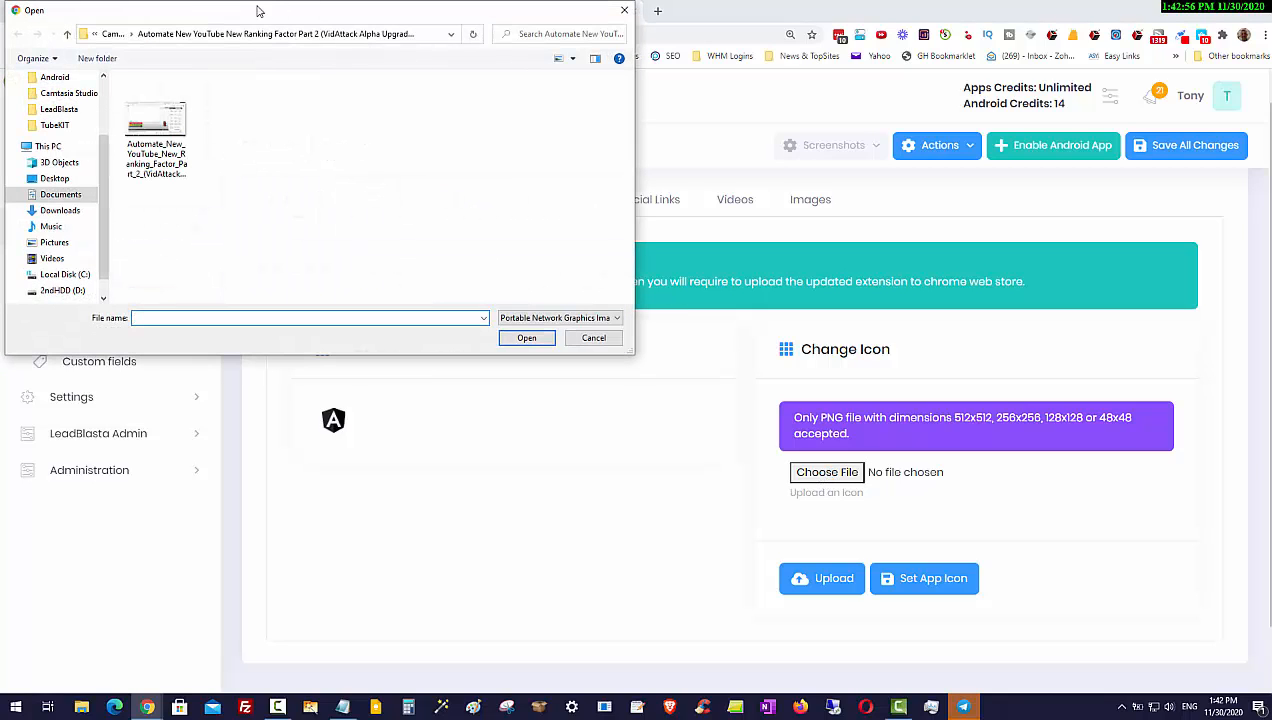
left_click(54, 242)
scroll(258, 229, "down", 5)
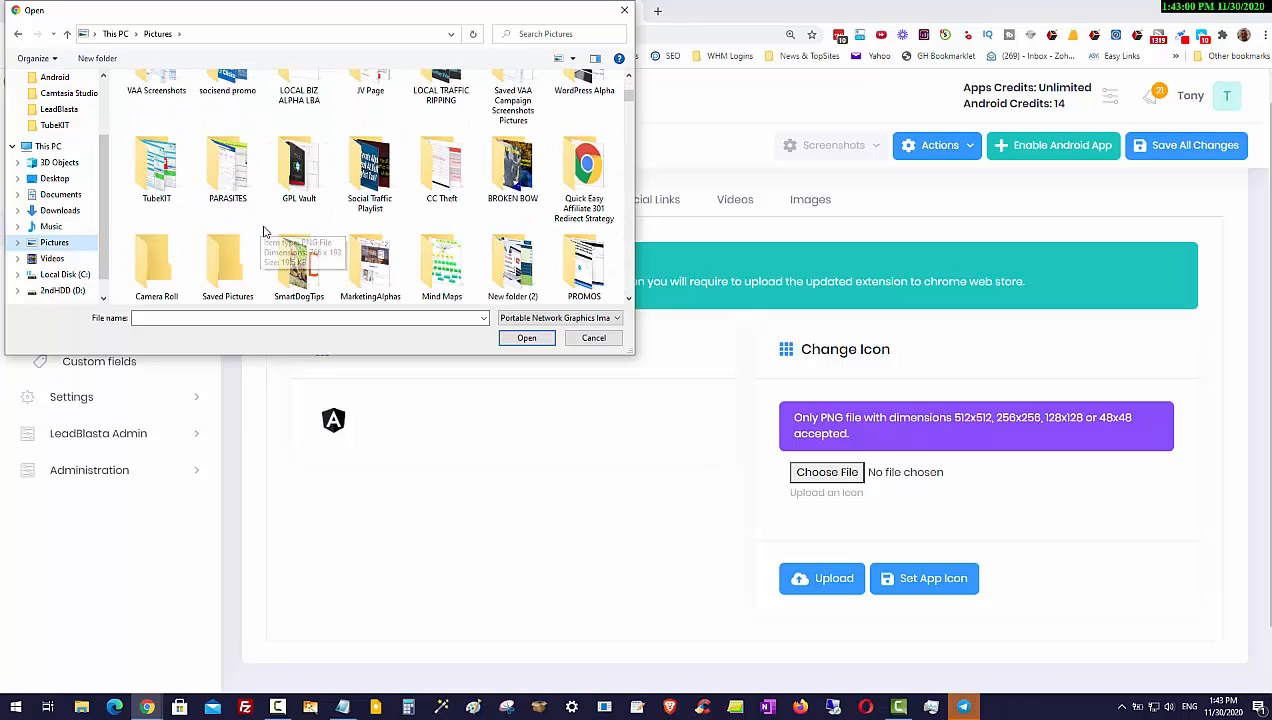
scroll(264, 231, "down", 10)
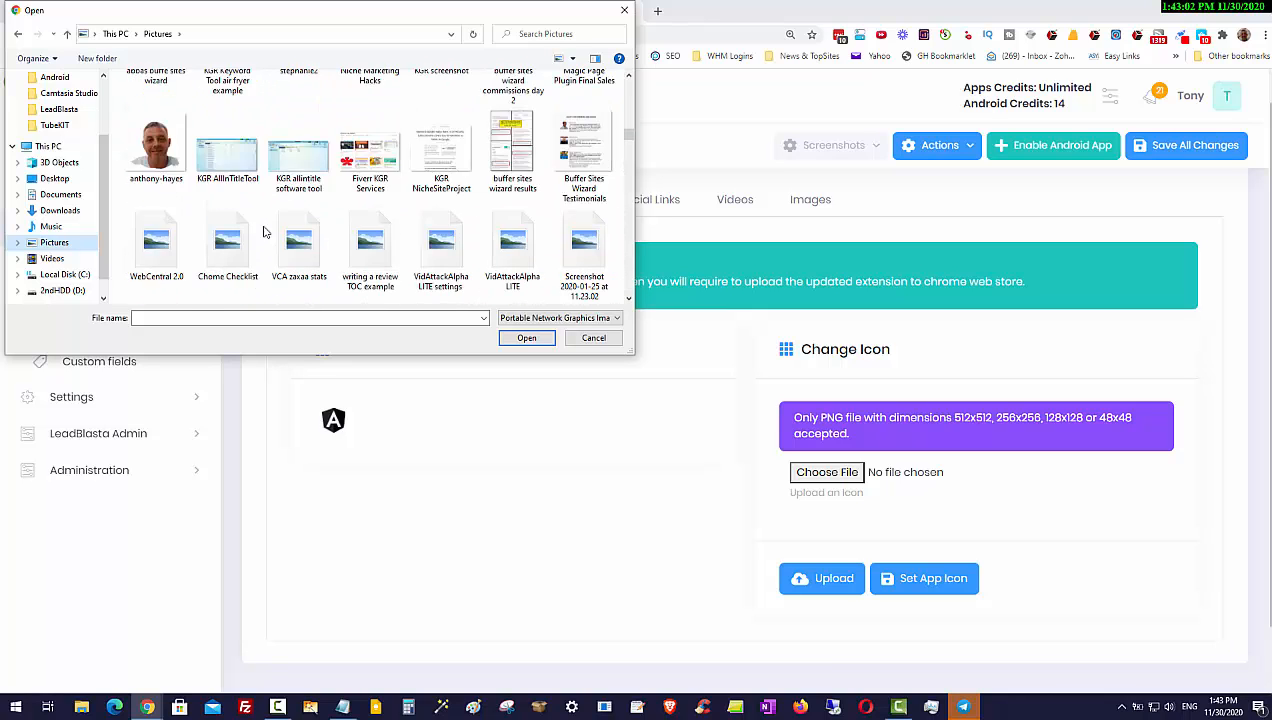
scroll(264, 231, "up", 1)
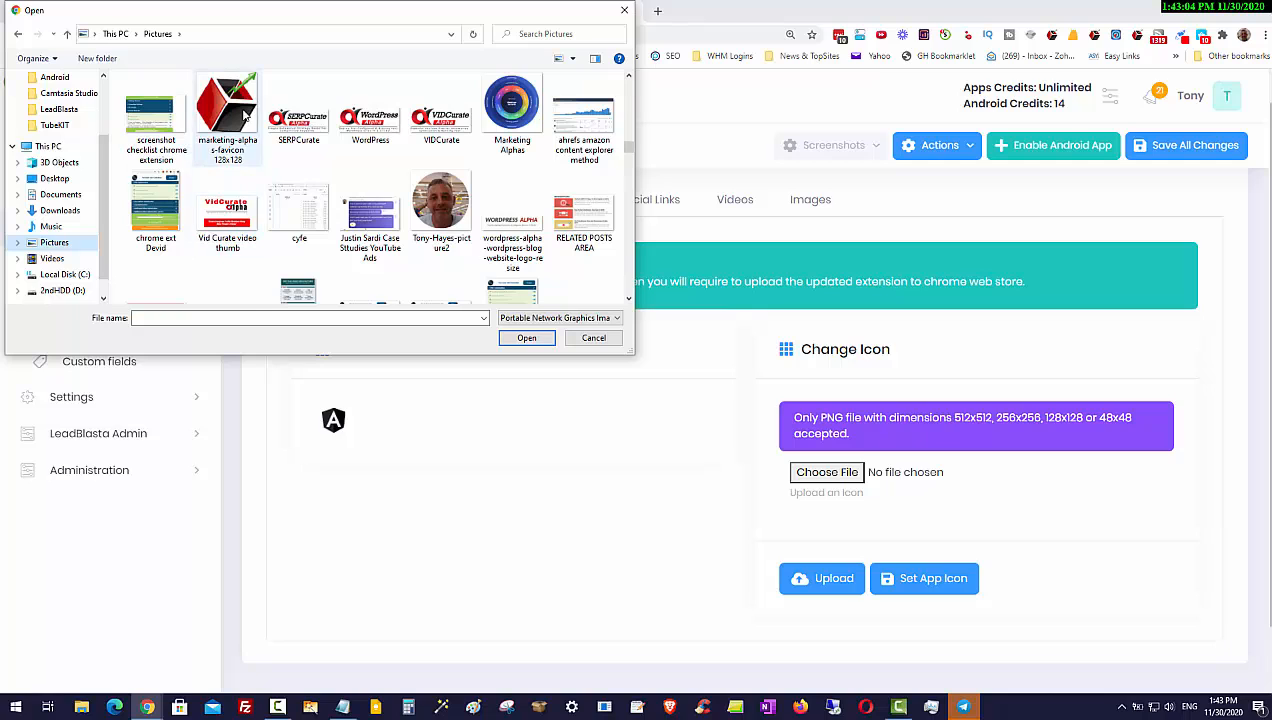
left_click(227, 115)
left_click(524, 340)
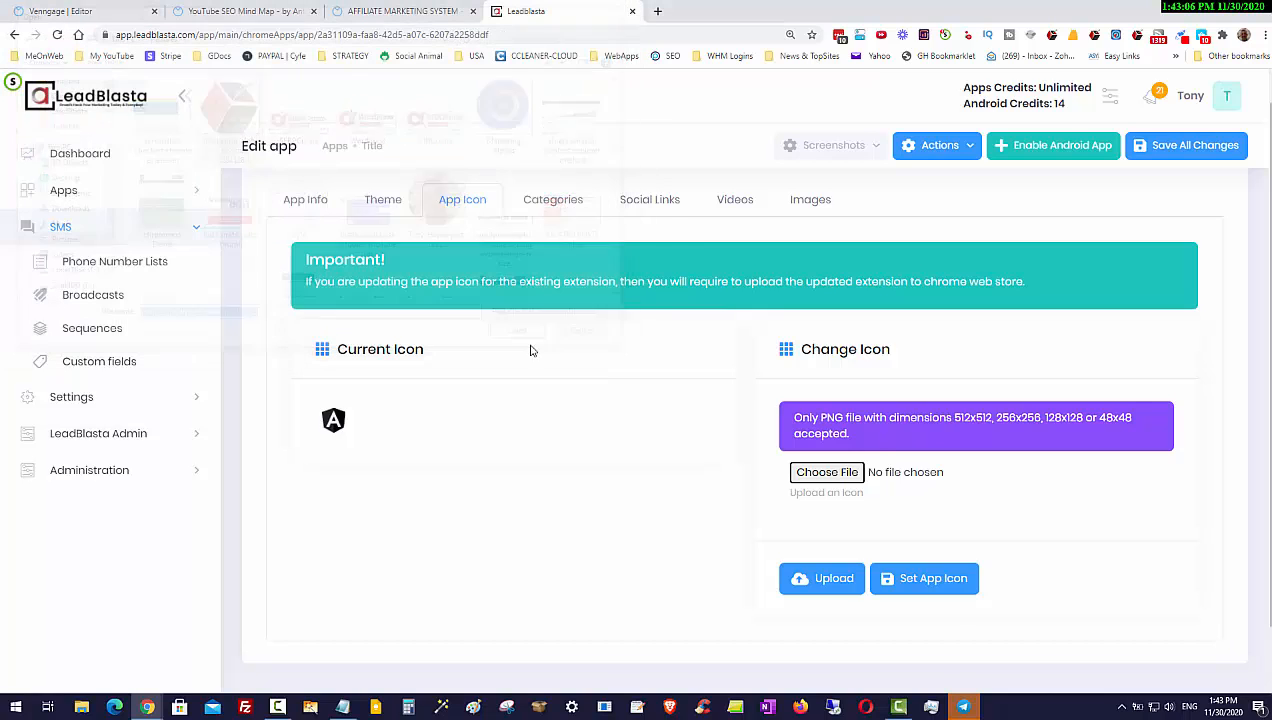
left_click(834, 582)
left_click(905, 649)
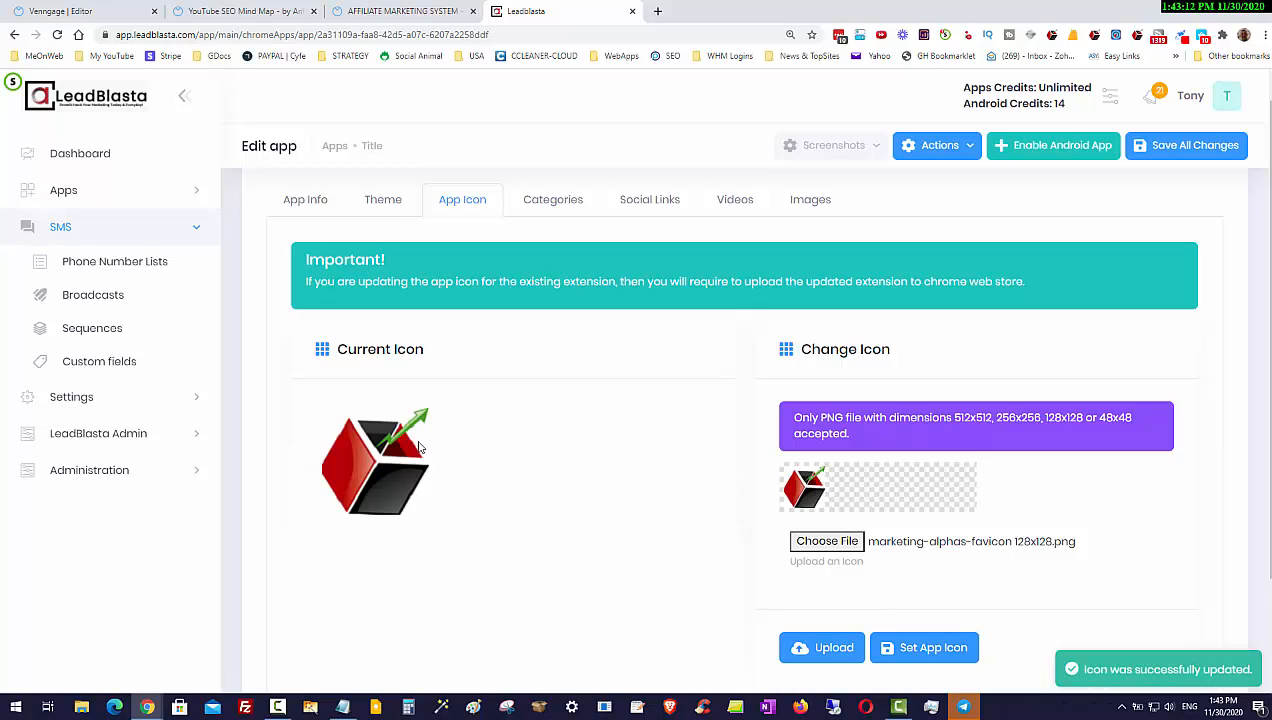
Step: Add a new checklist category named Category 2
left_click(550, 199)
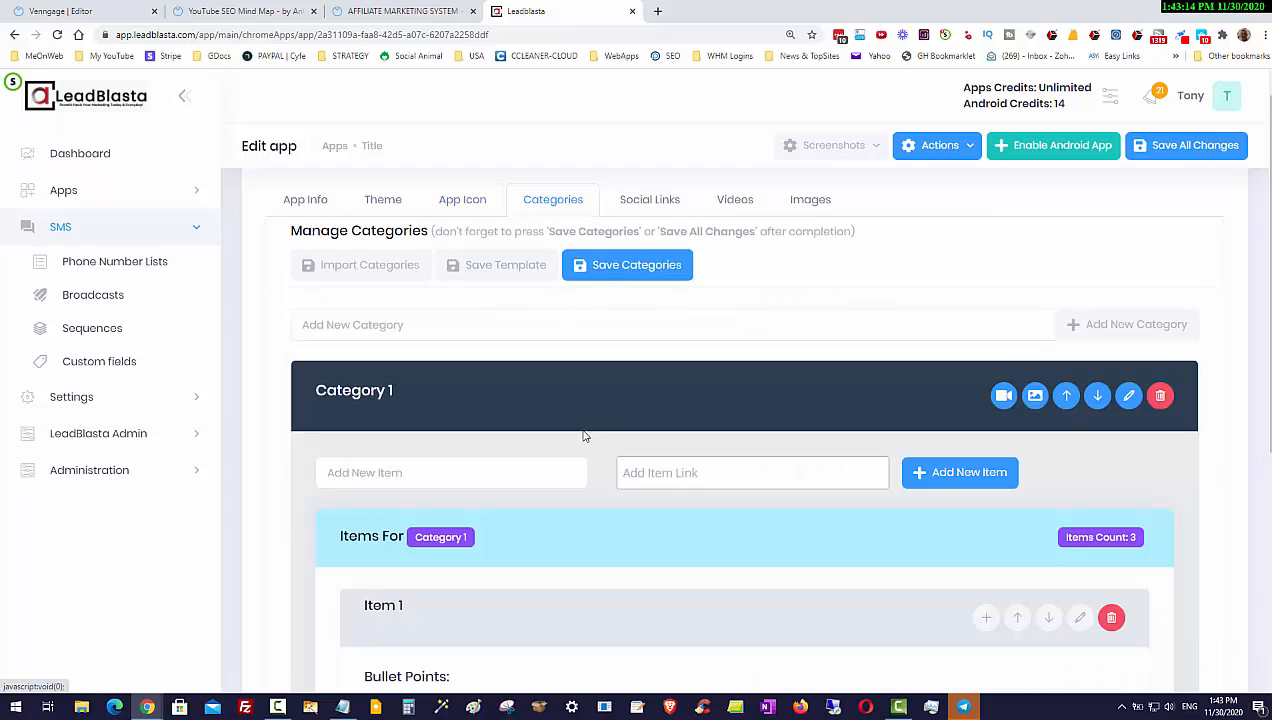
scroll(590, 429, "down", 2)
scroll(590, 429, "down", 1)
scroll(600, 320, "up", 2)
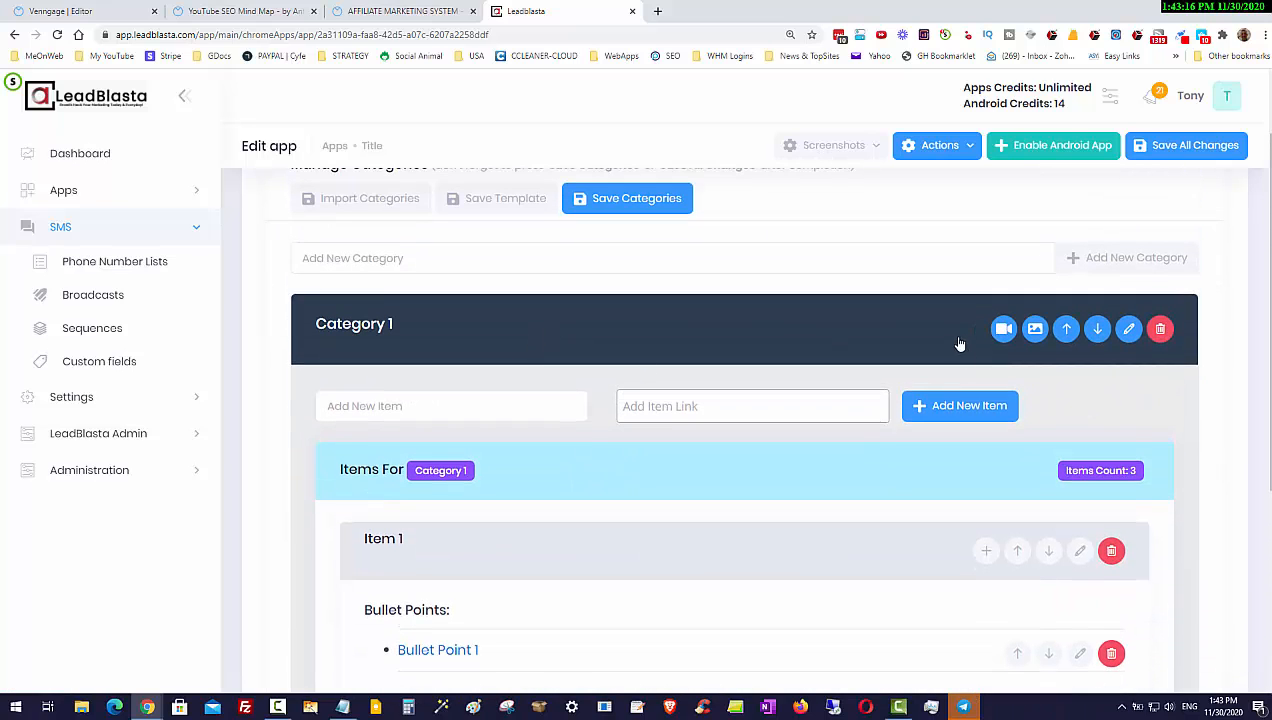
left_click(437, 250)
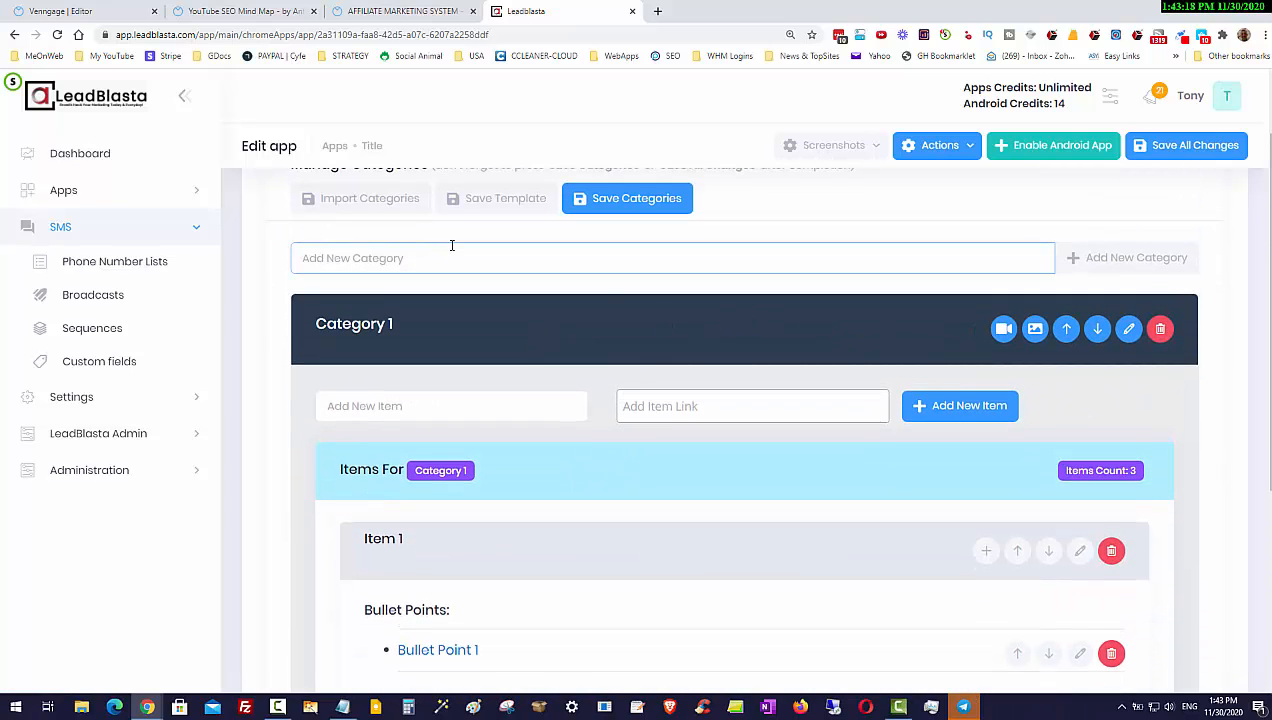
type("Category 2")
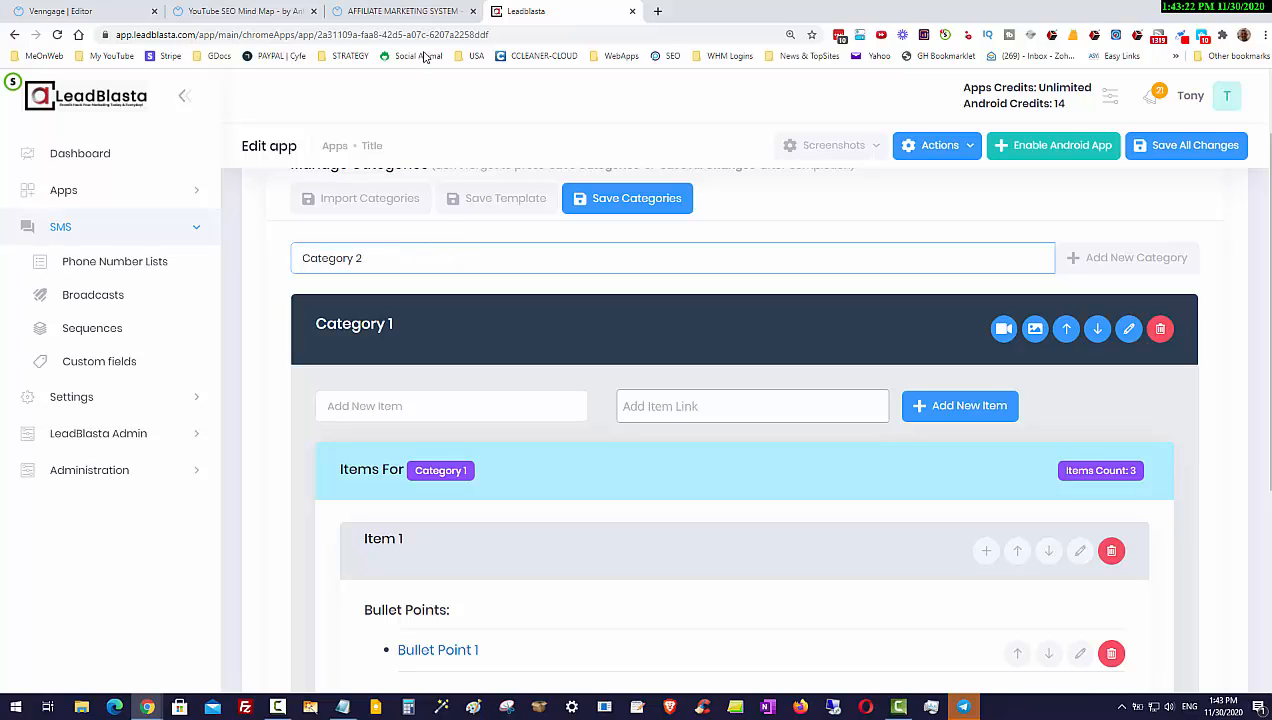
left_click(1114, 257)
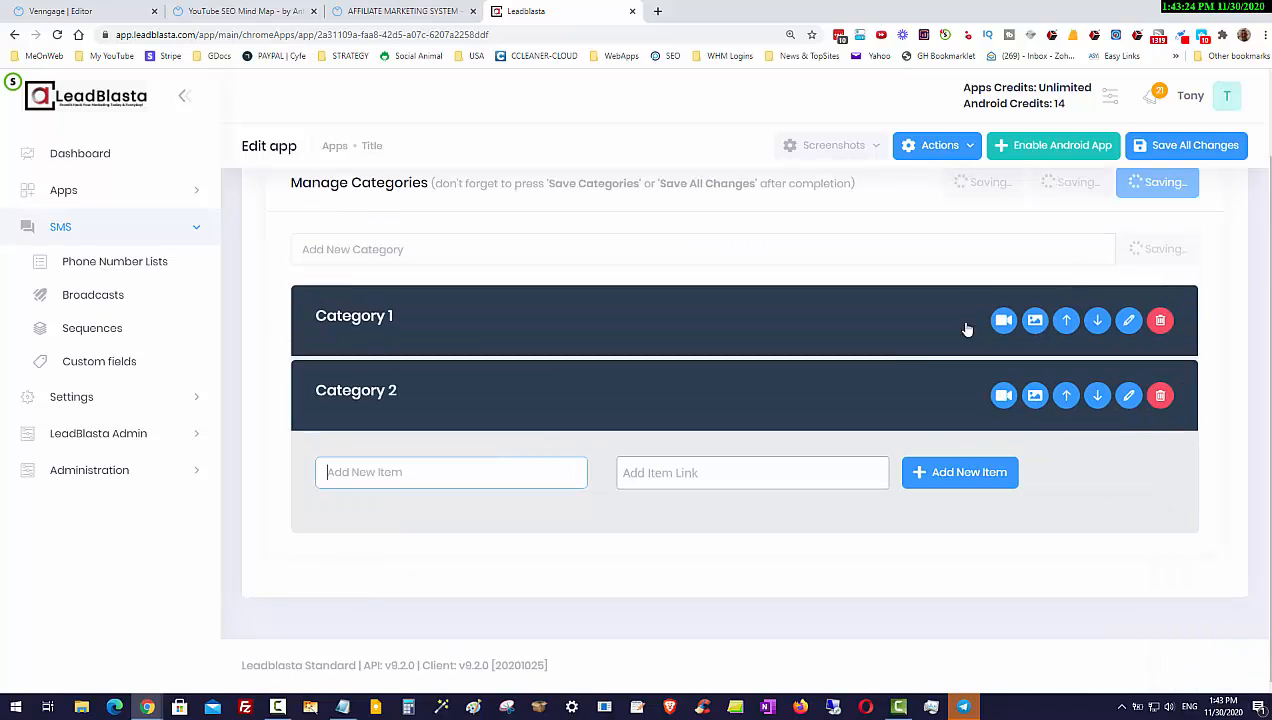
Step: Expand and collapse Category 1 and Category 2 to check their contents
left_click(507, 338)
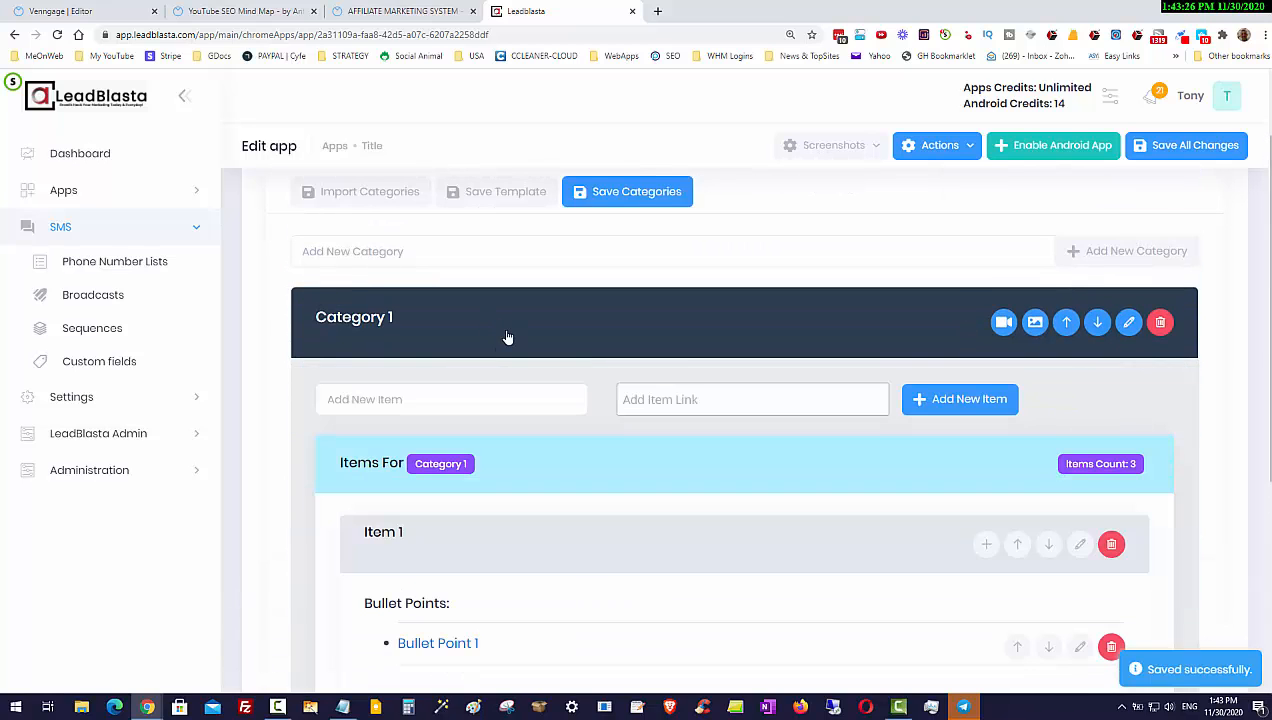
left_click(507, 338)
left_click(481, 502)
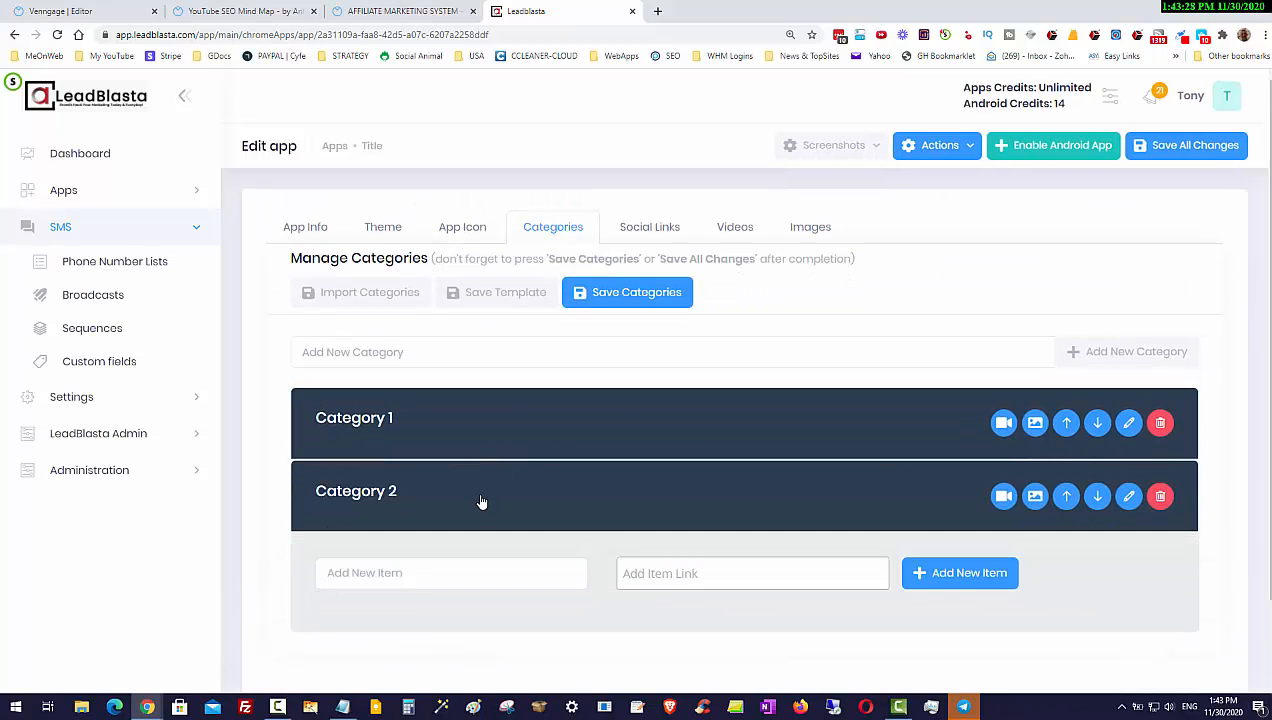
left_click(481, 502)
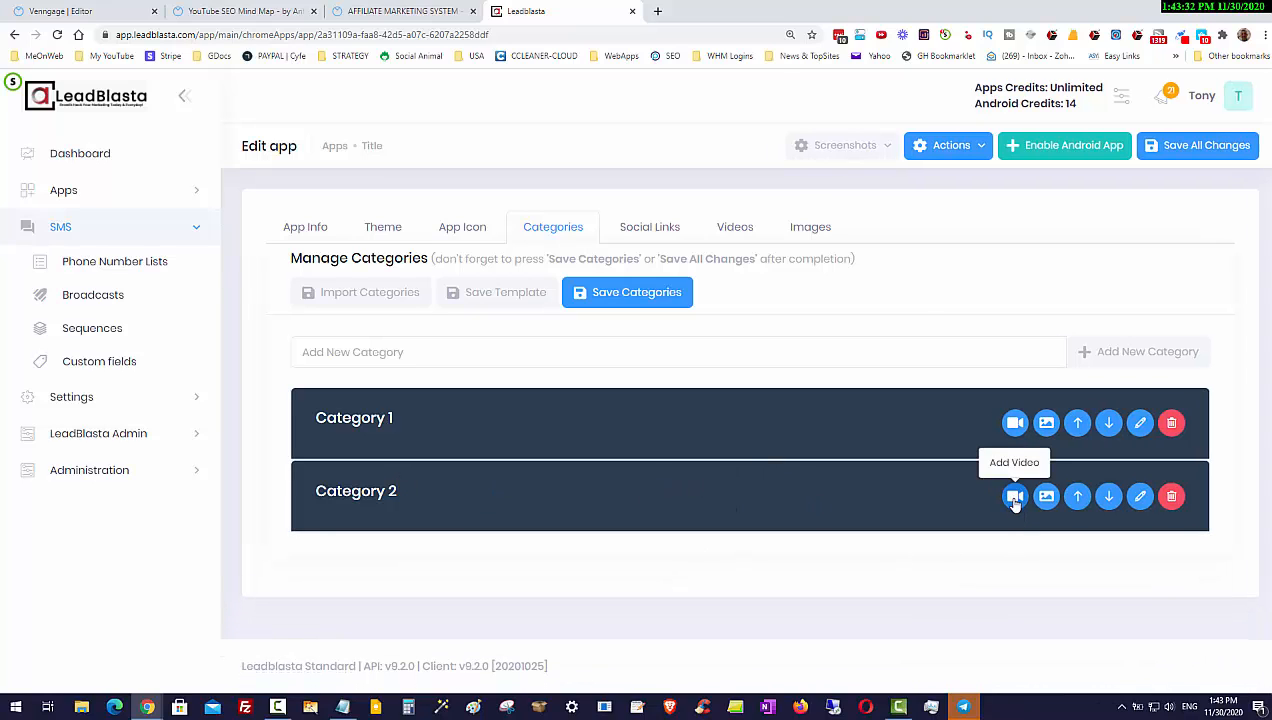
Step: Add Item 1 to Category 2, copying its name for reuse
left_click(506, 500)
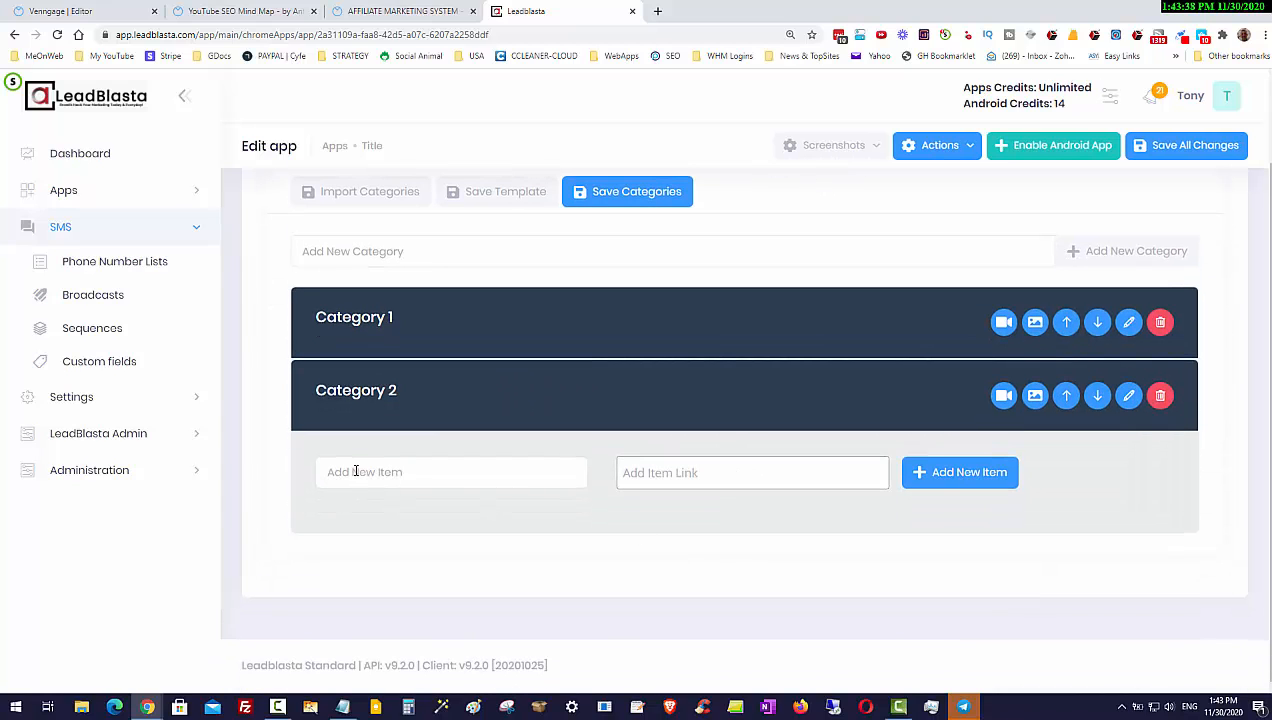
left_click(354, 471)
type("Item")
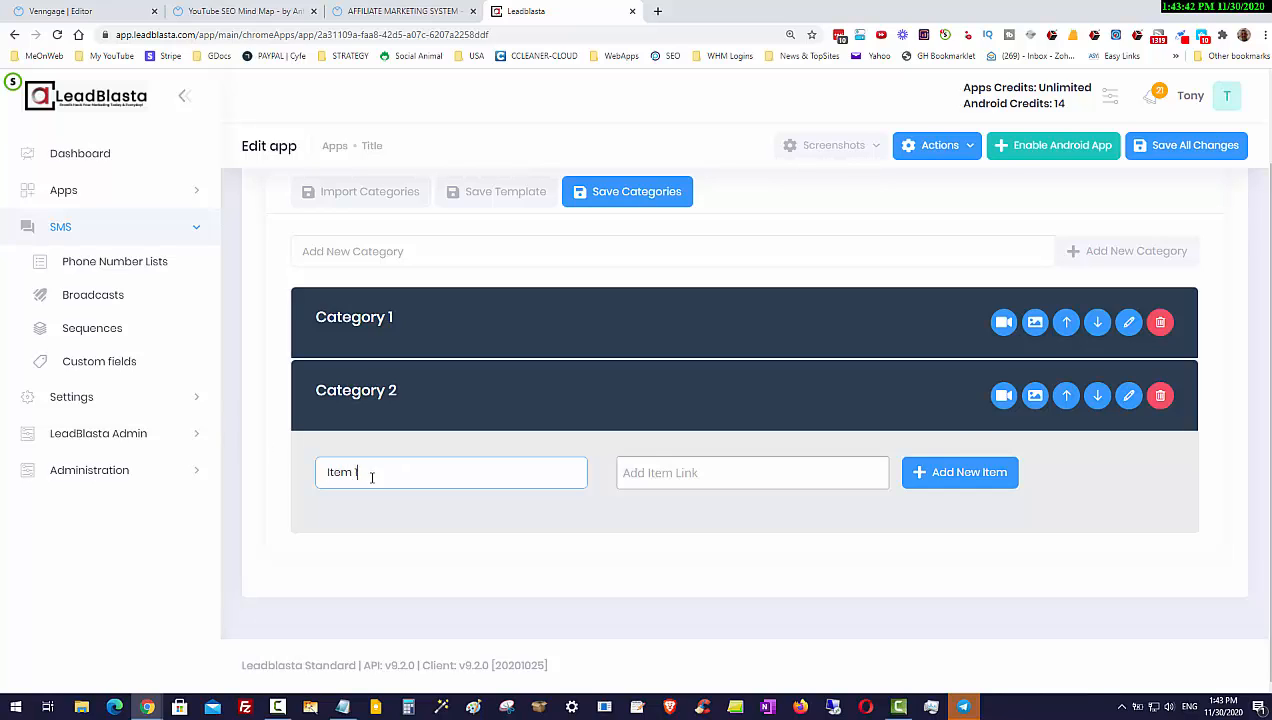
left_click_drag(369, 476, 294, 470)
key("ctrl+c")
right_click(337, 472)
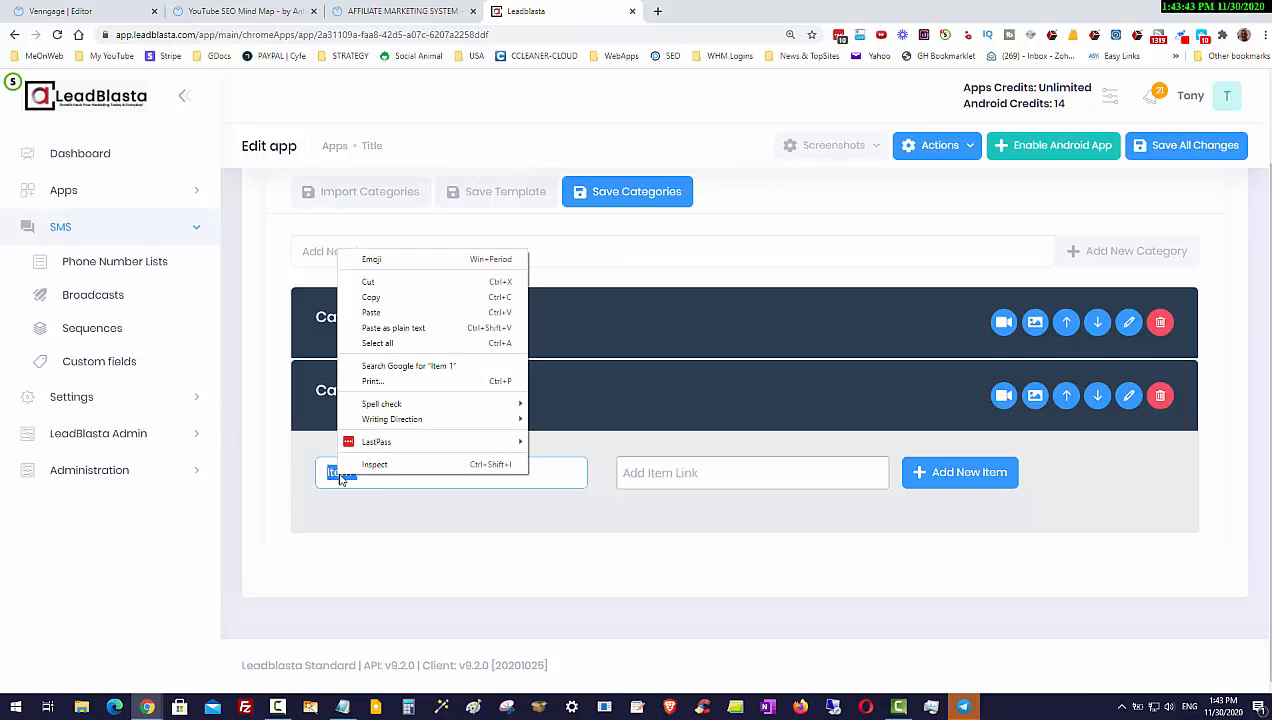
left_click(428, 328)
left_click(928, 474)
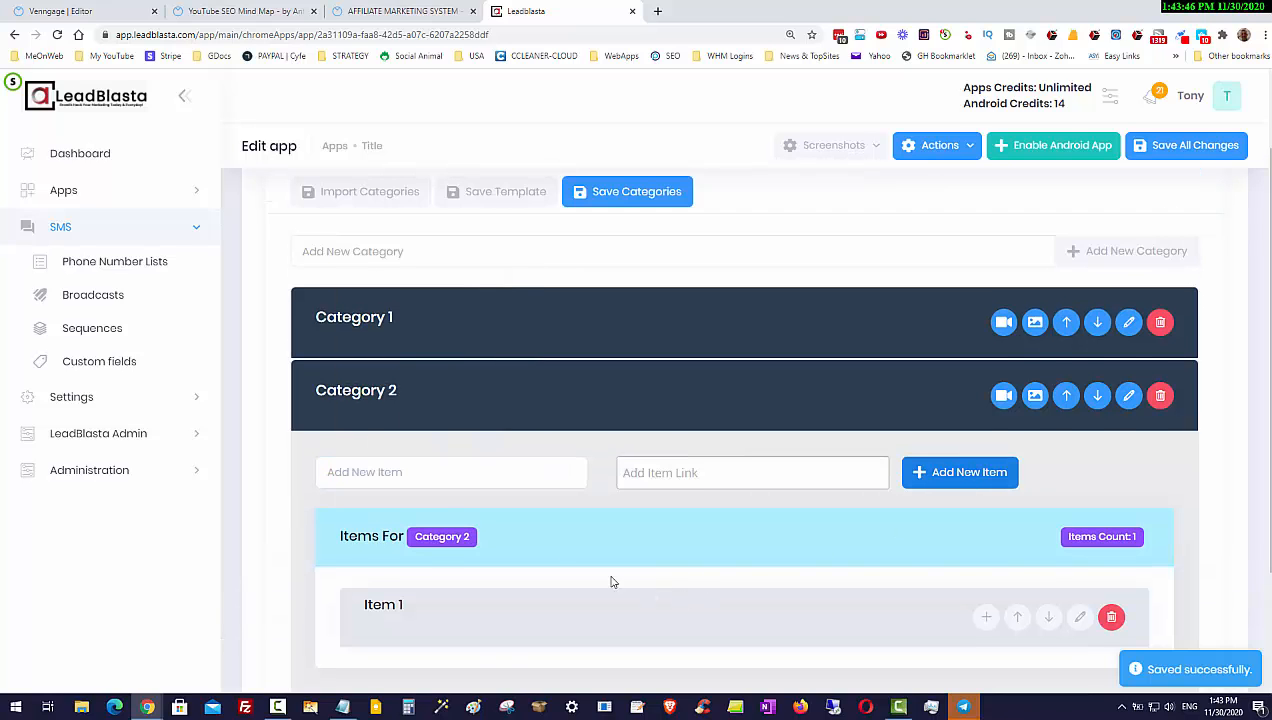
Step: Add Item 2 and Item 3 to Category 2 using the copied name
right_click(428, 467)
left_click(494, 570)
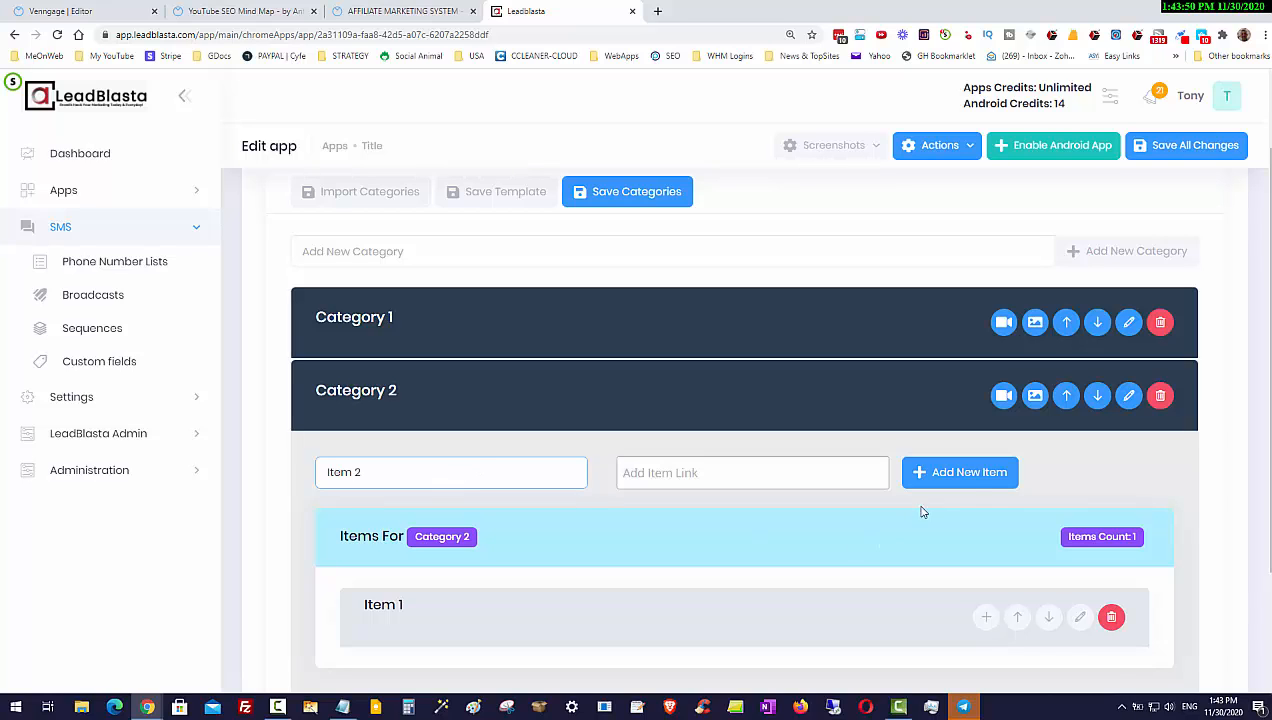
left_click(950, 472)
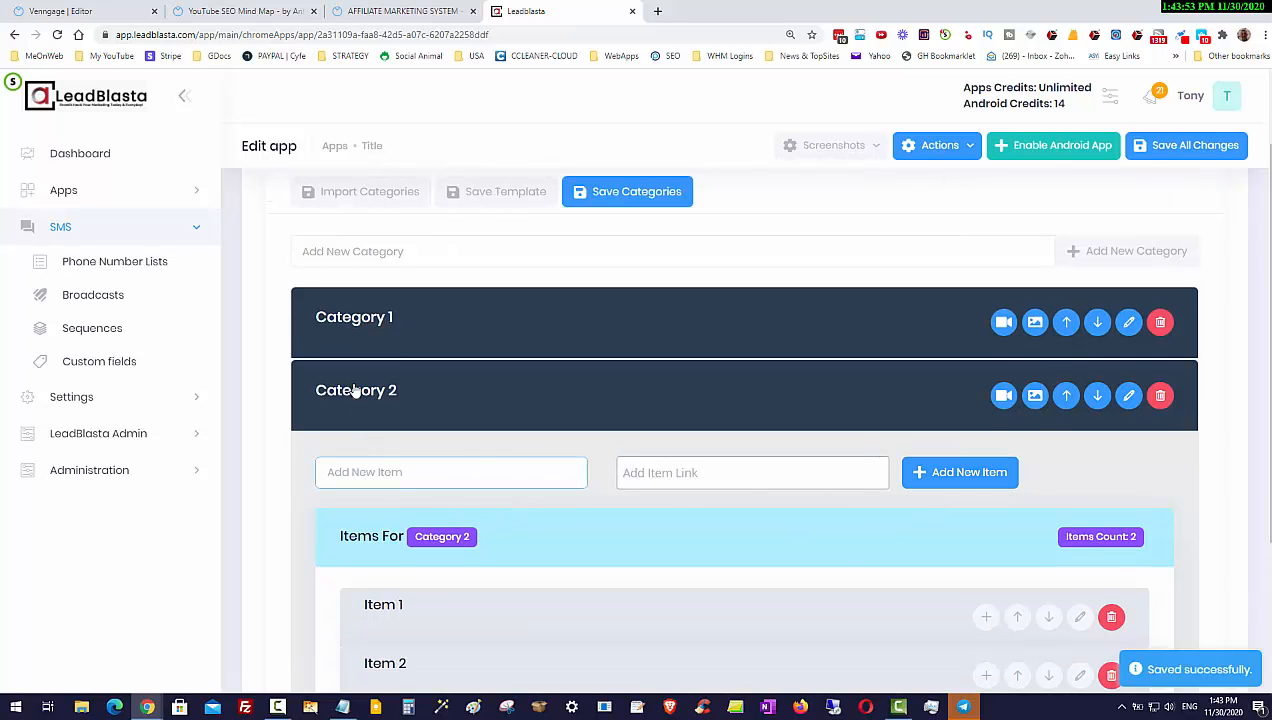
key("ctrl+v")
left_click(952, 472)
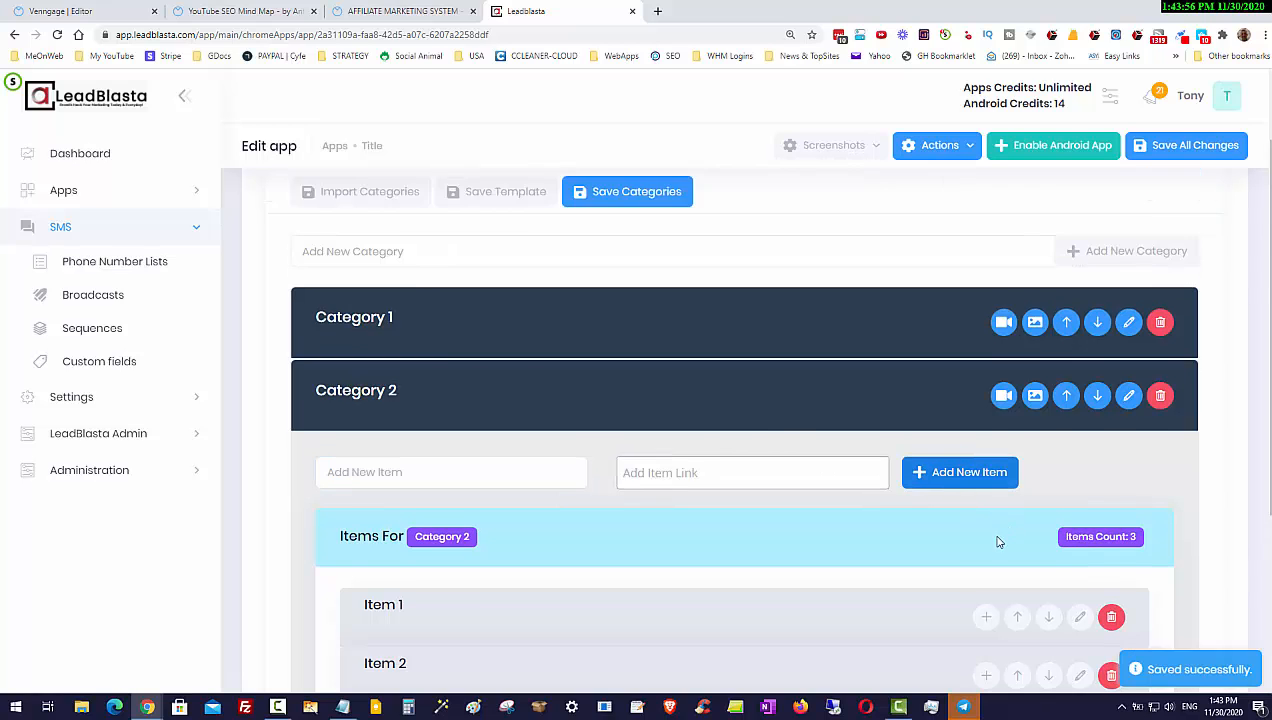
scroll(999, 542, "down", 4)
scroll(531, 374, "up", 3)
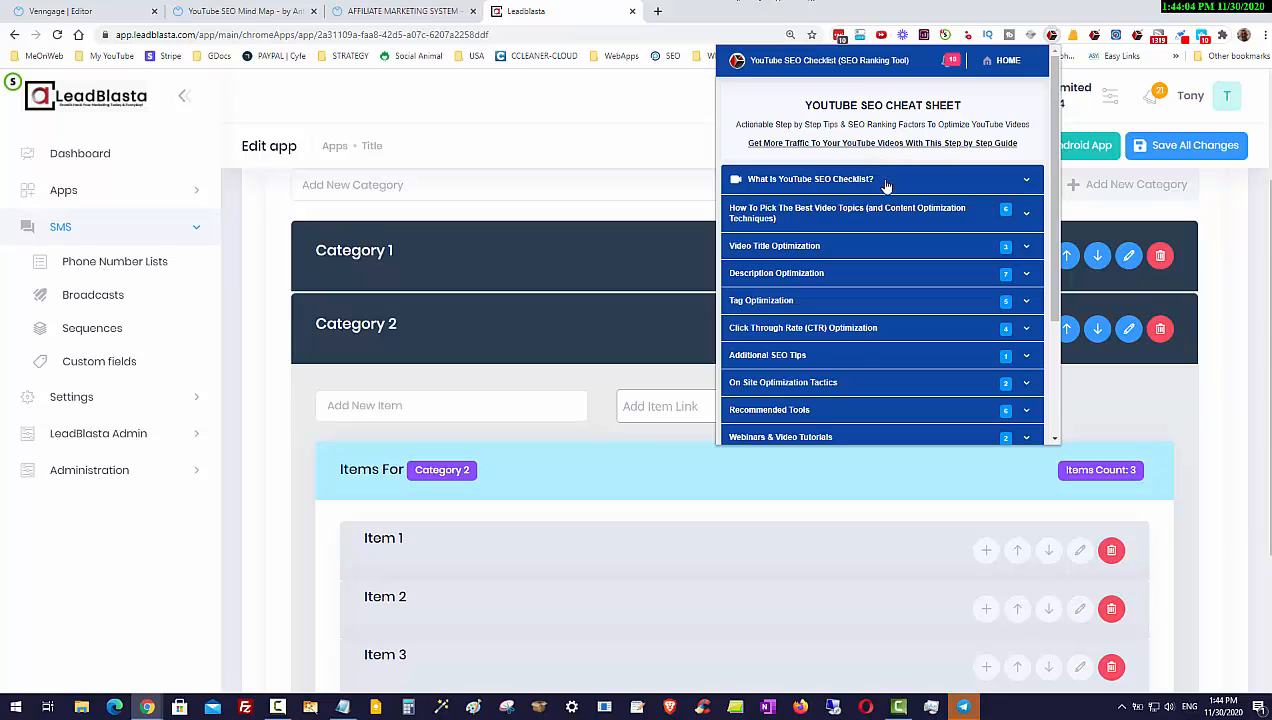
Step: Expand the 'What Is YouTube SEO Checklist?' and 'Video Title Optimization' sections, then close the preview
left_click(886, 182)
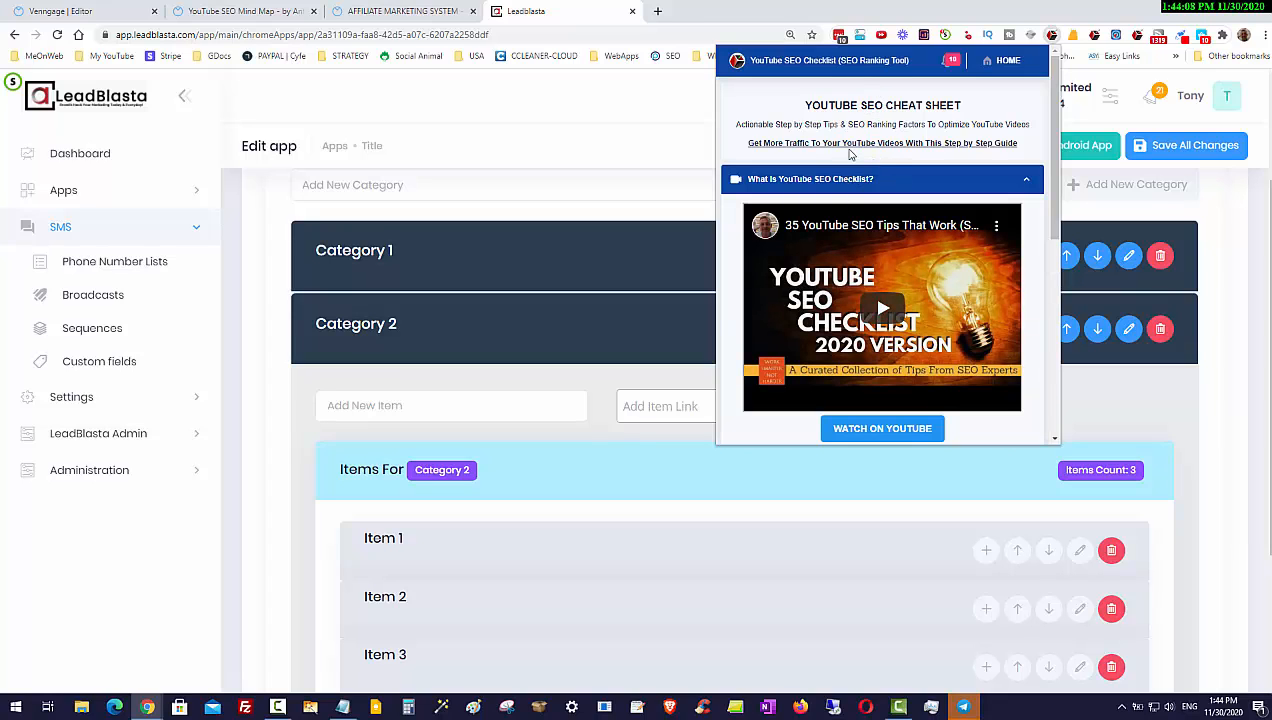
scroll(956, 154, "down", 2)
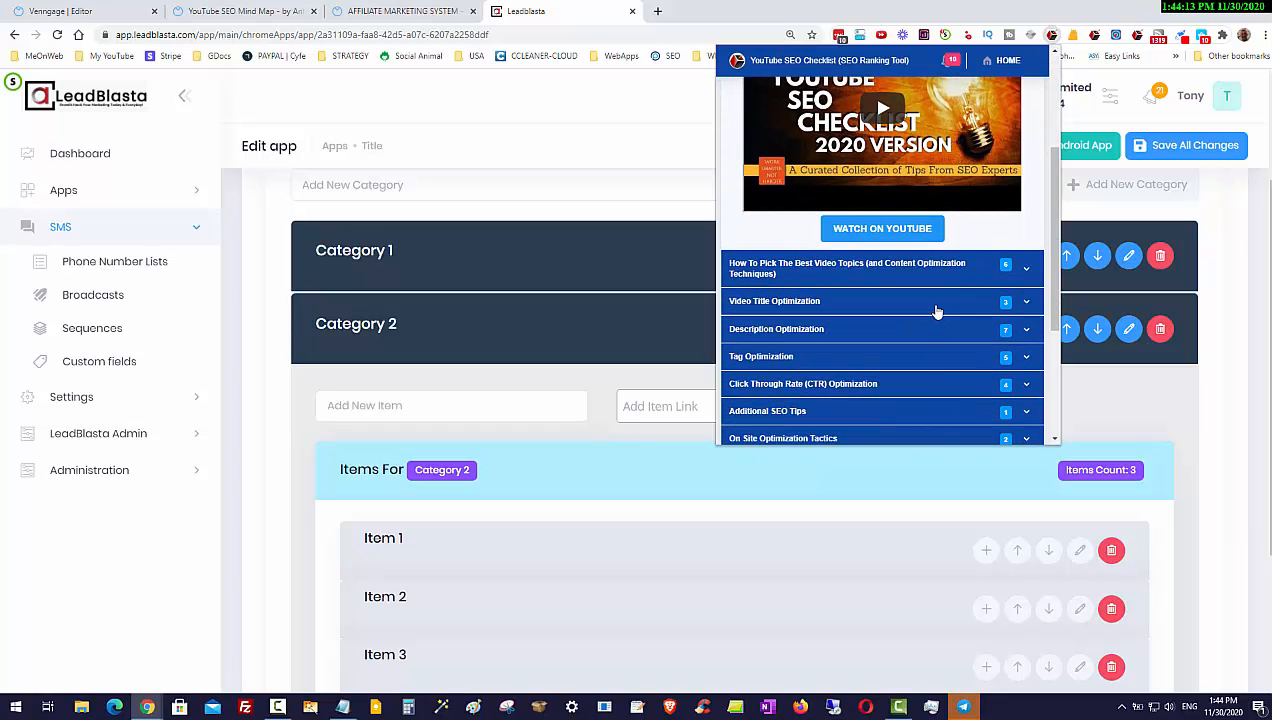
left_click(931, 303)
scroll(875, 180, "up", 2)
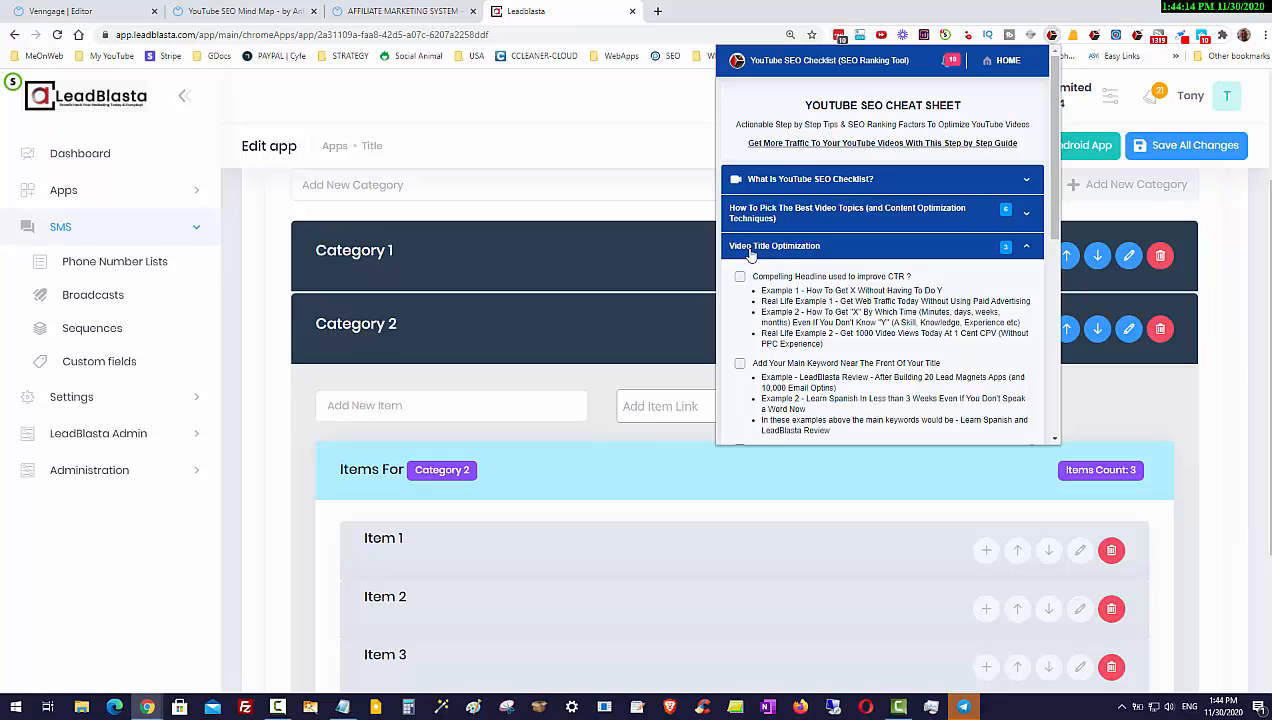
scroll(800, 228, "down", 1)
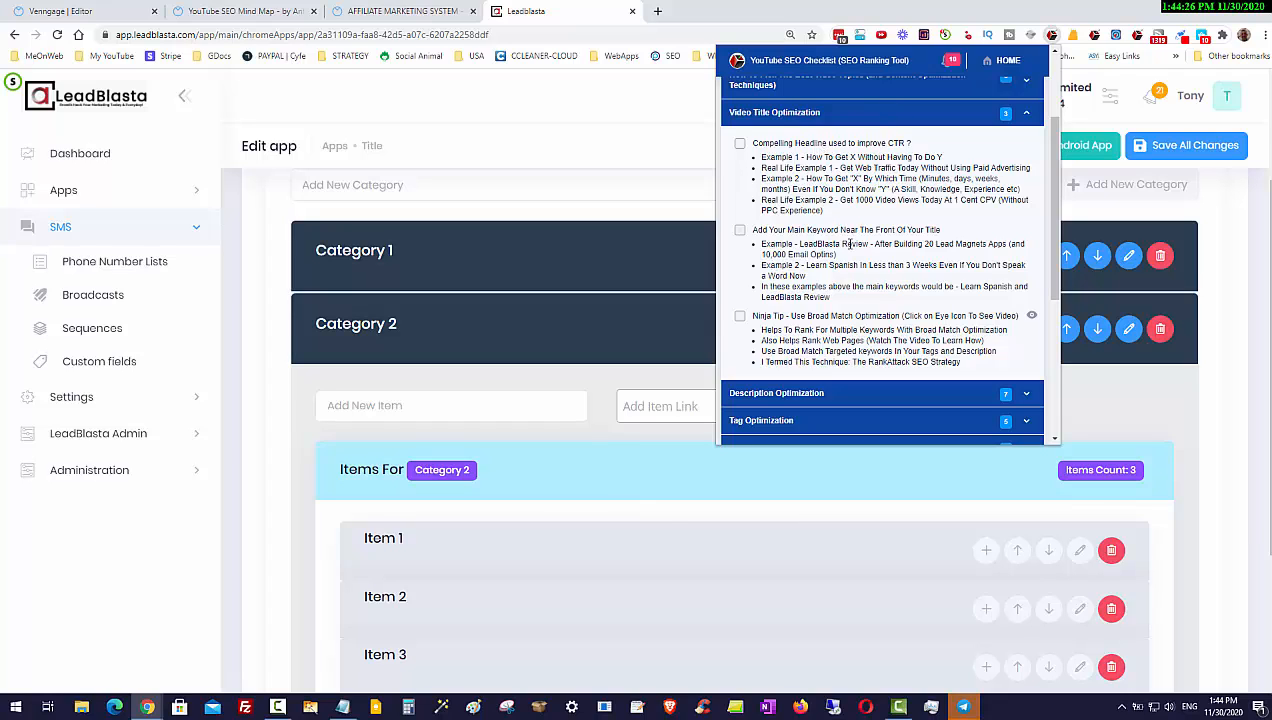
left_click(681, 470)
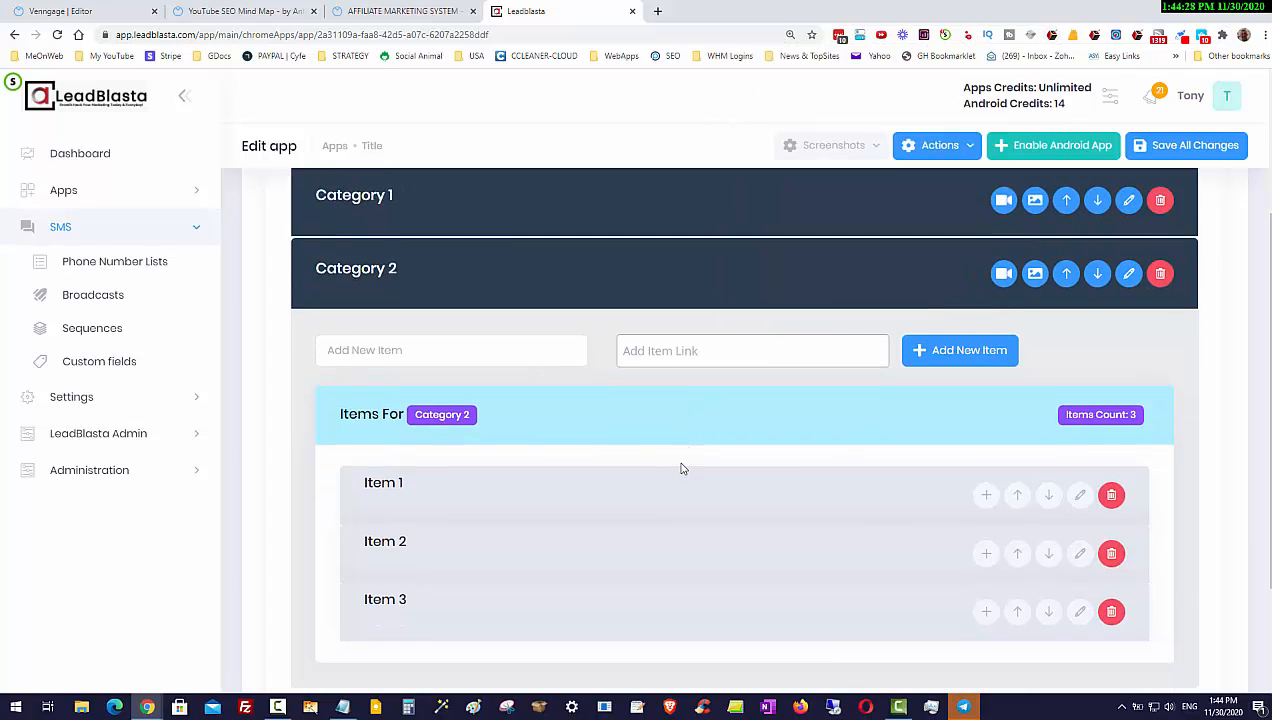
scroll(681, 468, "down", 2)
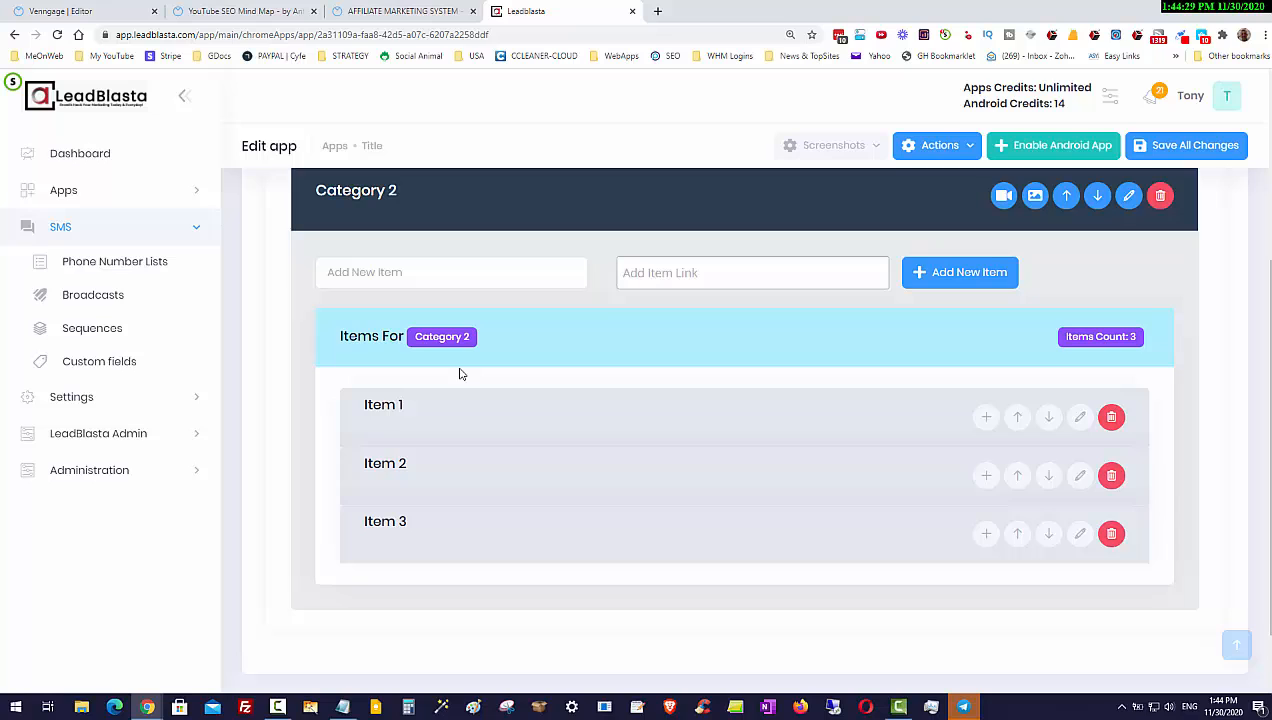
left_click(986, 418)
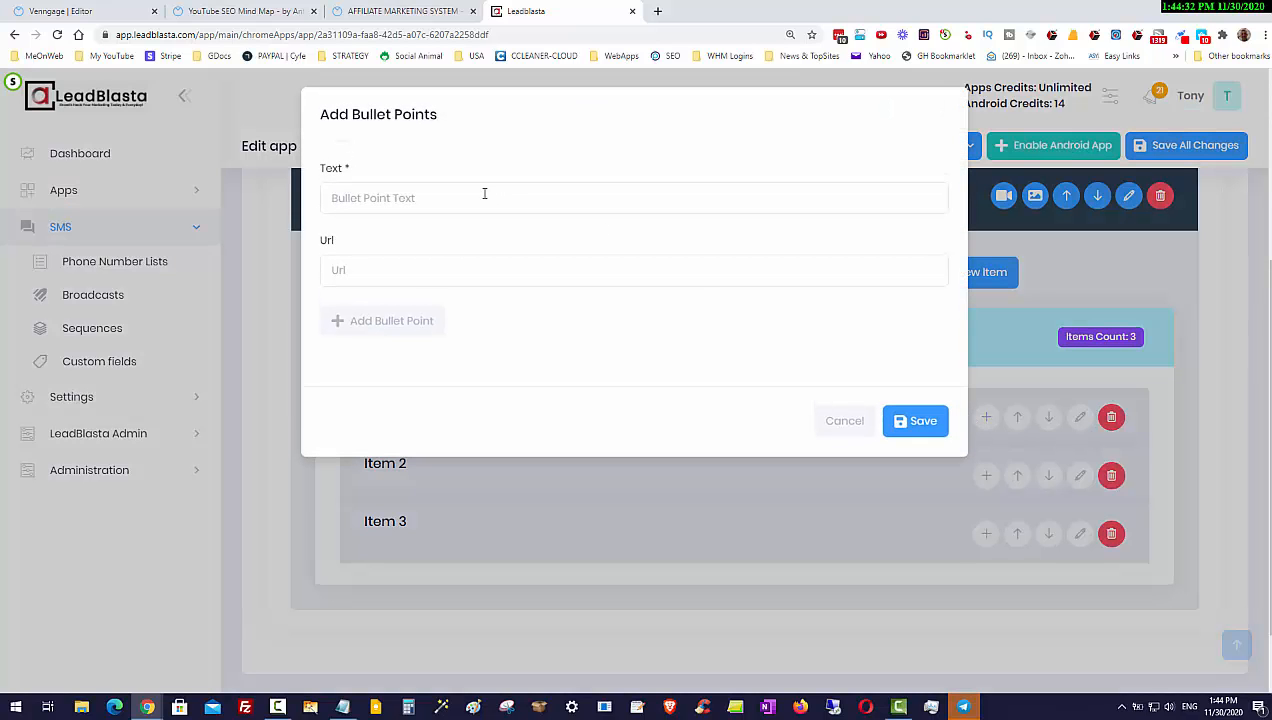
left_click(445, 192)
type("Bullot Point")
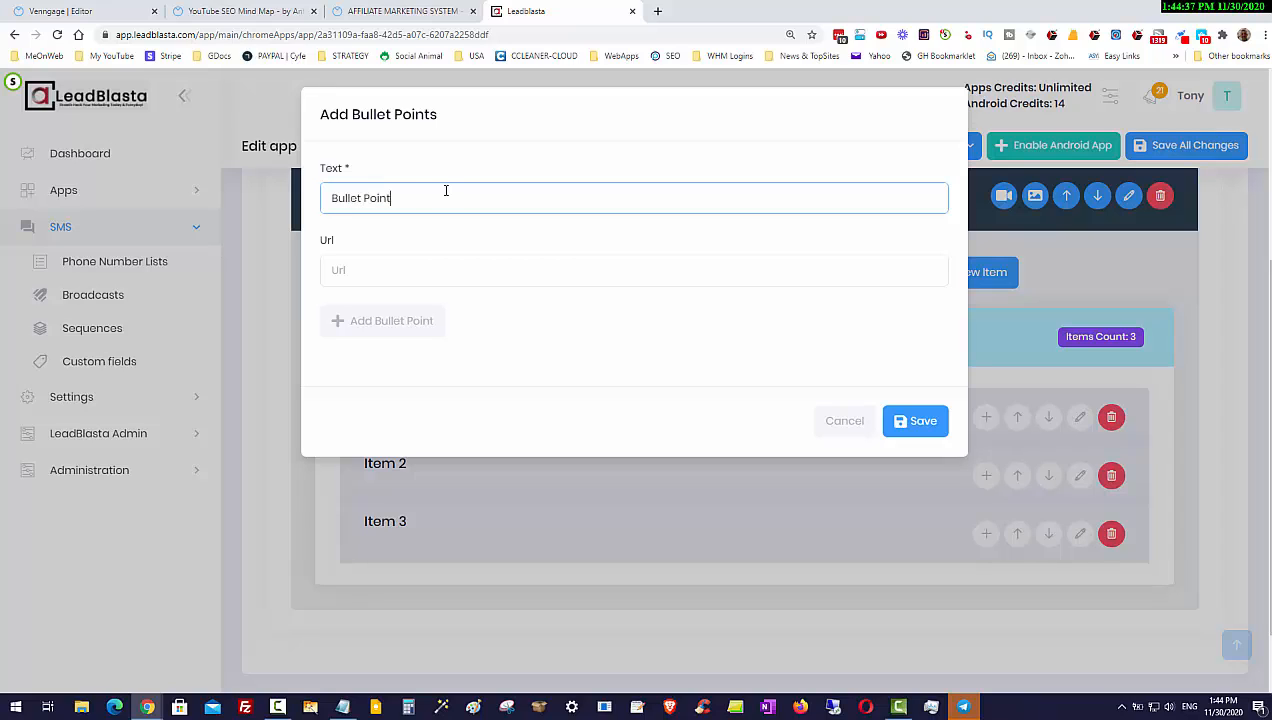
type("let Point 1")
left_click_drag(404, 198, 300, 196)
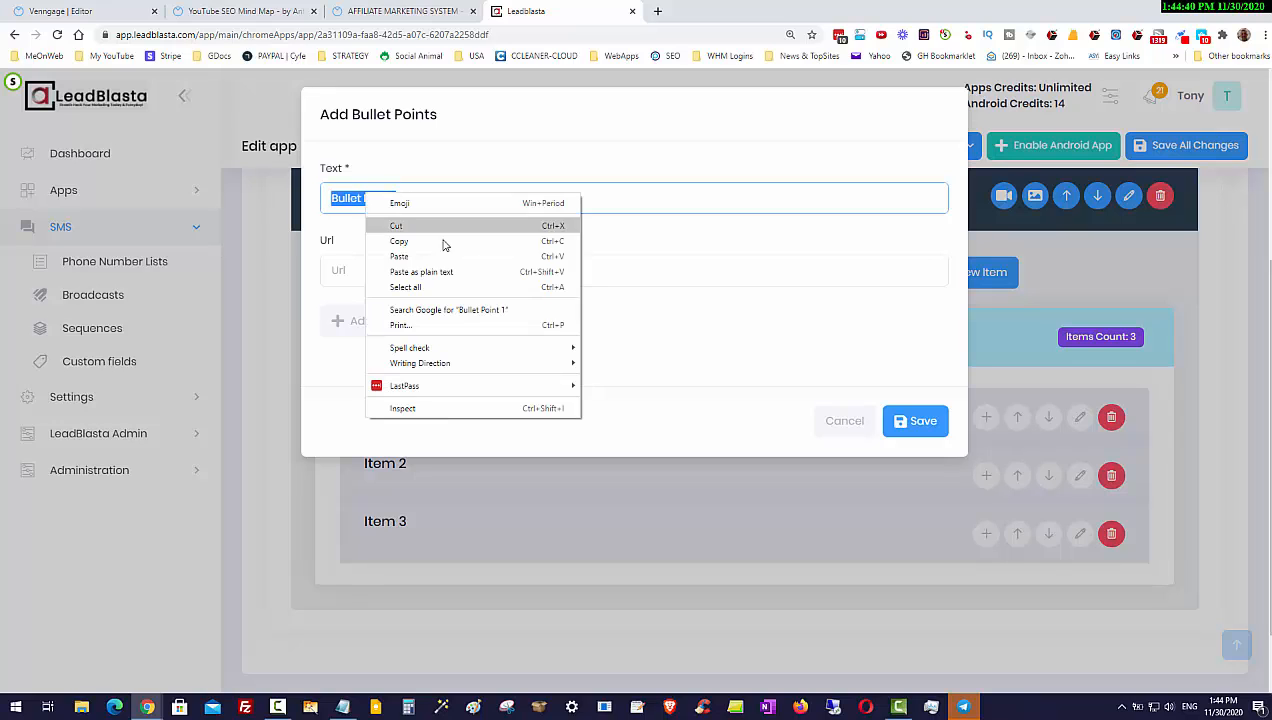
right_click(366, 194)
left_click(445, 238)
left_click(424, 275)
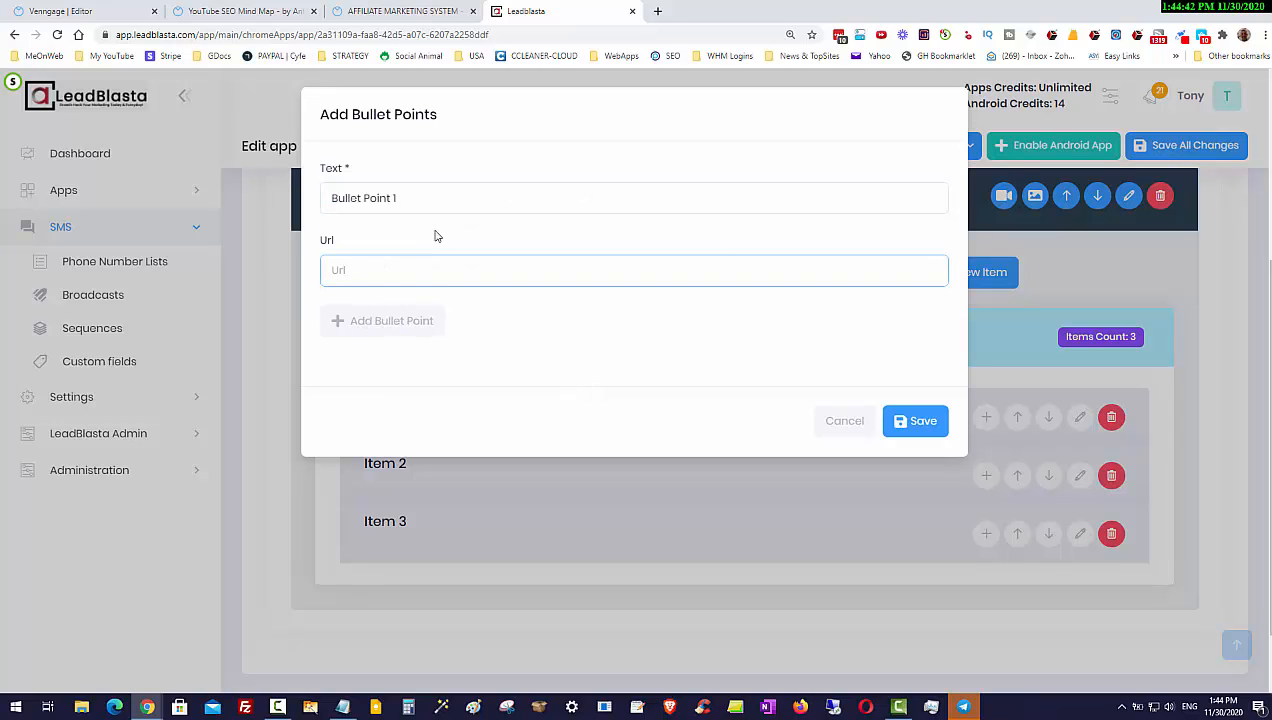
type("https://leadblasta.com/")
left_click(370, 321)
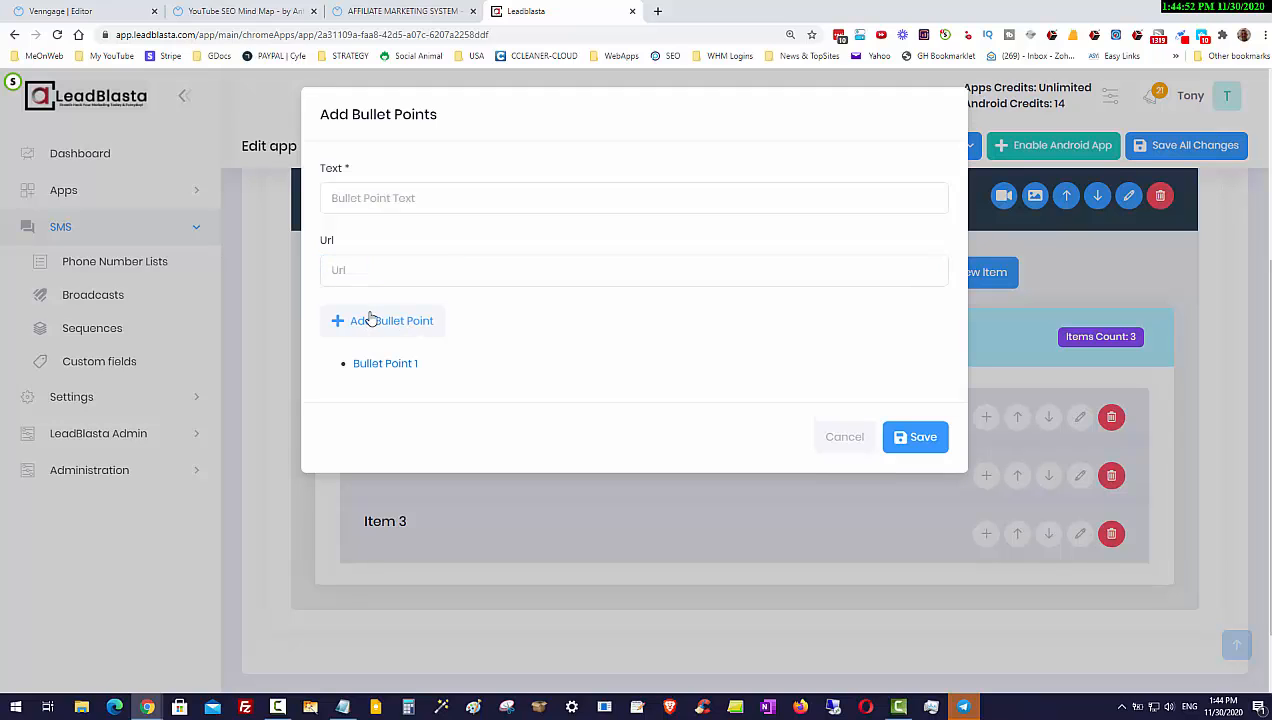
Step: Add Bullet Point 2 as plain text and save Item 1's bullet points
right_click(361, 198)
left_click(400, 298)
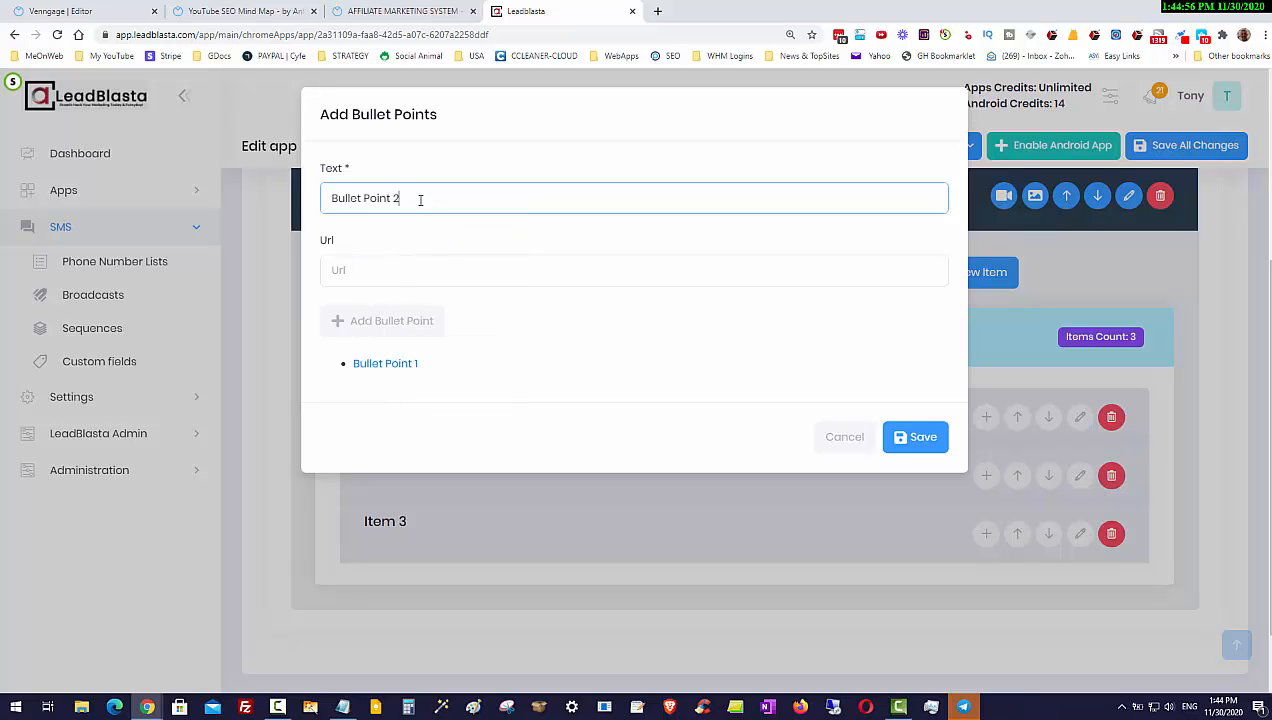
left_click(377, 321)
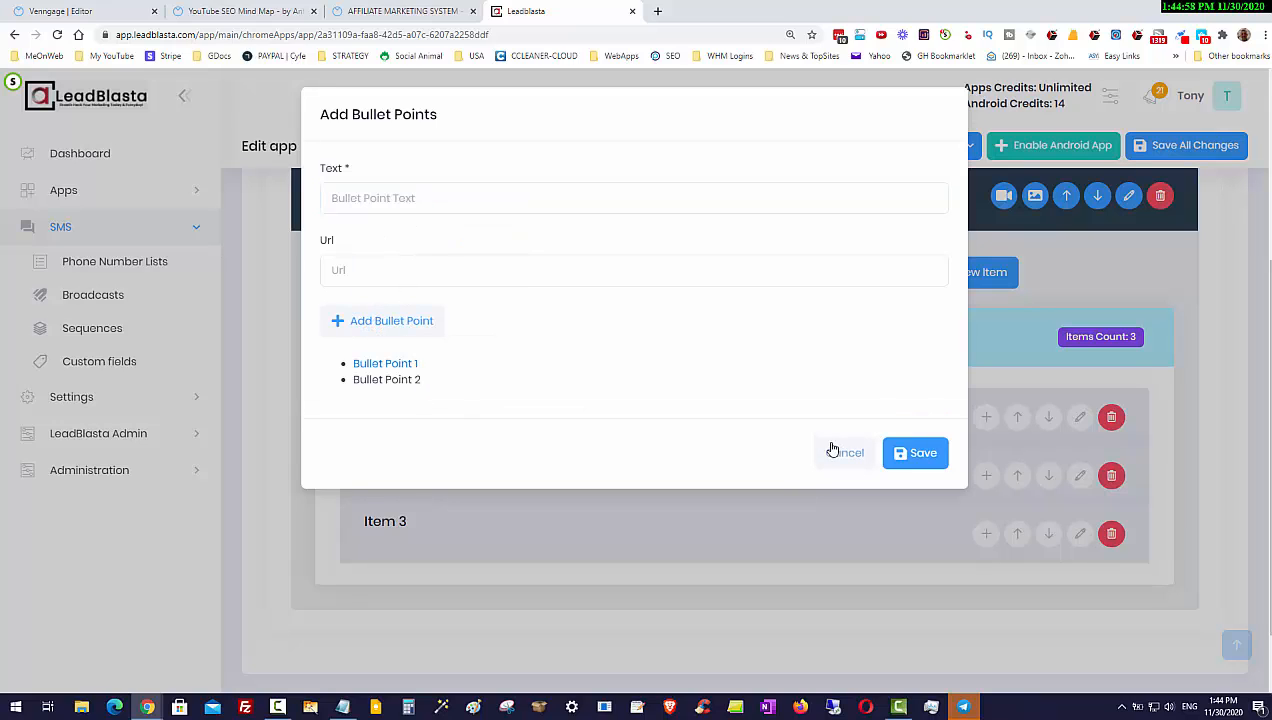
left_click(913, 454)
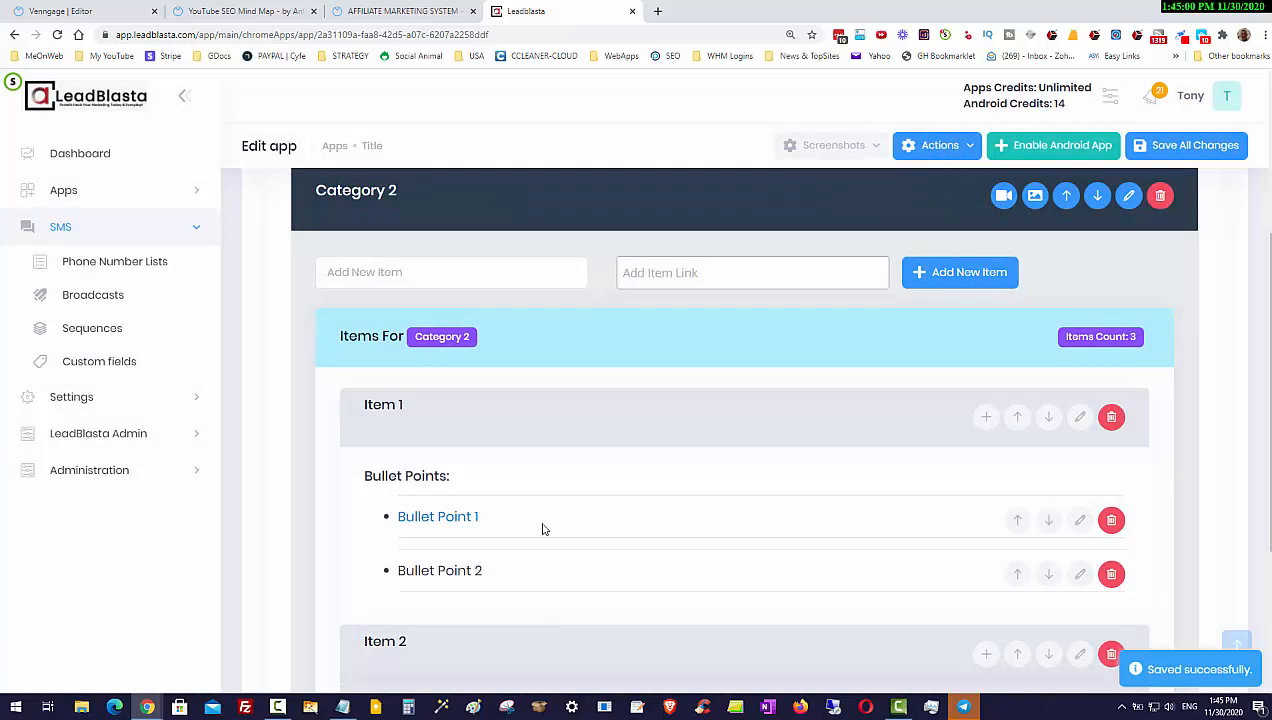
scroll(383, 433, "down", 2)
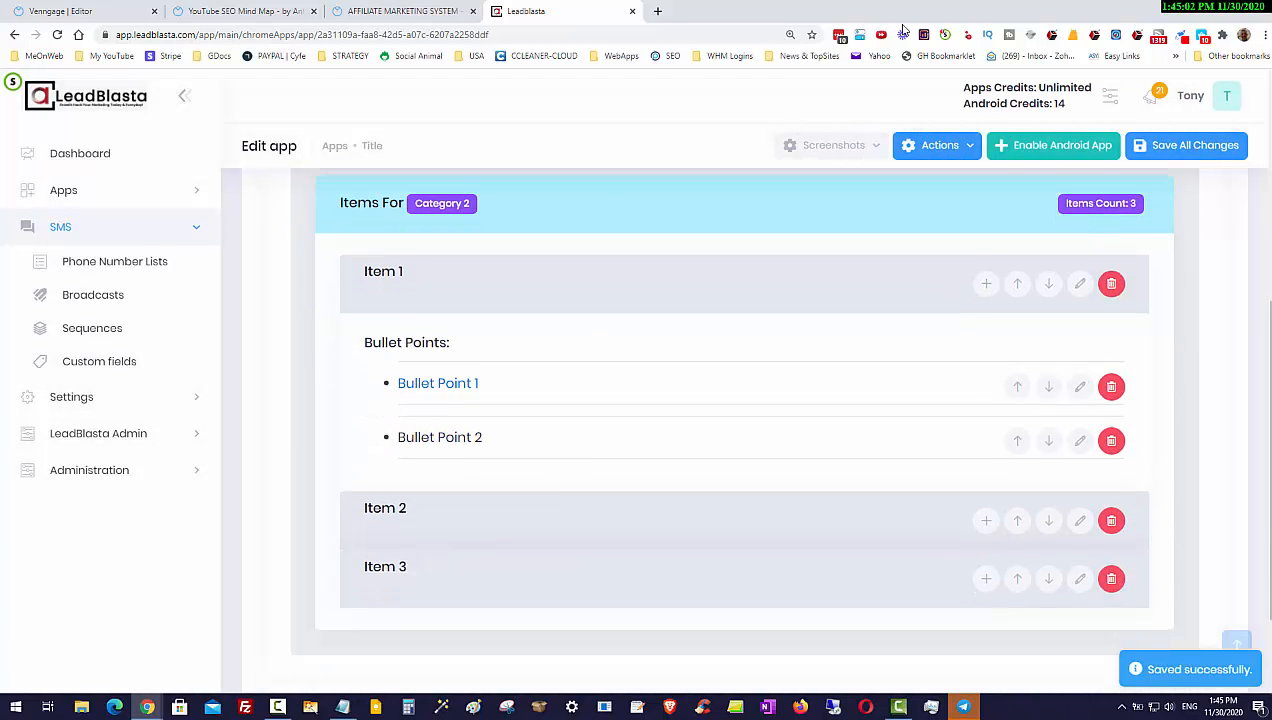
left_click(1052, 37)
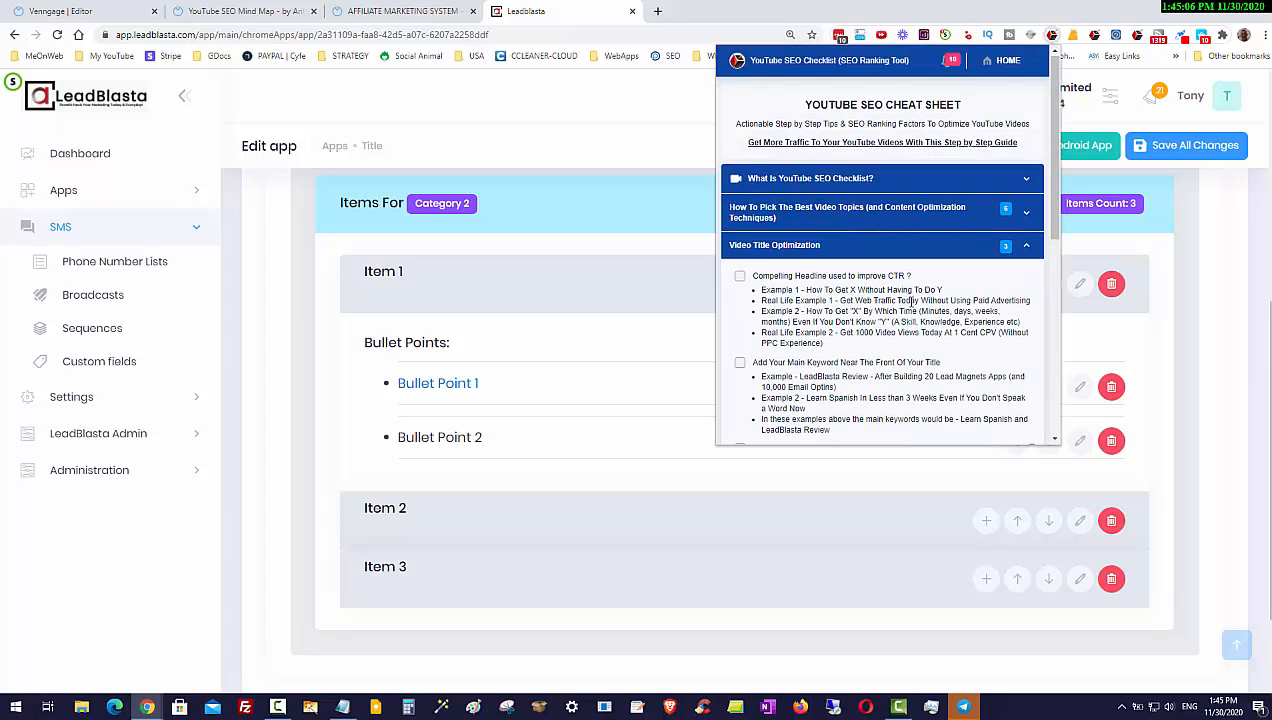
scroll(850, 277, "down", 1)
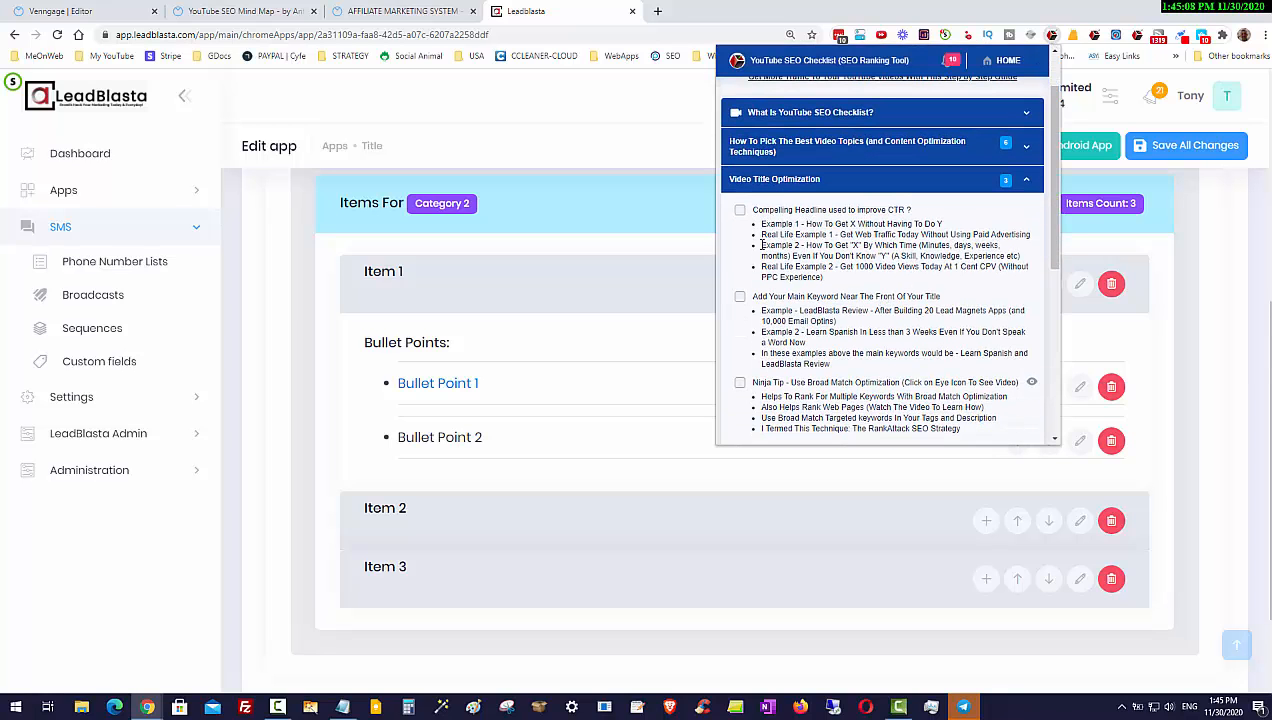
scroll(817, 319, "down", 3)
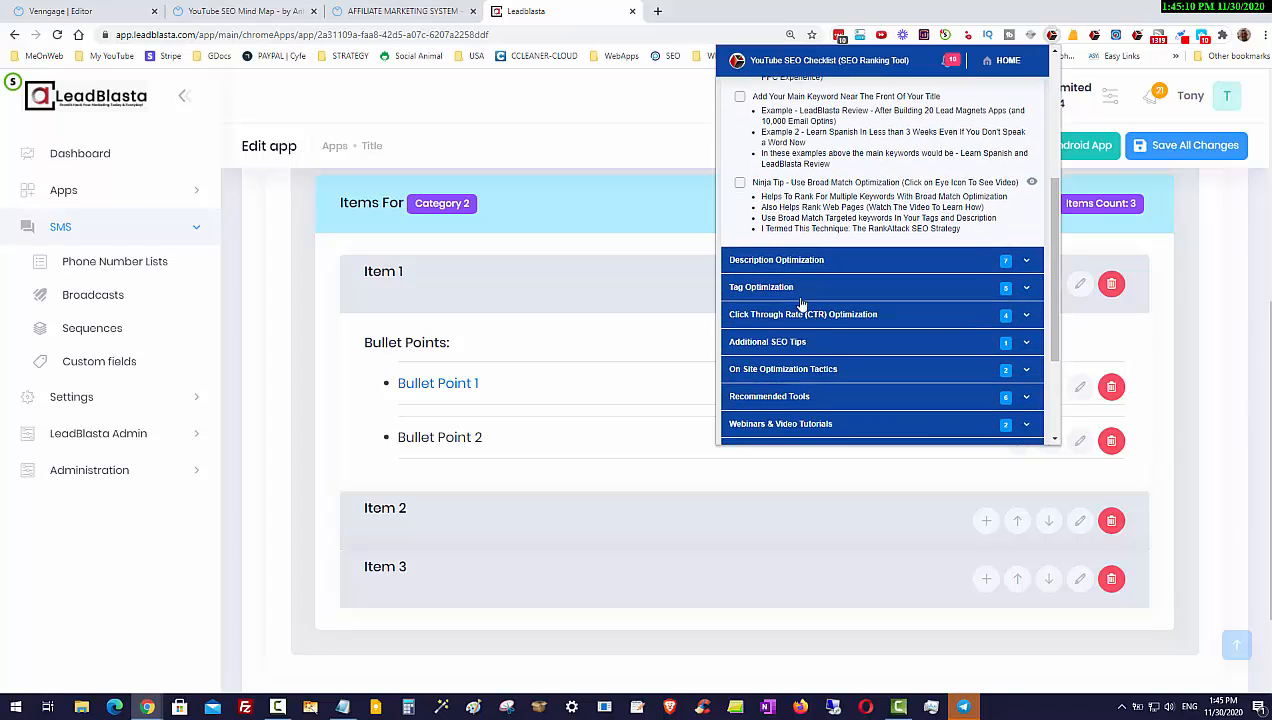
left_click(848, 334)
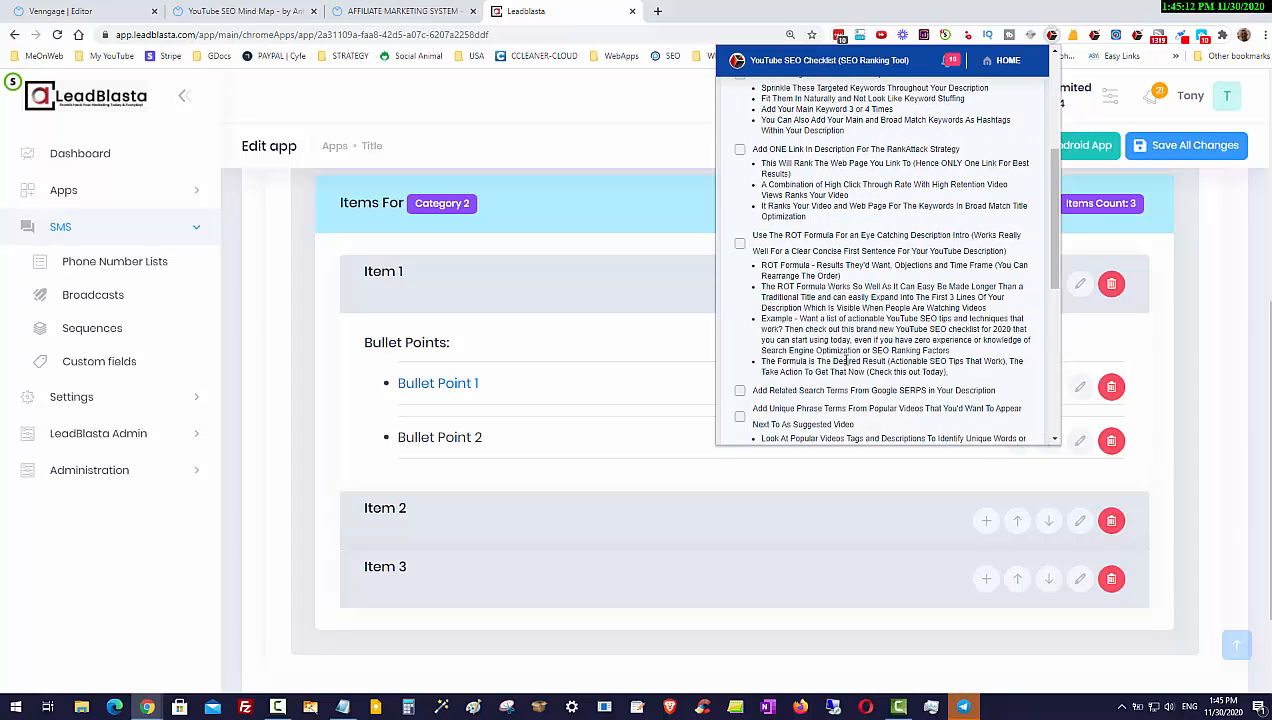
left_click(600, 298)
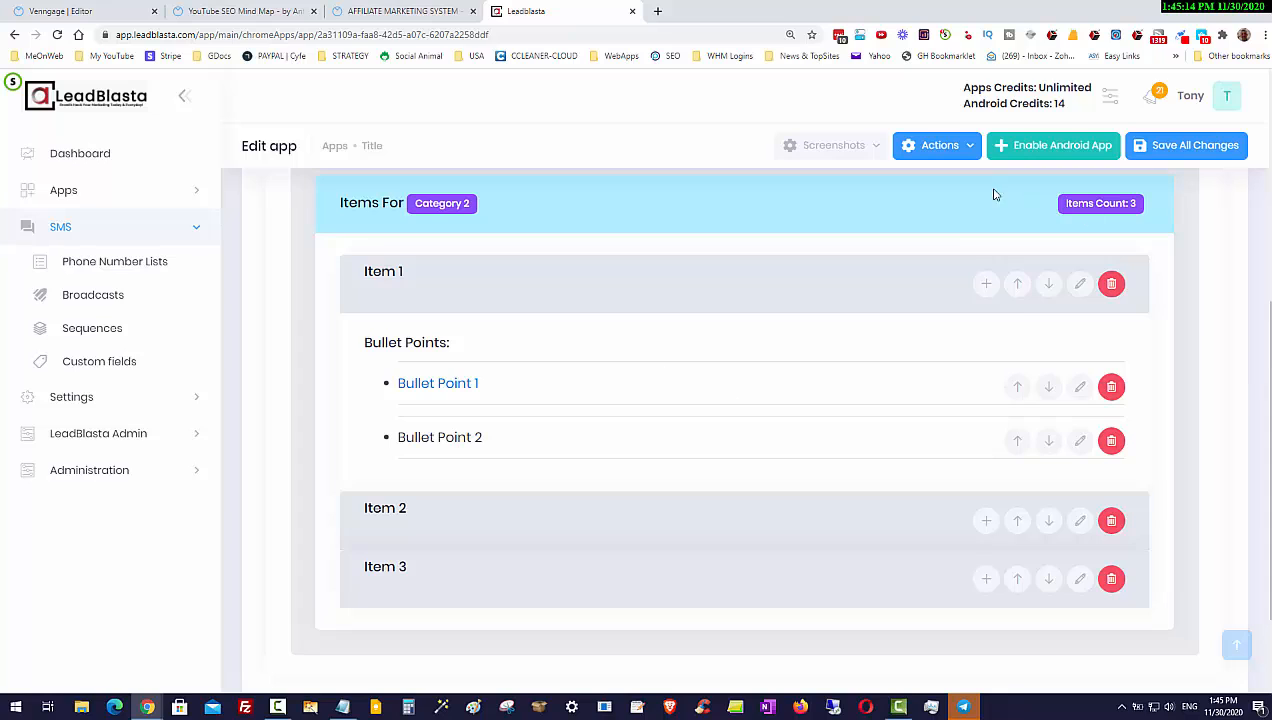
scroll(757, 367, "up", 2)
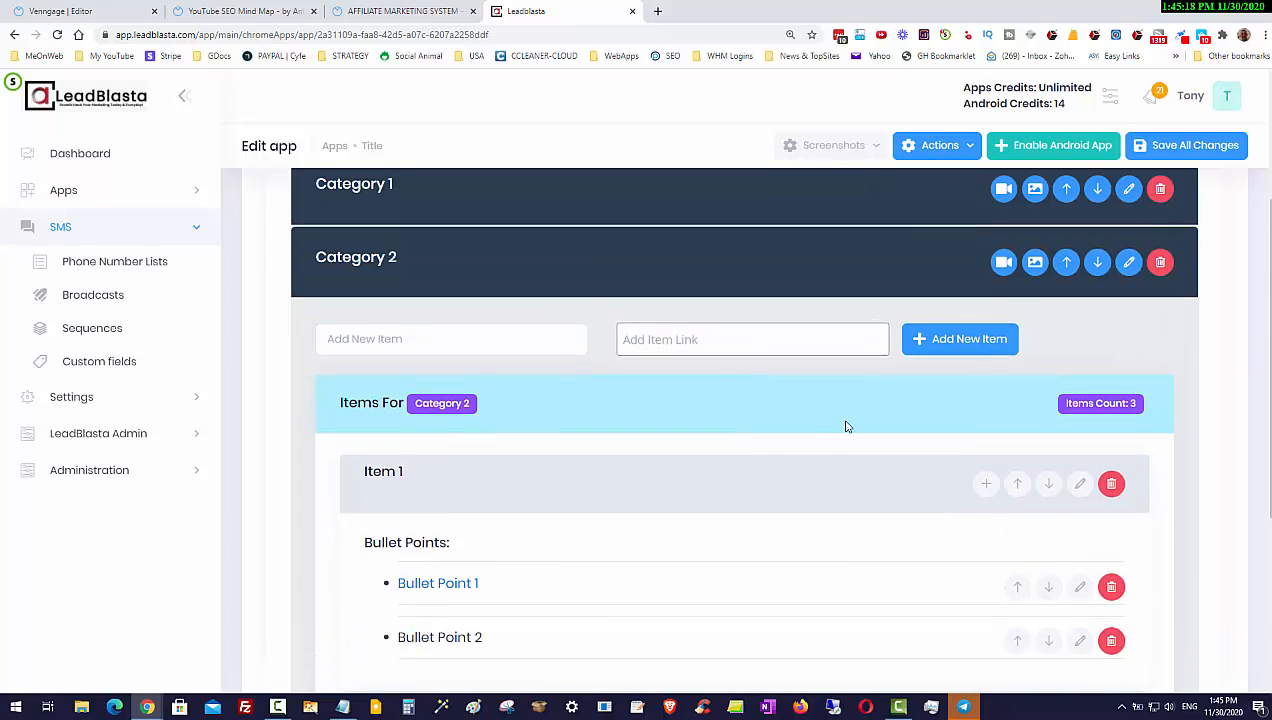
scroll(625, 486, "down", 1)
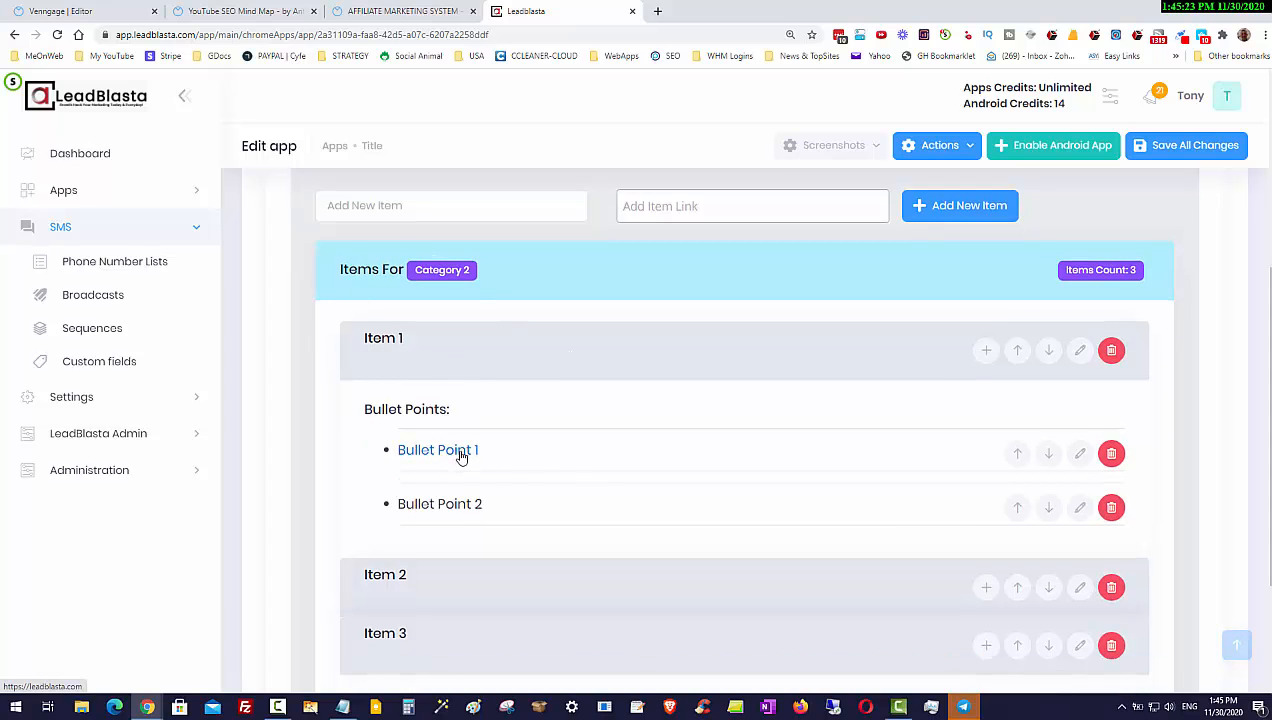
scroll(461, 456, "up", 2)
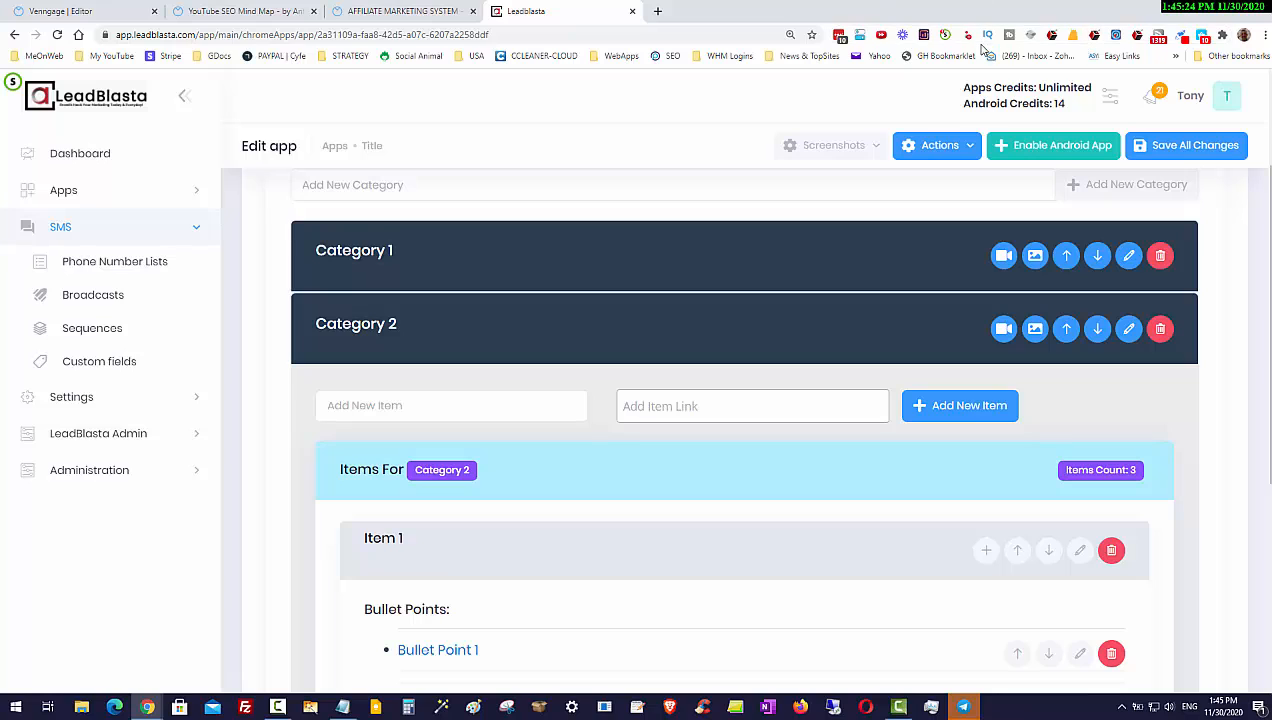
left_click(1052, 36)
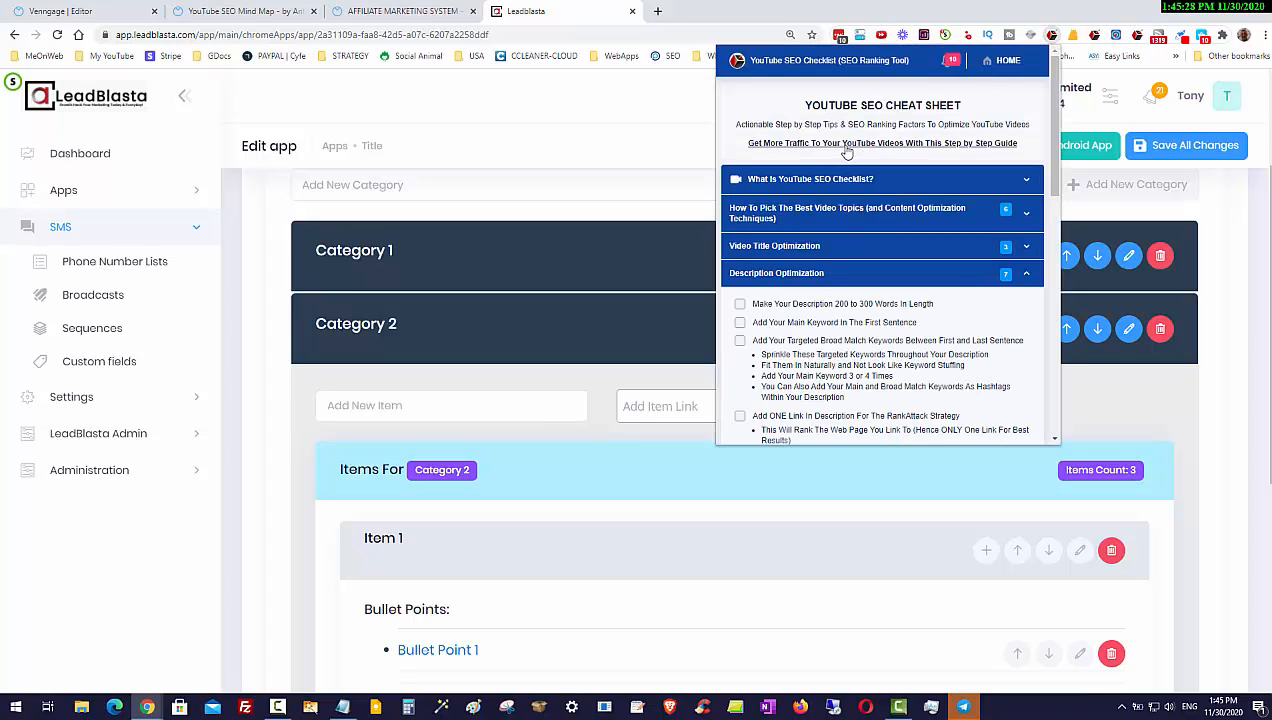
left_click(1010, 275)
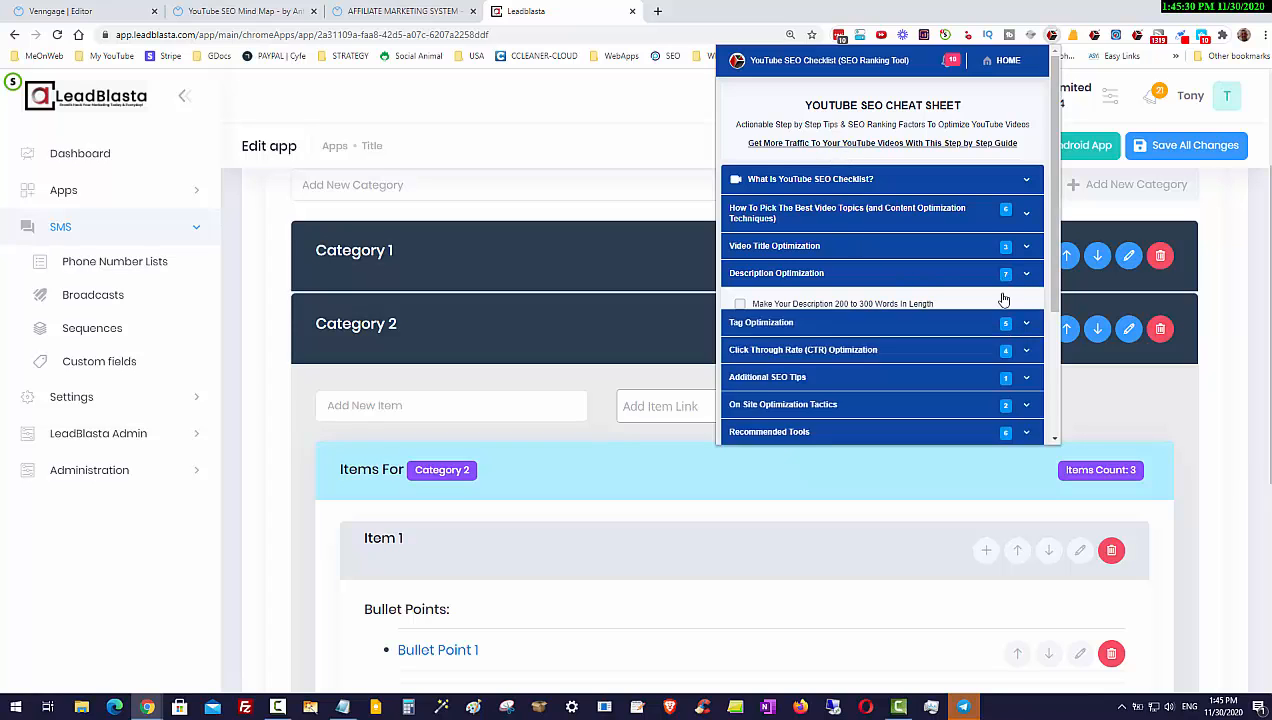
scroll(995, 303, "down", 2)
scroll(995, 303, "down", 1)
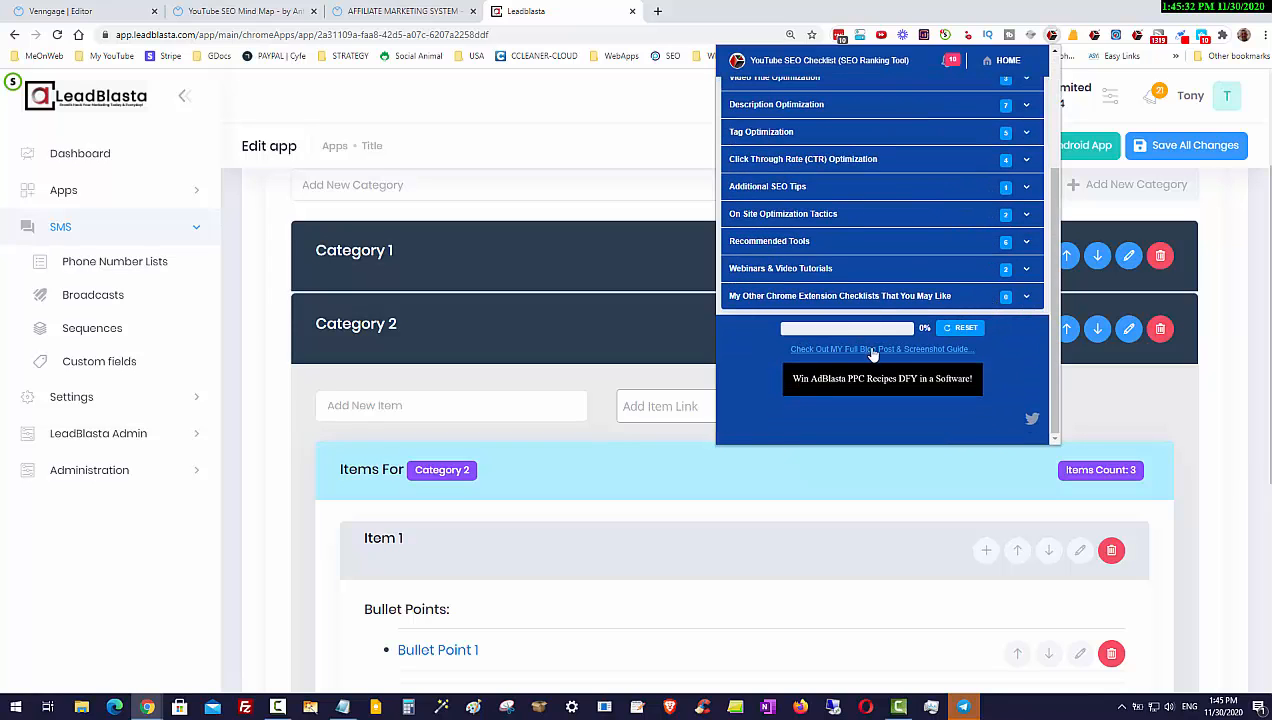
scroll(935, 235, "up", 3)
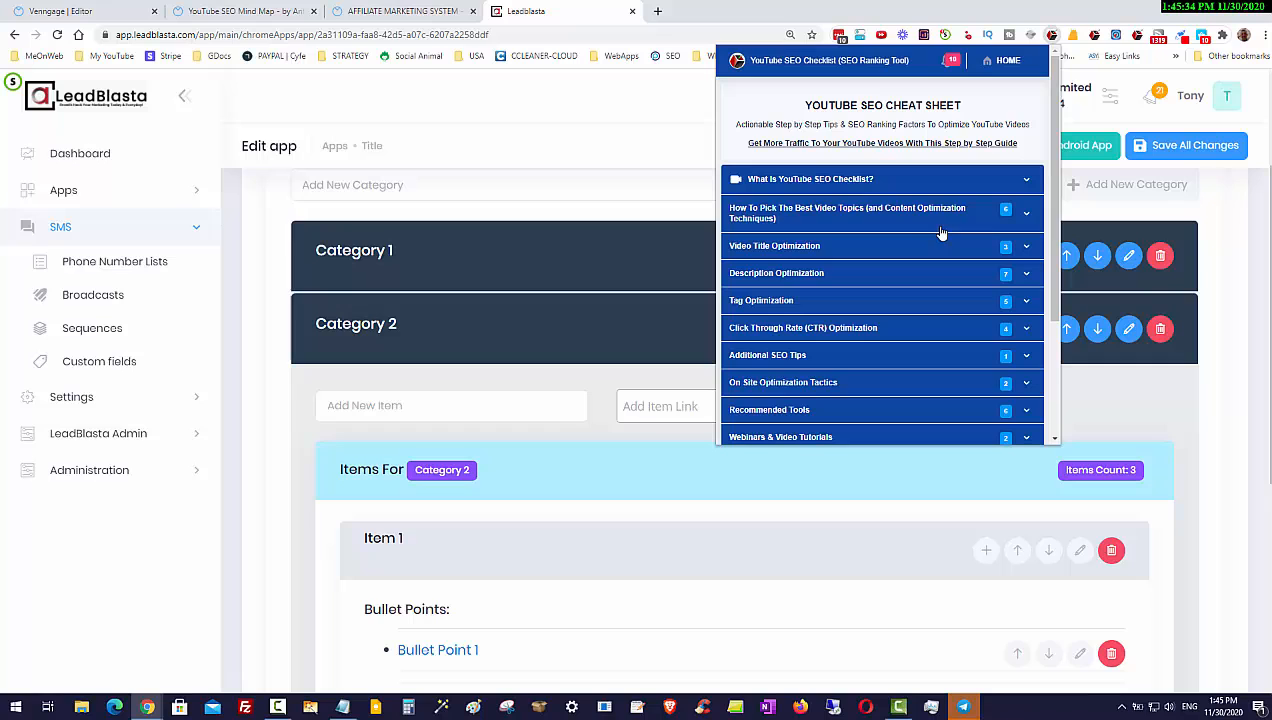
left_click(1033, 221)
scroll(880, 260, "down", 1)
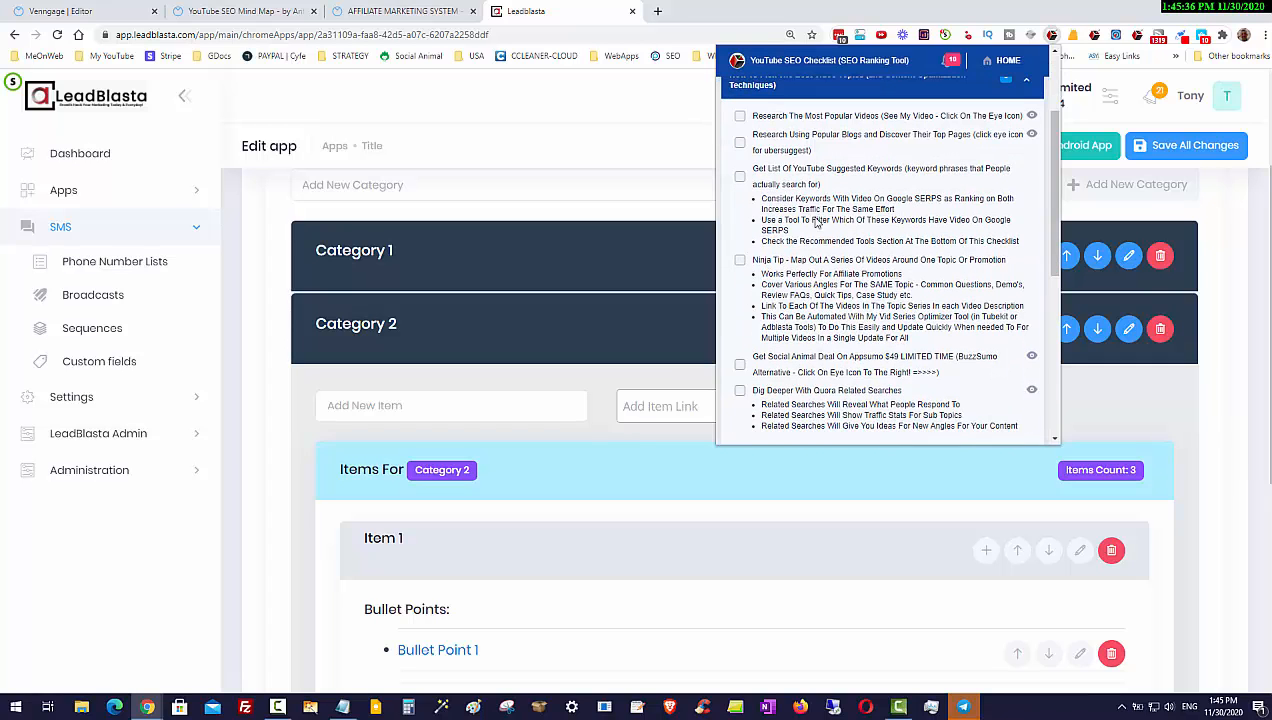
scroll(826, 393, "down", 2)
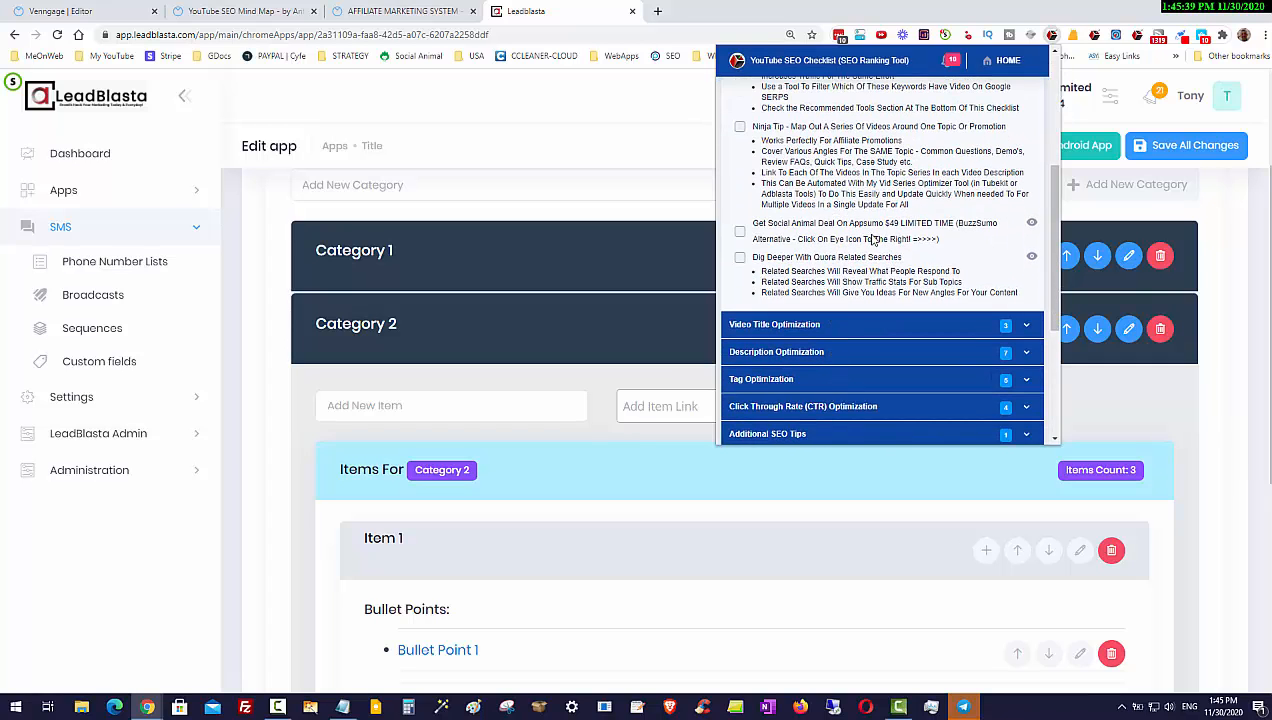
scroll(872, 240, "up", 4)
left_click(597, 378)
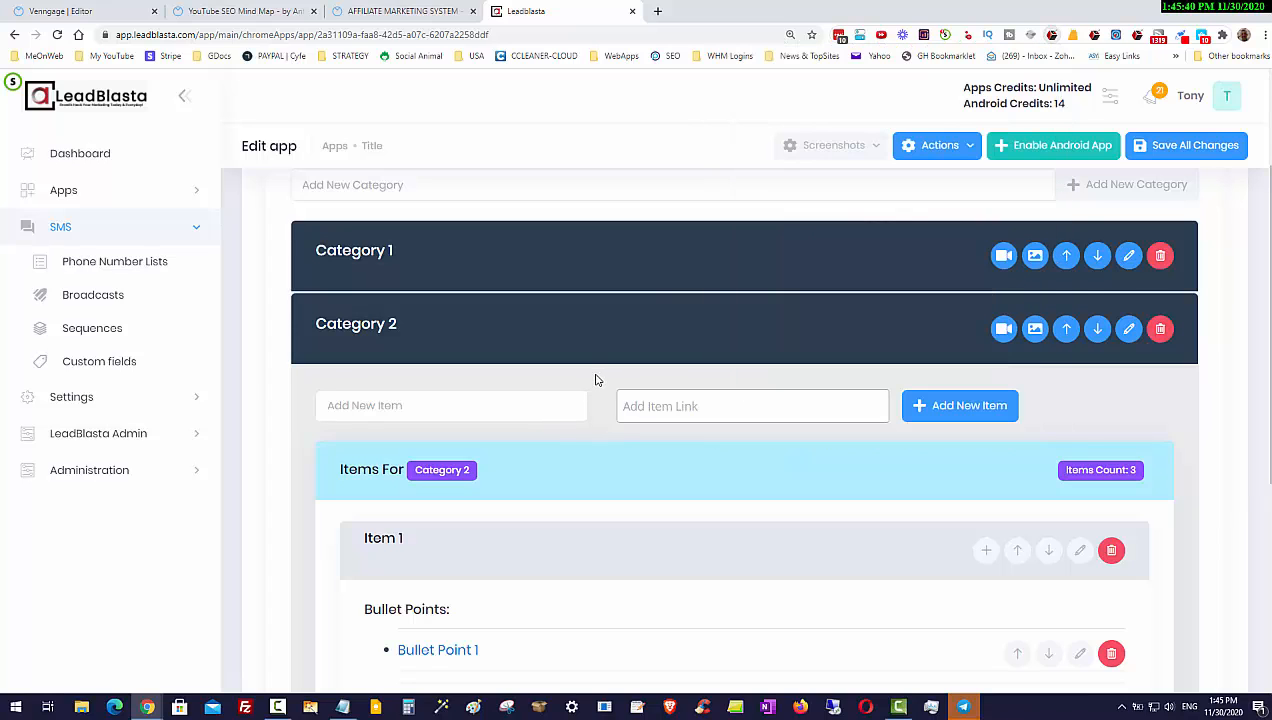
scroll(606, 376, "up", 2)
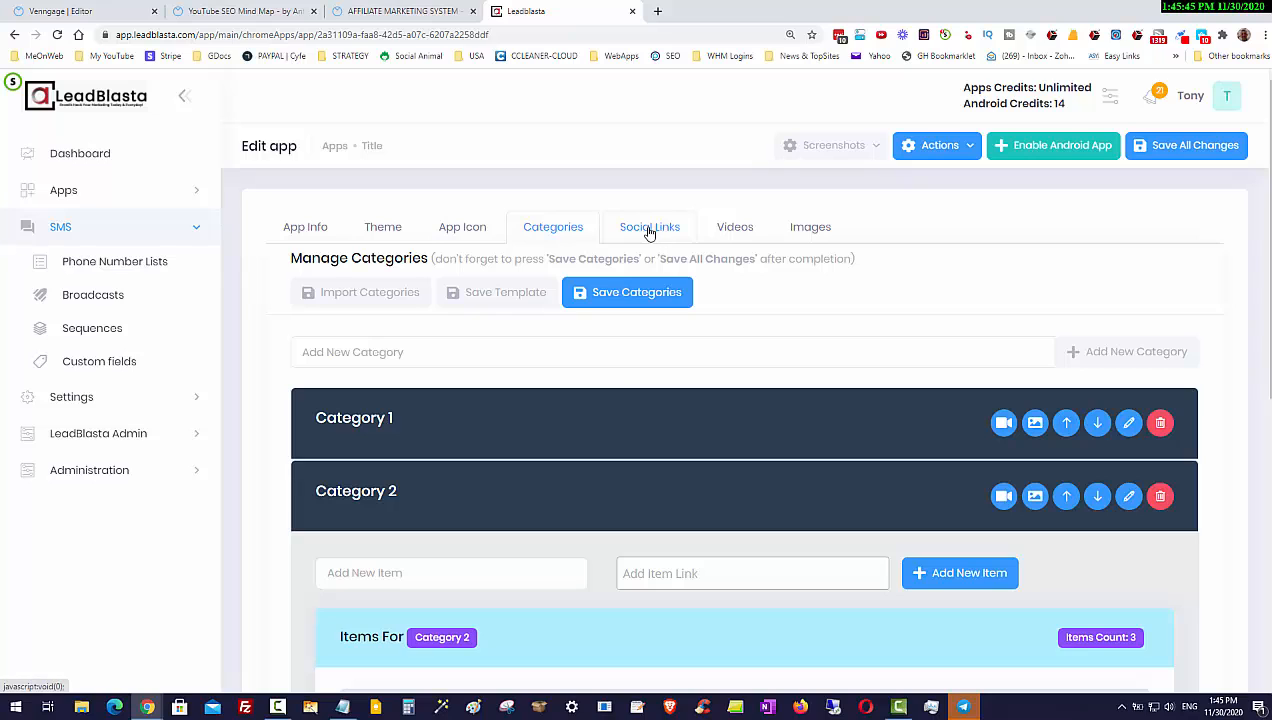
left_click(1052, 36)
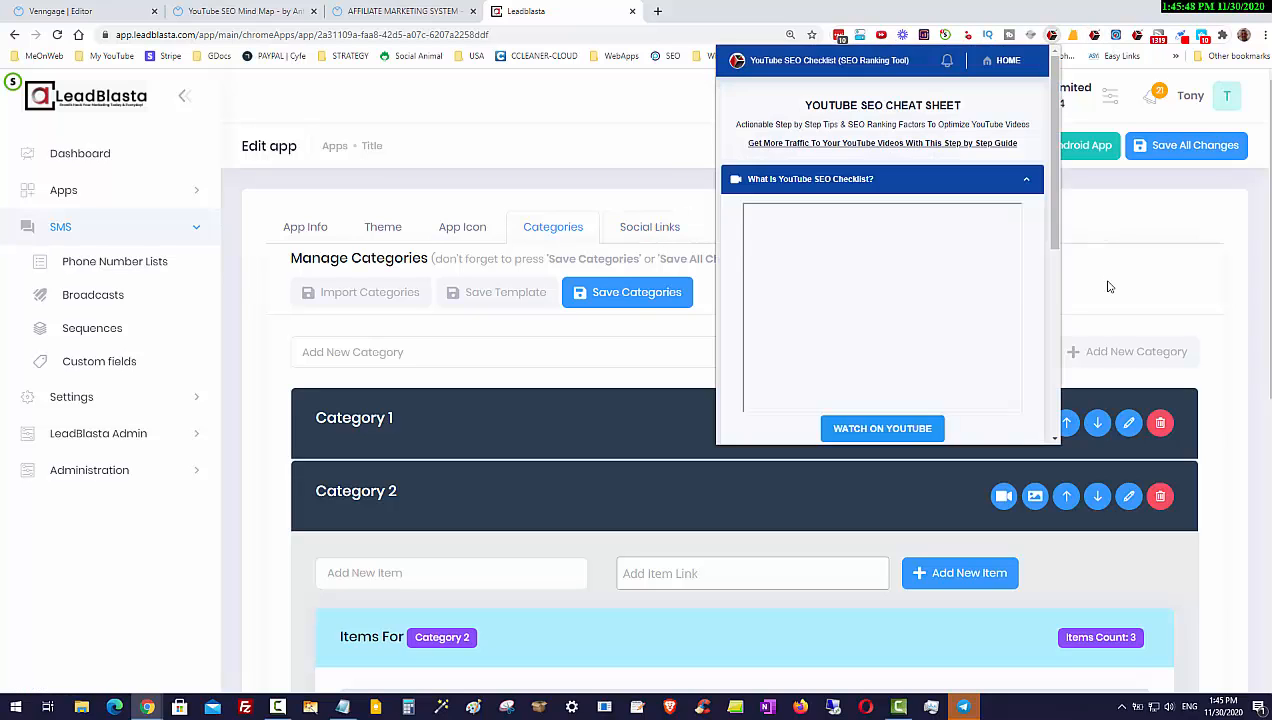
scroll(1064, 293, "down", 2)
scroll(1064, 293, "down", 1)
scroll(980, 222, "down", 5)
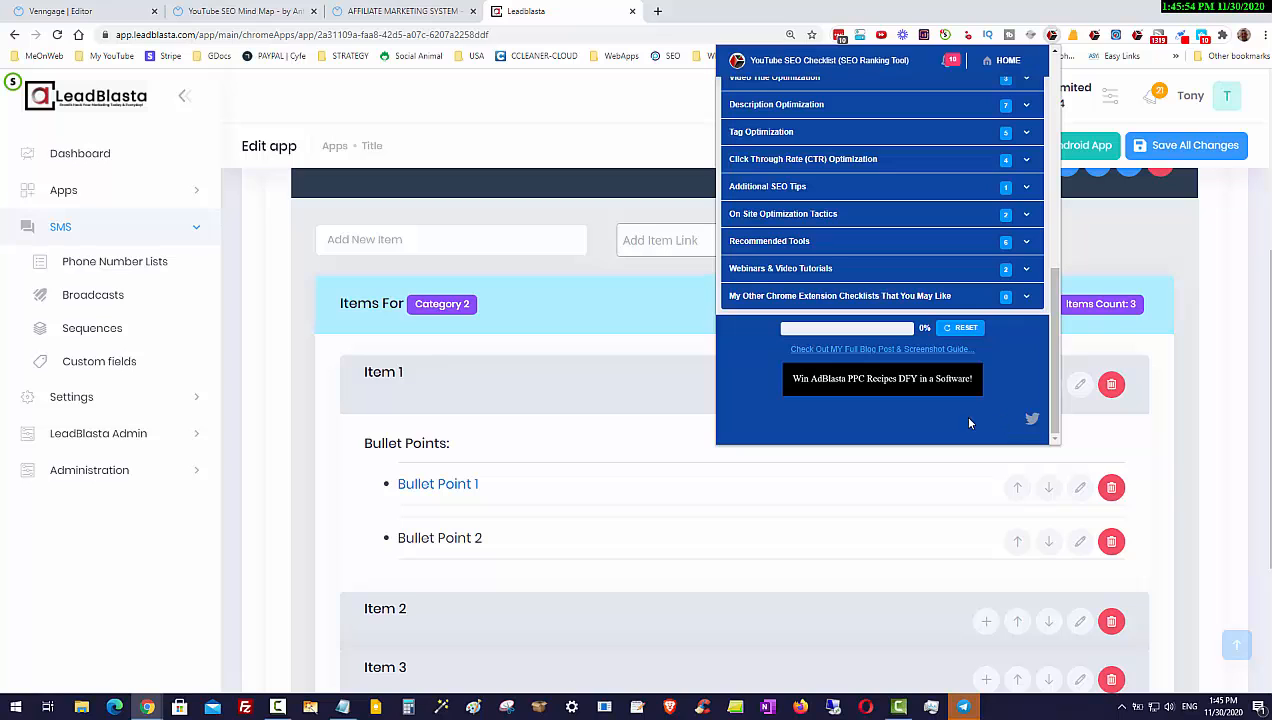
left_click(1208, 360)
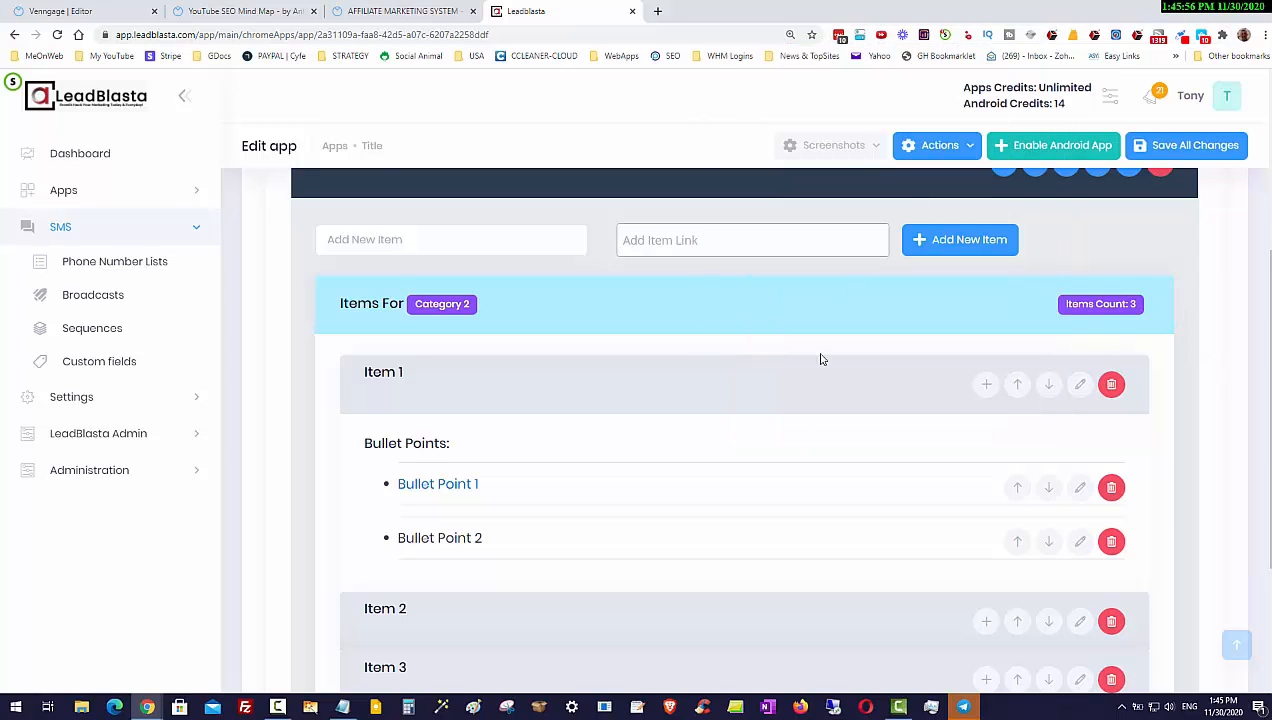
scroll(815, 358, "up", 4)
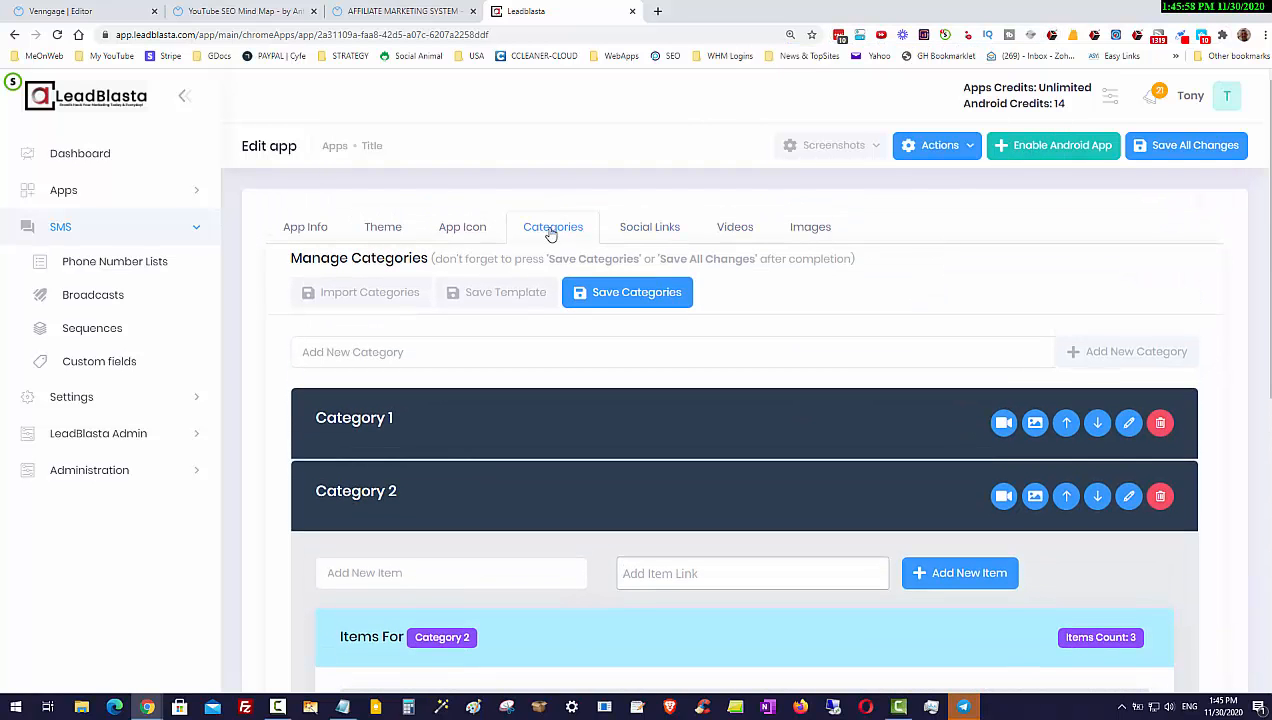
Step: Open the Images settings, then view the 'What Is YouTube SEO Checklist?' video in the extension preview and close it
left_click(738, 235)
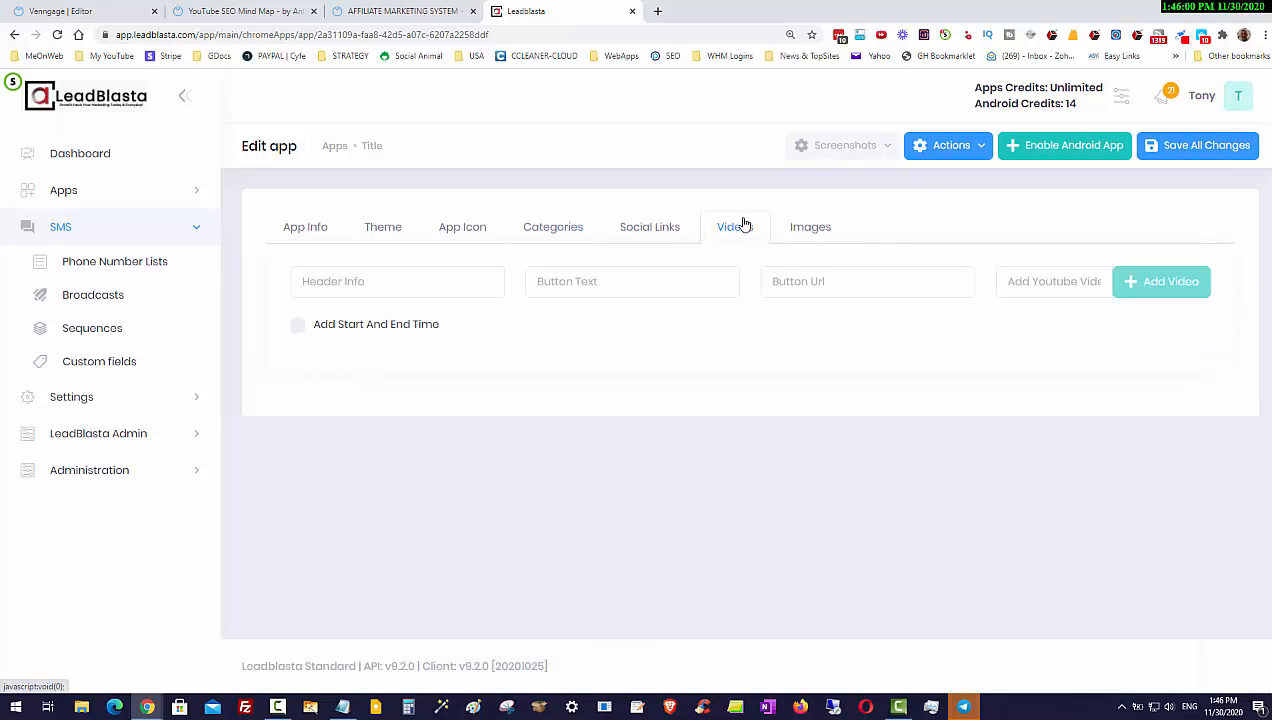
left_click(808, 238)
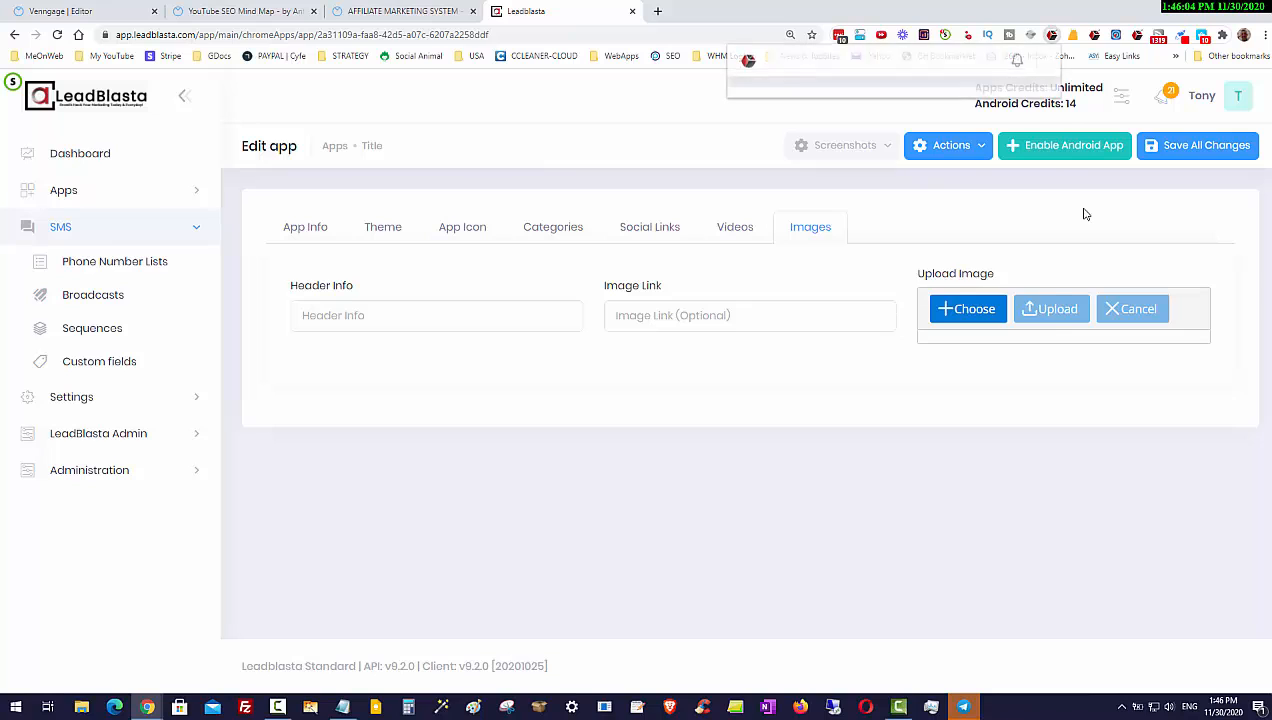
left_click(868, 183)
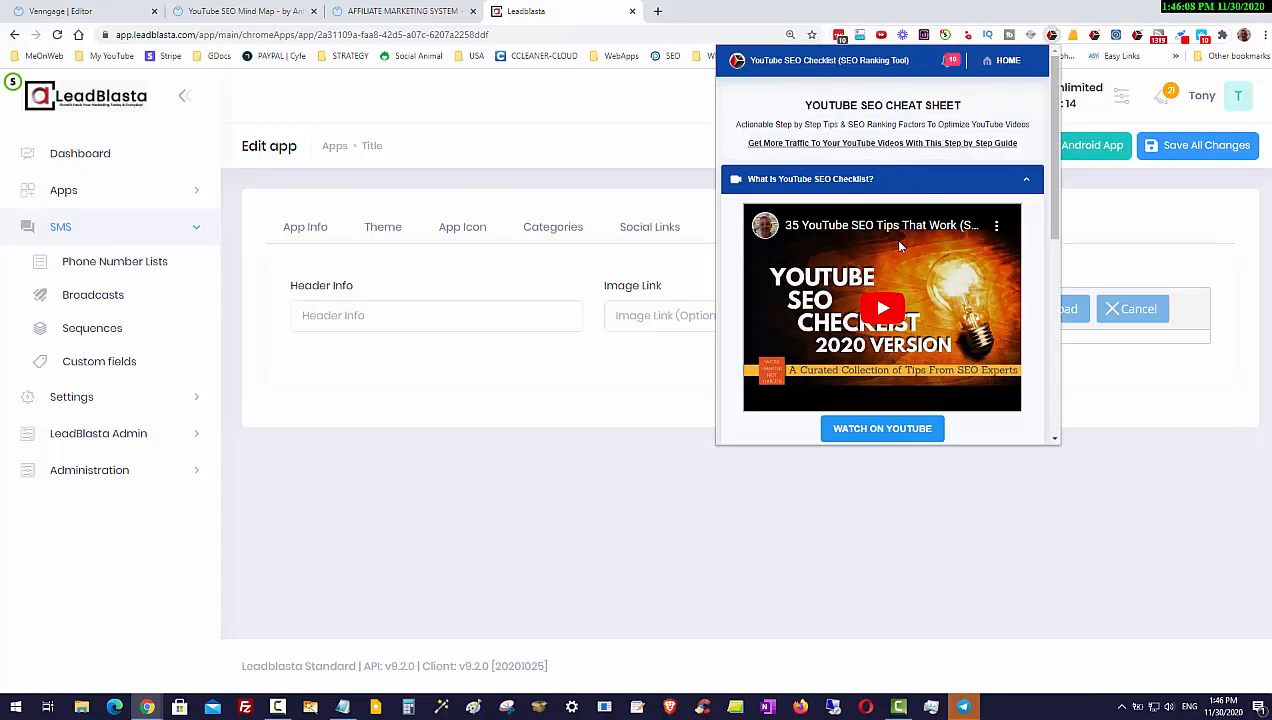
scroll(914, 327, "down", 1)
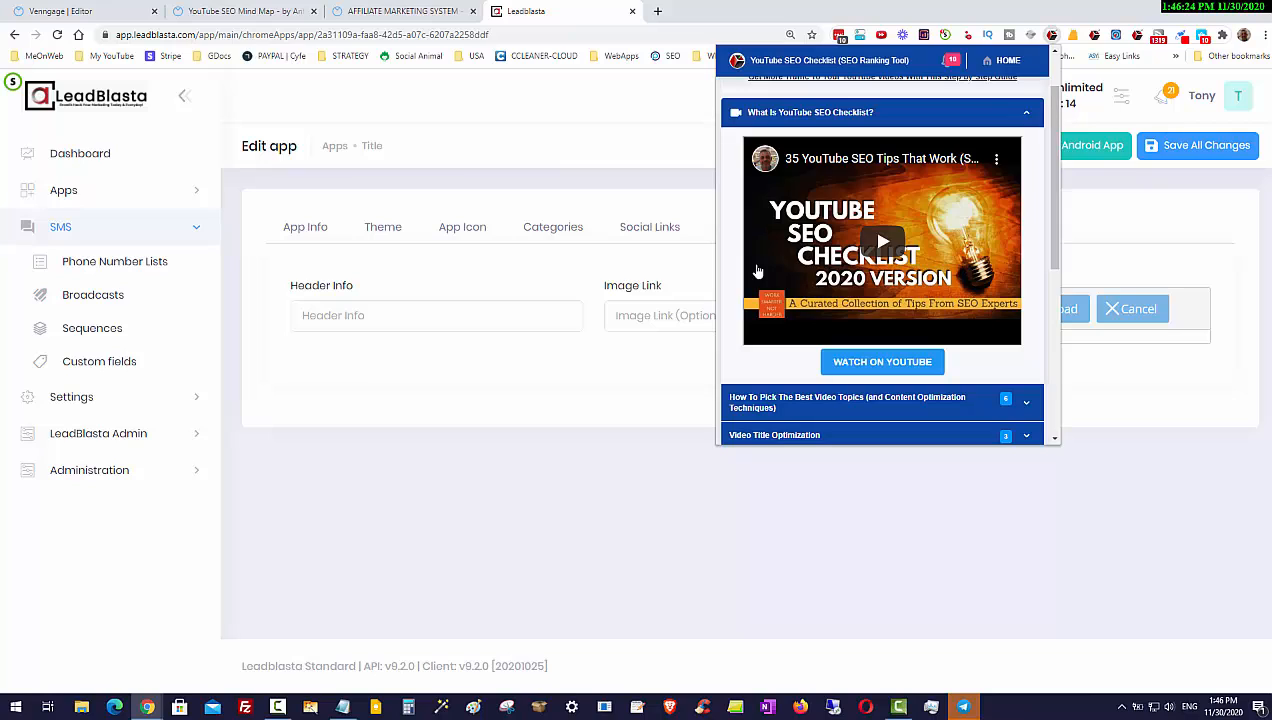
left_click(681, 470)
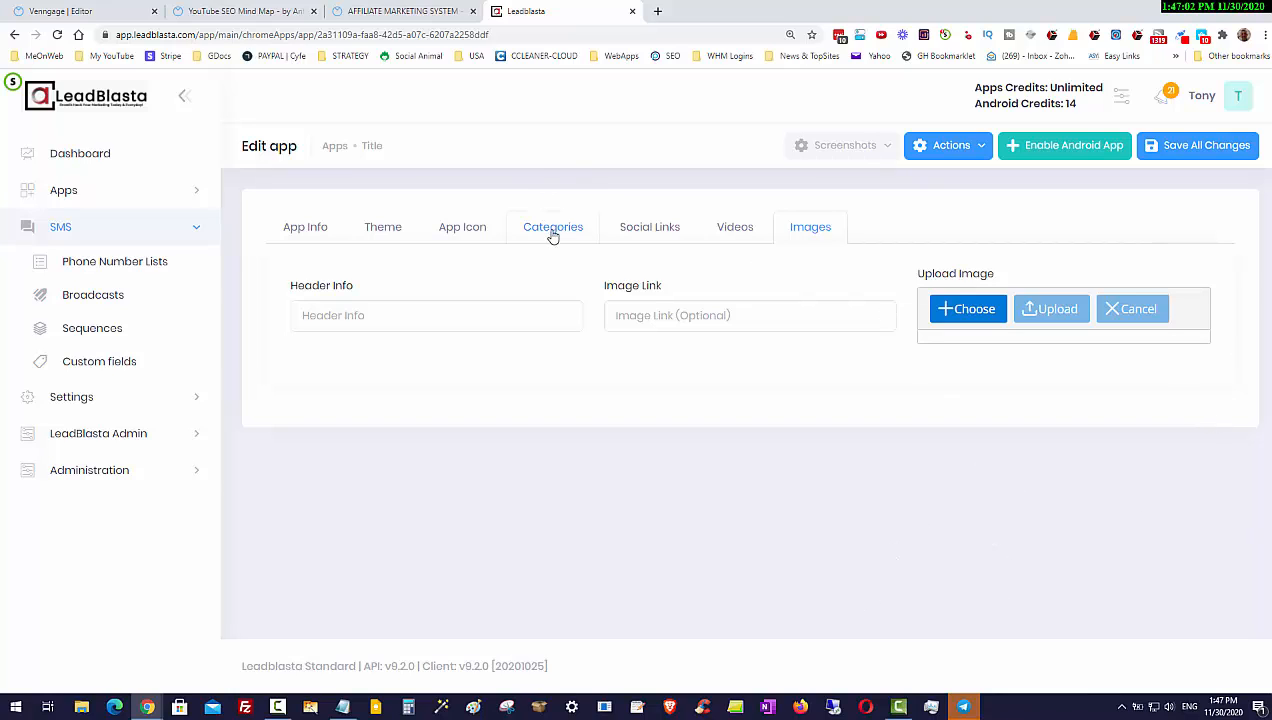
Step: Enable video start and end times: start at 33 seconds, end at 3 minutes 23 seconds
left_click(735, 228)
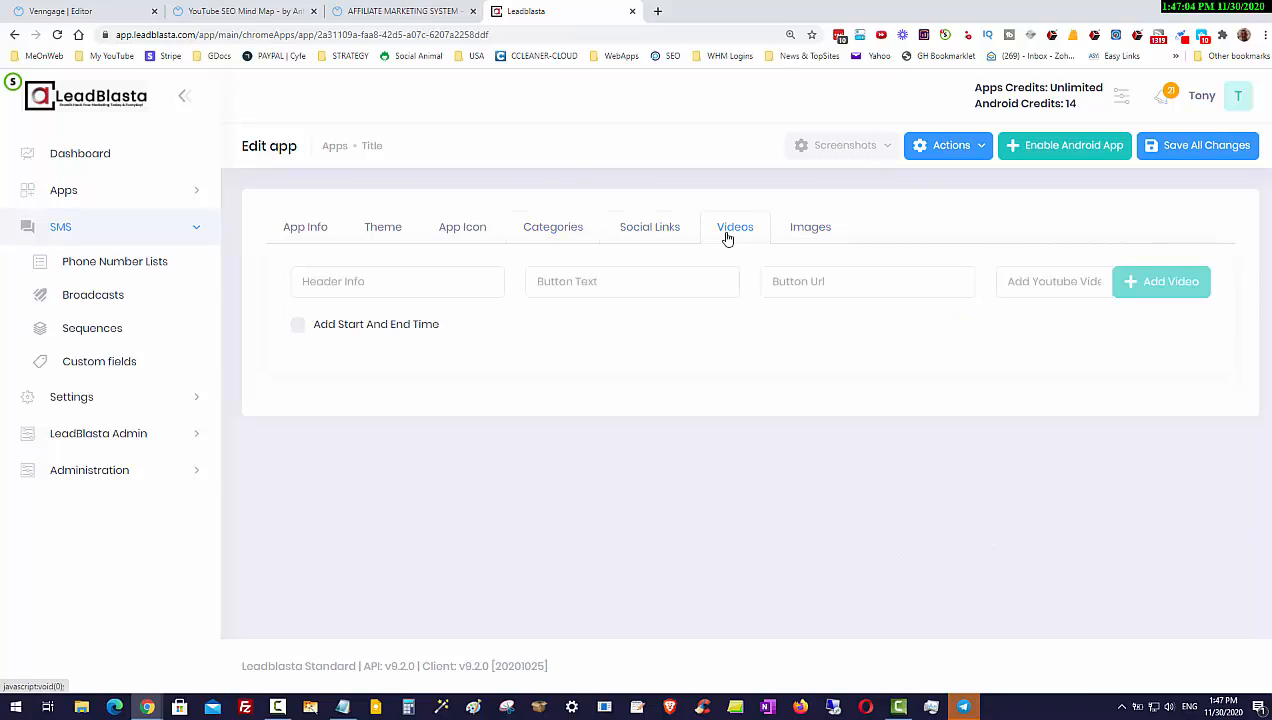
left_click(303, 331)
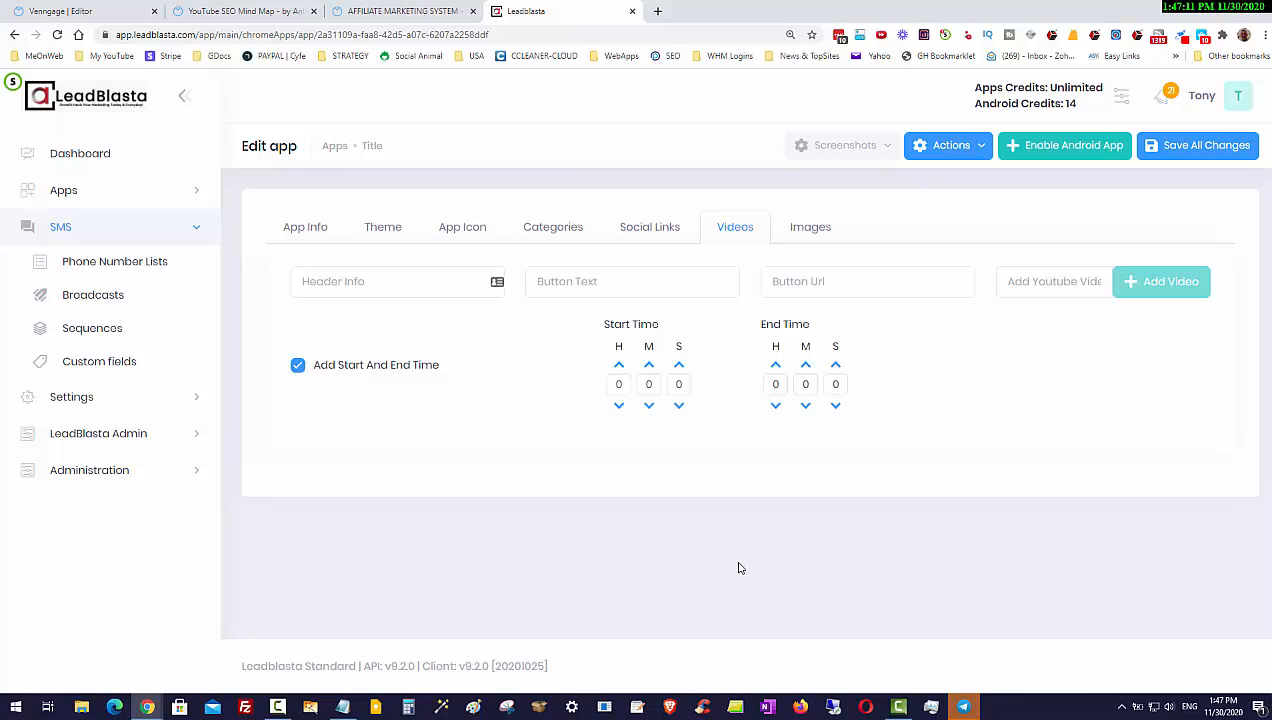
left_click(679, 384)
type("33")
left_click(676, 383)
key("BackSpace")
left_click(805, 384)
type("3")
left_click(835, 384)
type("23")
Step: Open the Chrome Web Store Developer Dashboard in a new tab and sign in with the saved Google account
left_click(548, 236)
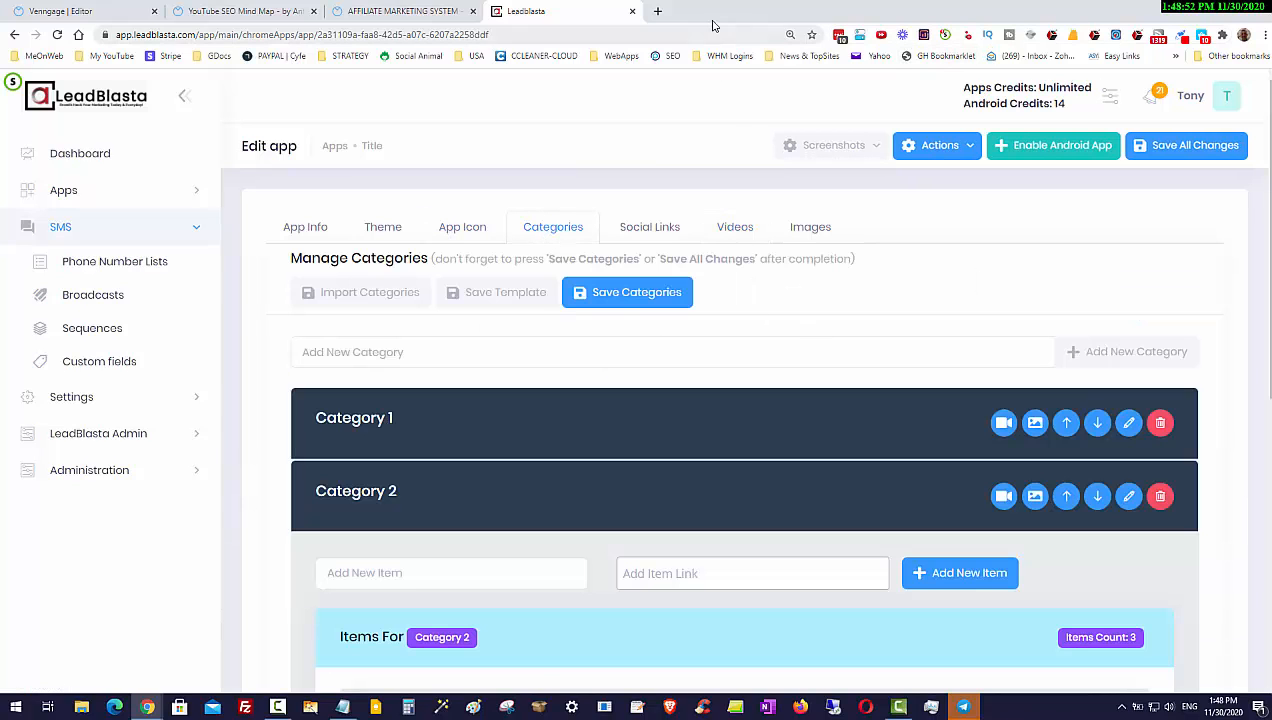
left_click(657, 11)
left_click(513, 36)
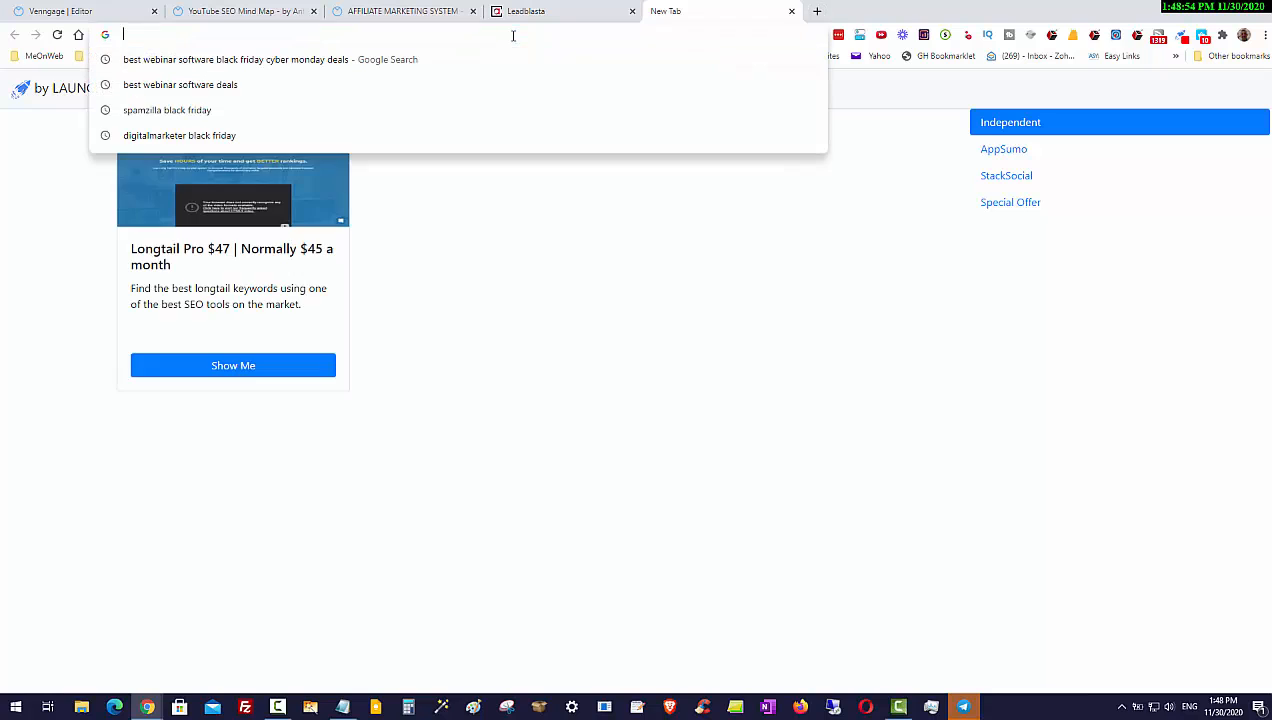
type("dev")
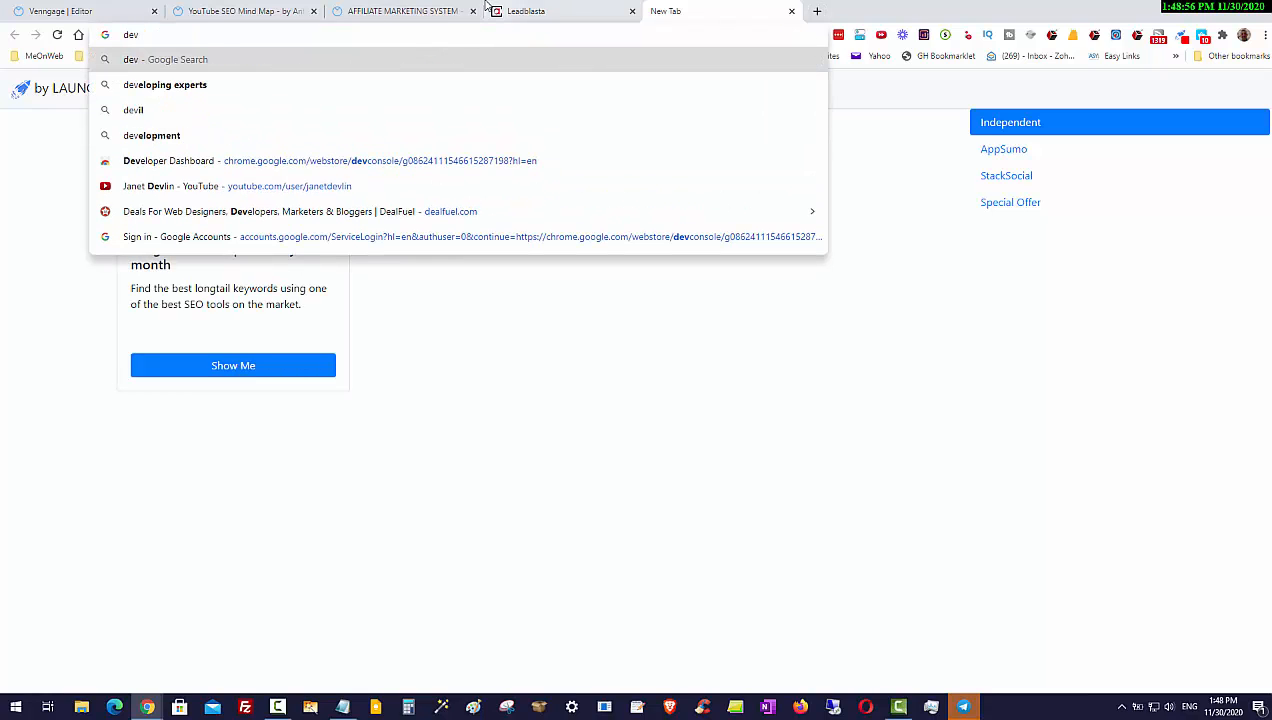
left_click(143, 162)
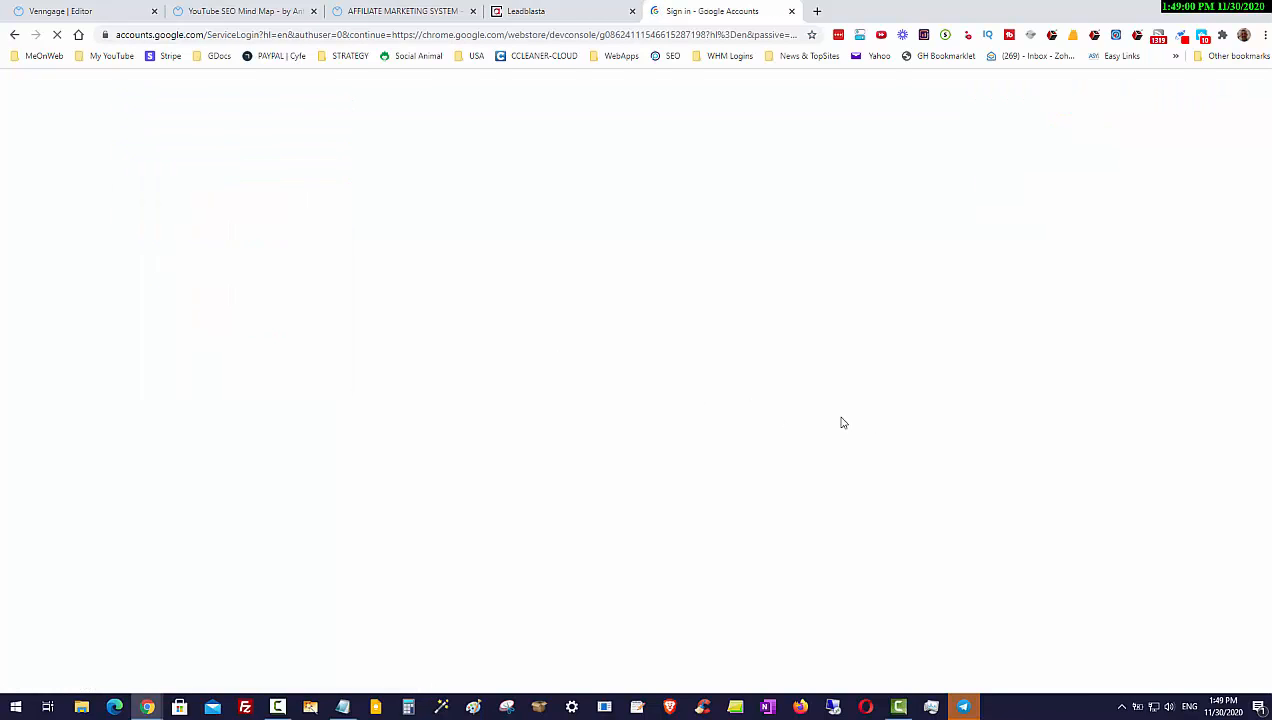
left_click(733, 396)
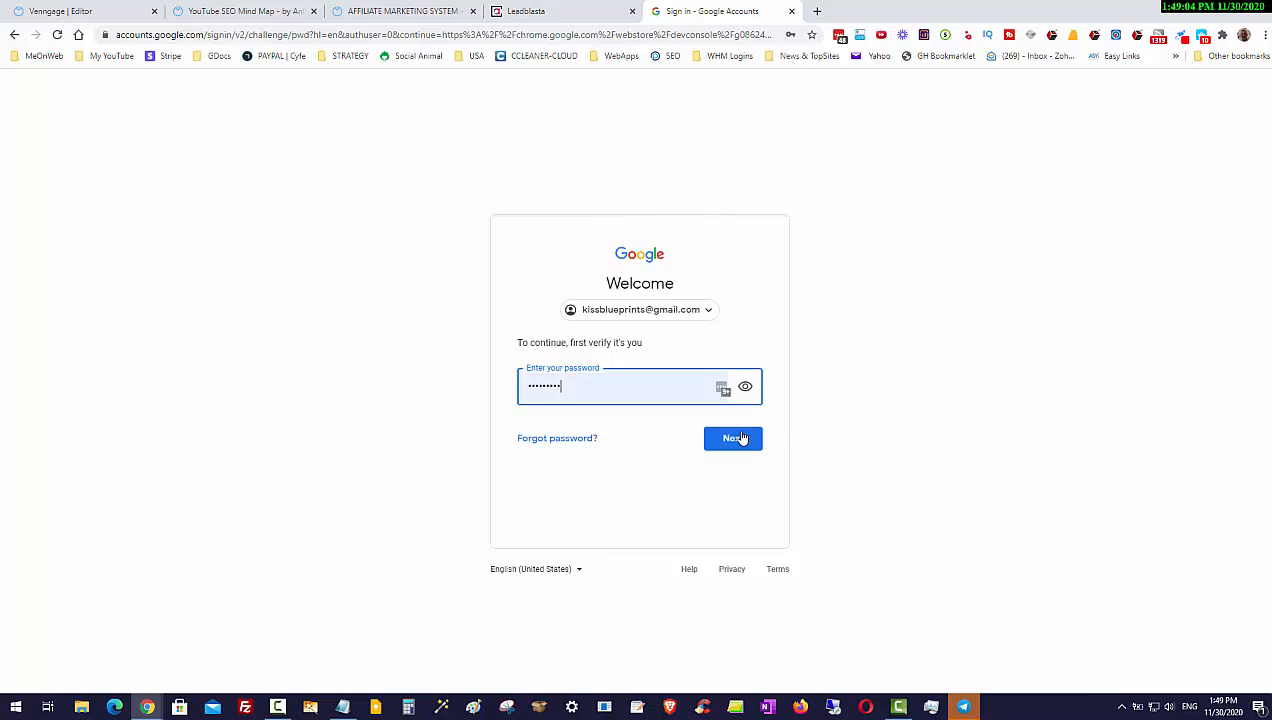
left_click(735, 440)
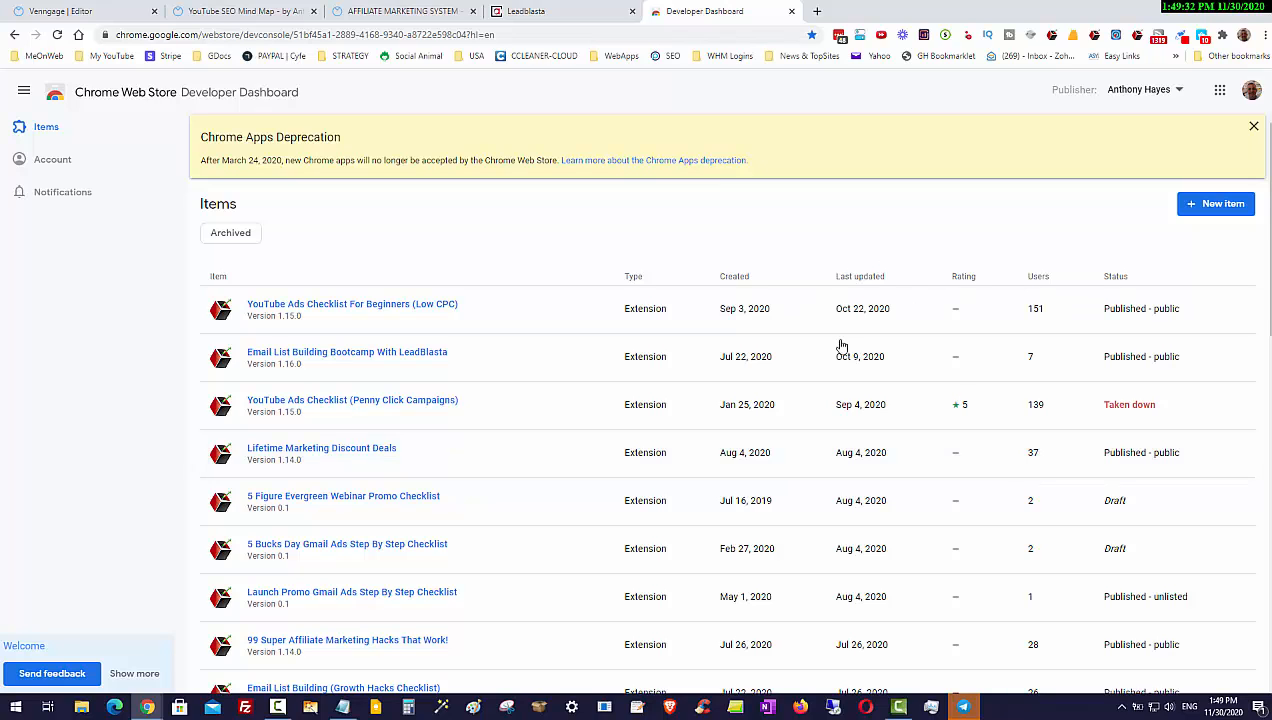
scroll(795, 437, "down", 2)
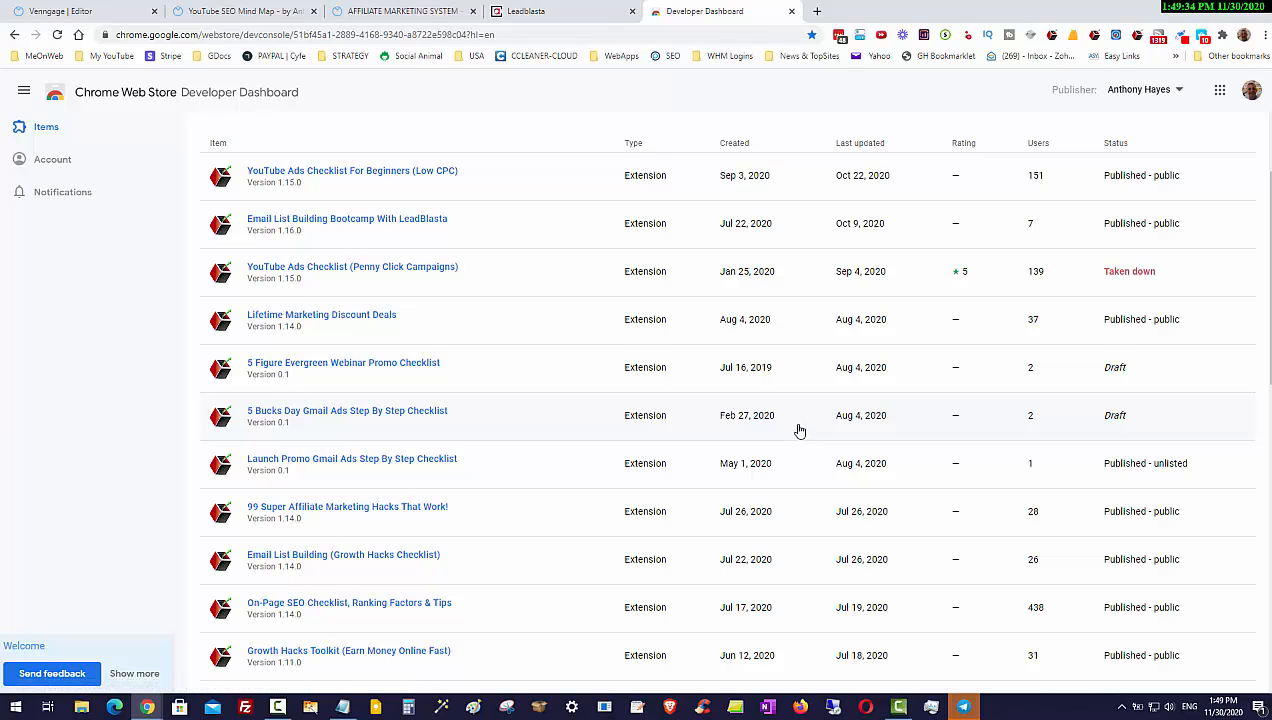
scroll(829, 430, "down", 5)
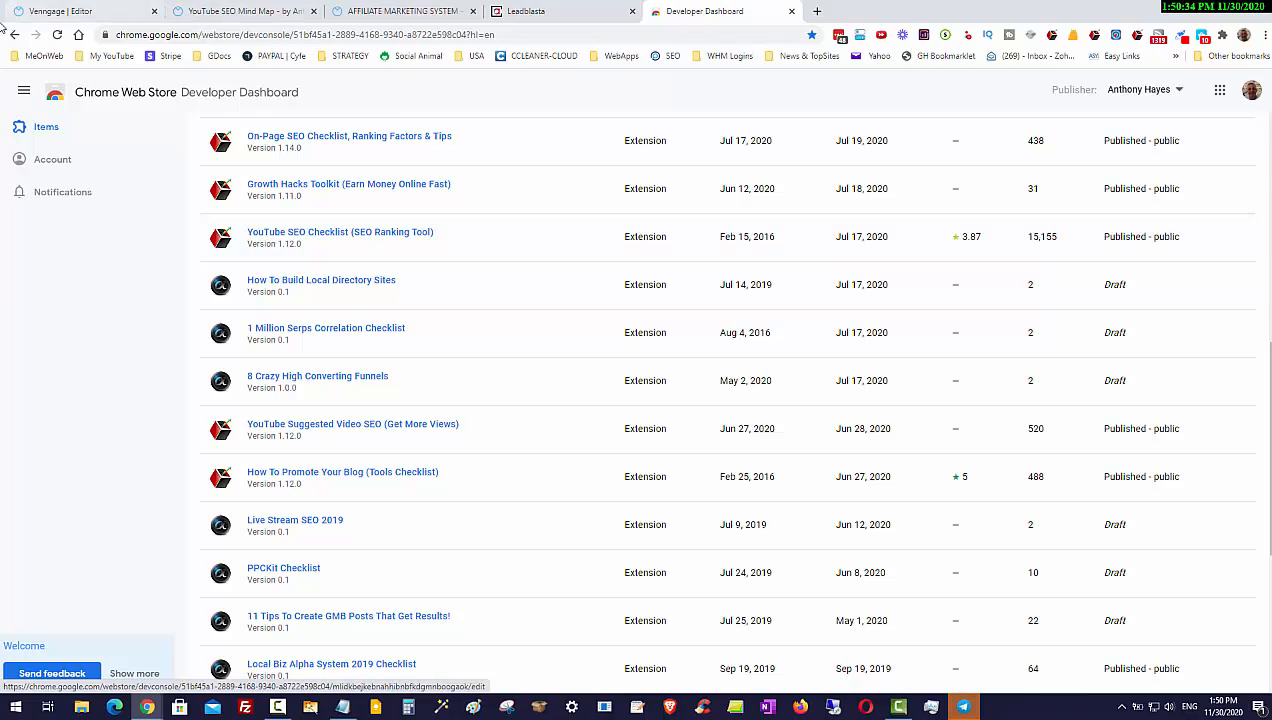
Step: Open the Bing Ad Campaign For Affiliate Marketing app for editing from the Apps list
left_click(550, 12)
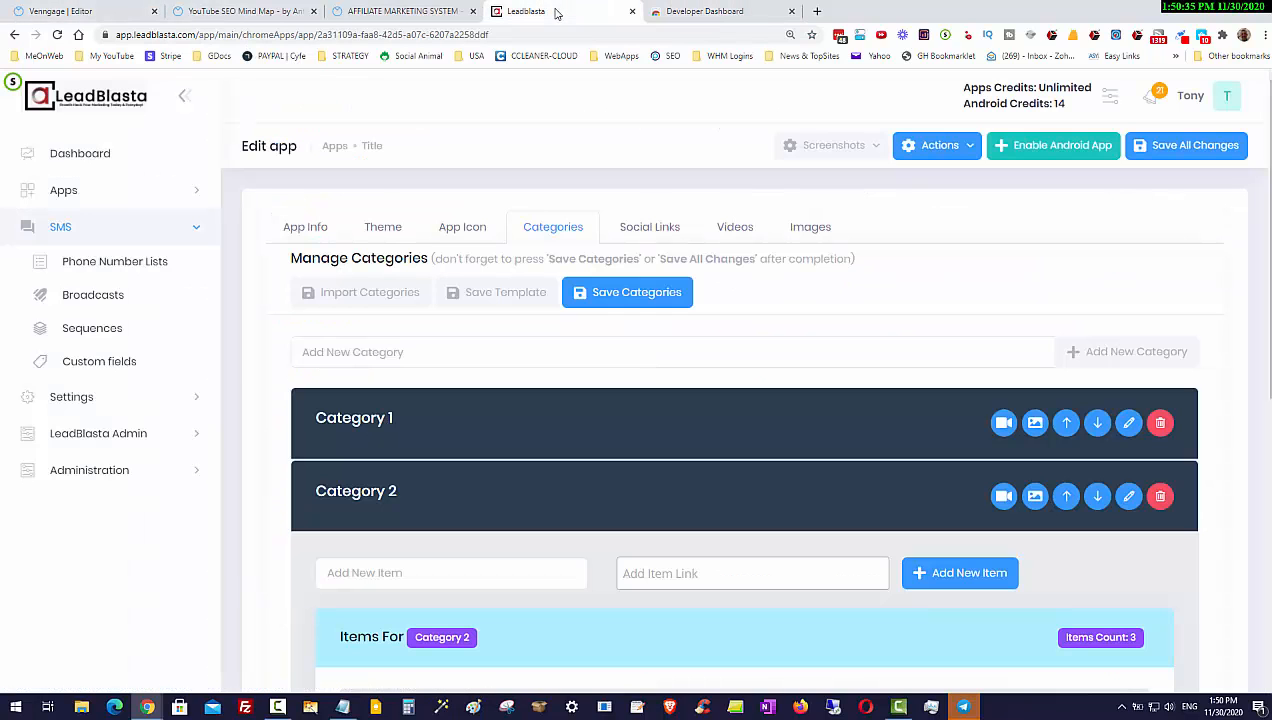
left_click(100, 191)
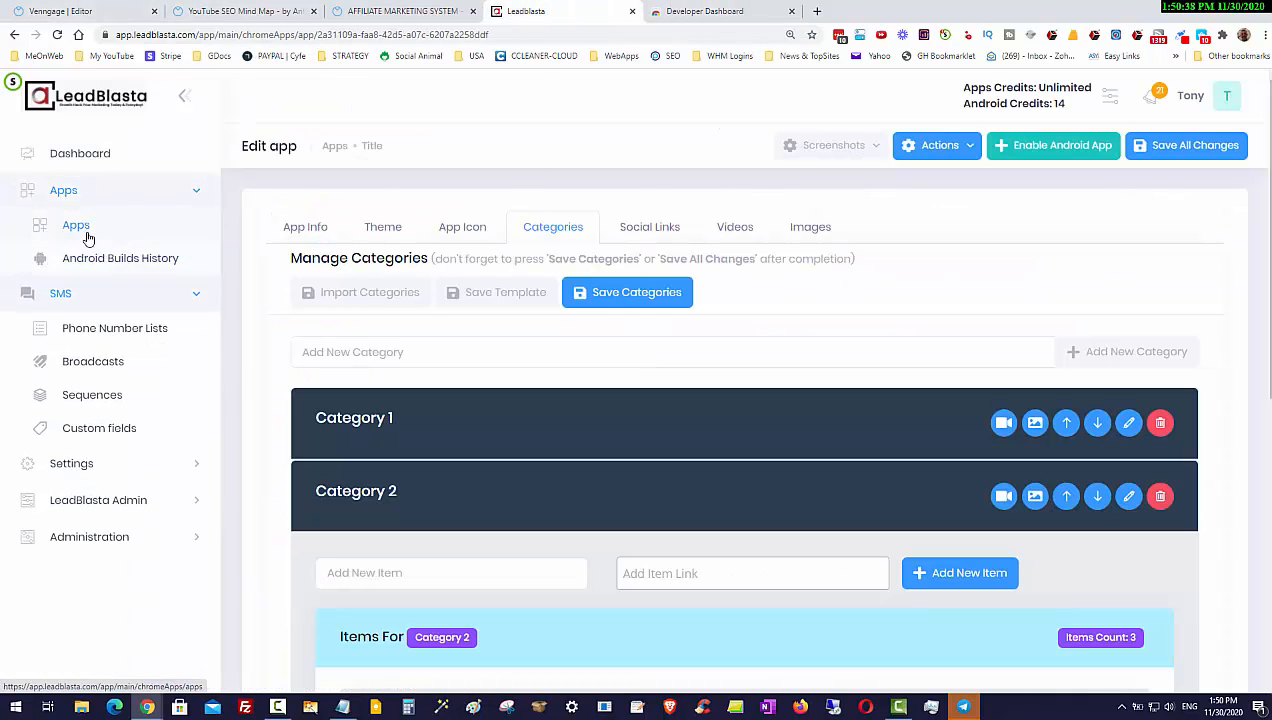
left_click(82, 232)
scroll(730, 438, "down", 7)
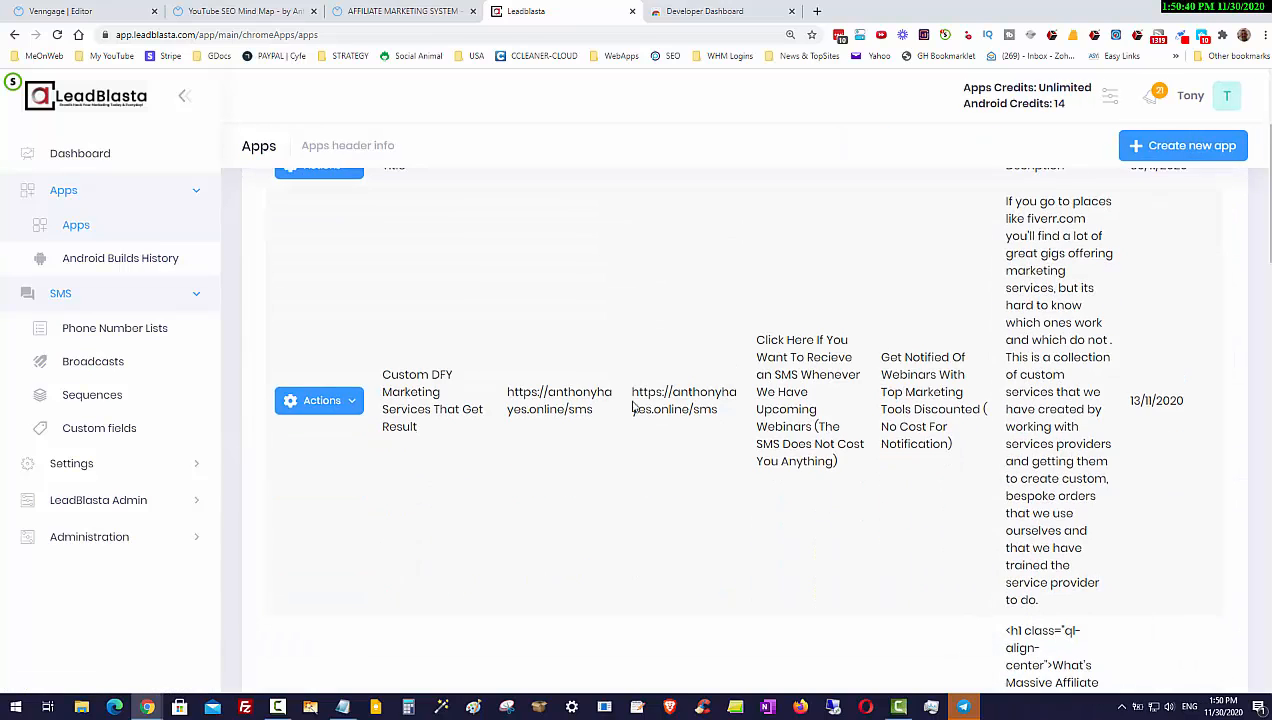
scroll(369, 384, "down", 1)
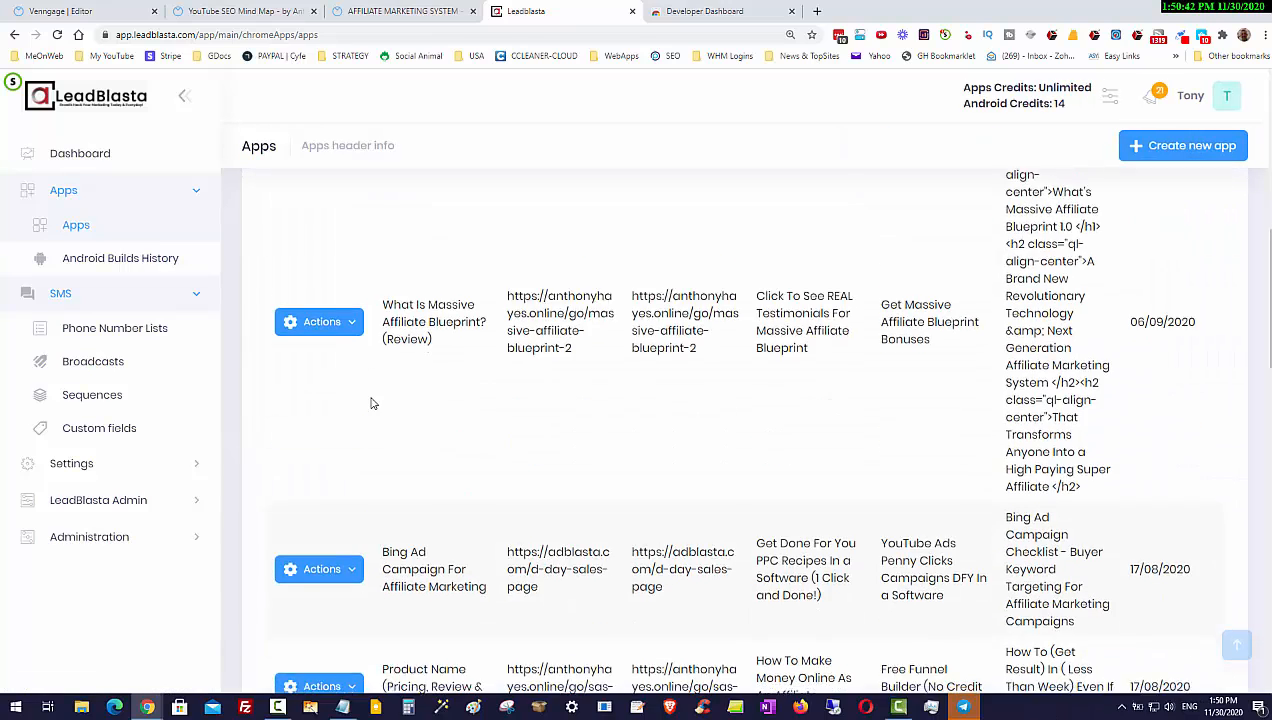
left_click(350, 446)
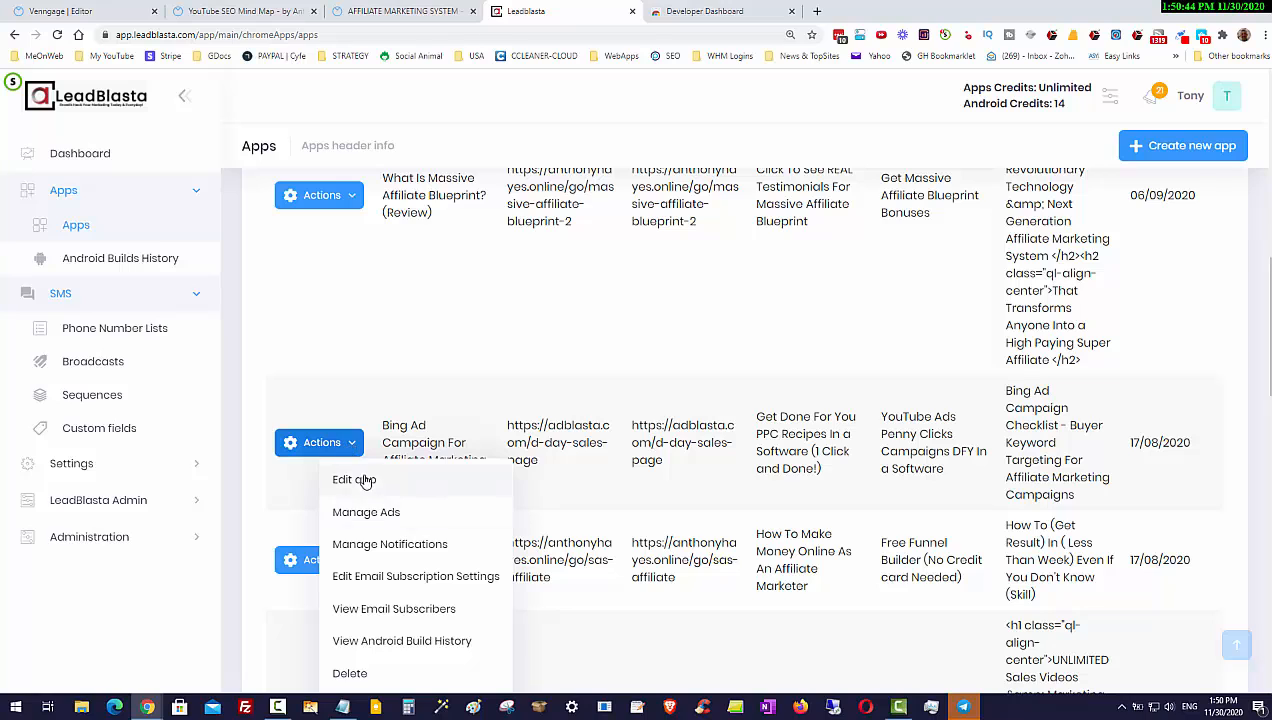
left_click(362, 480)
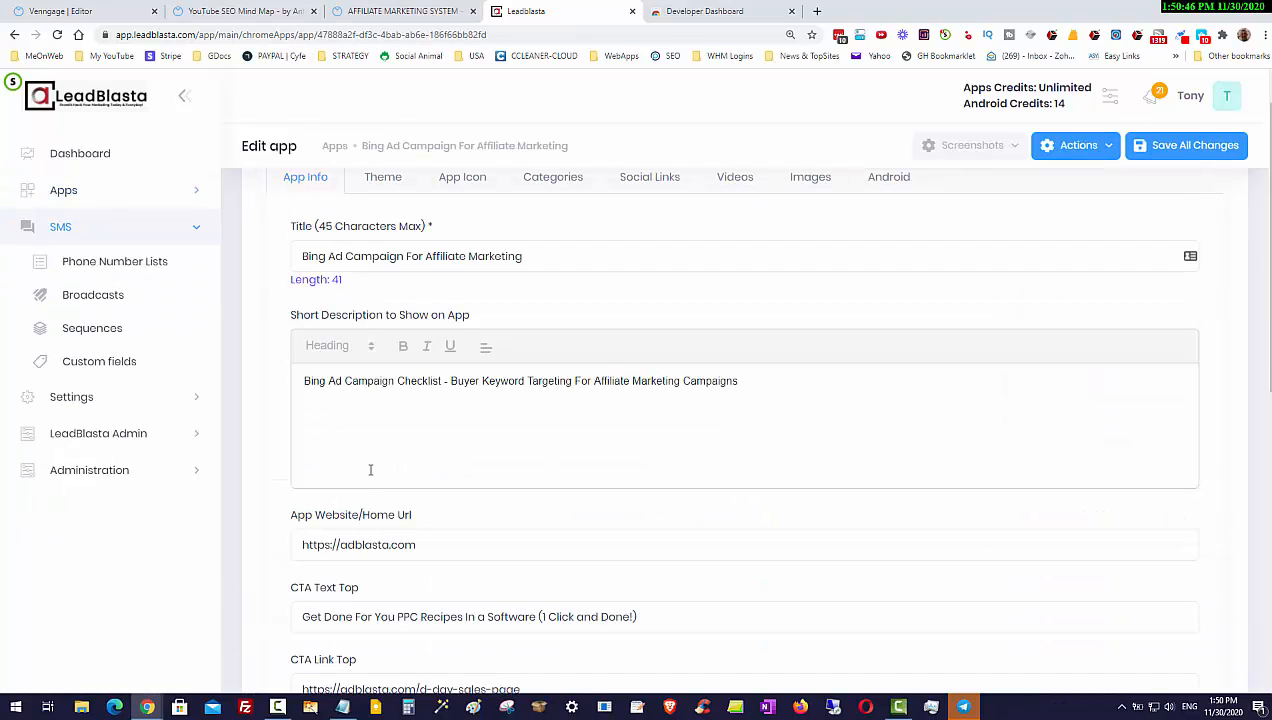
Step: Review the app's Actions menu and its Default theme settings
scroll(720, 260, "up", 1)
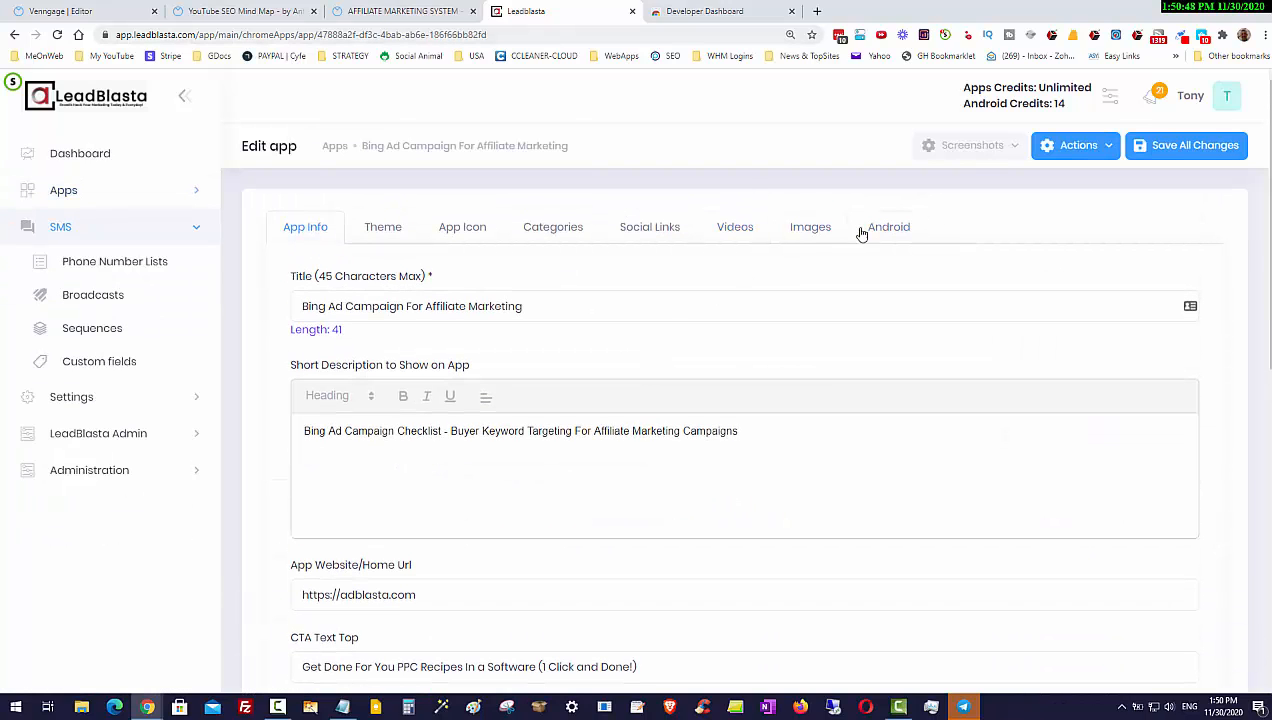
left_click(1080, 148)
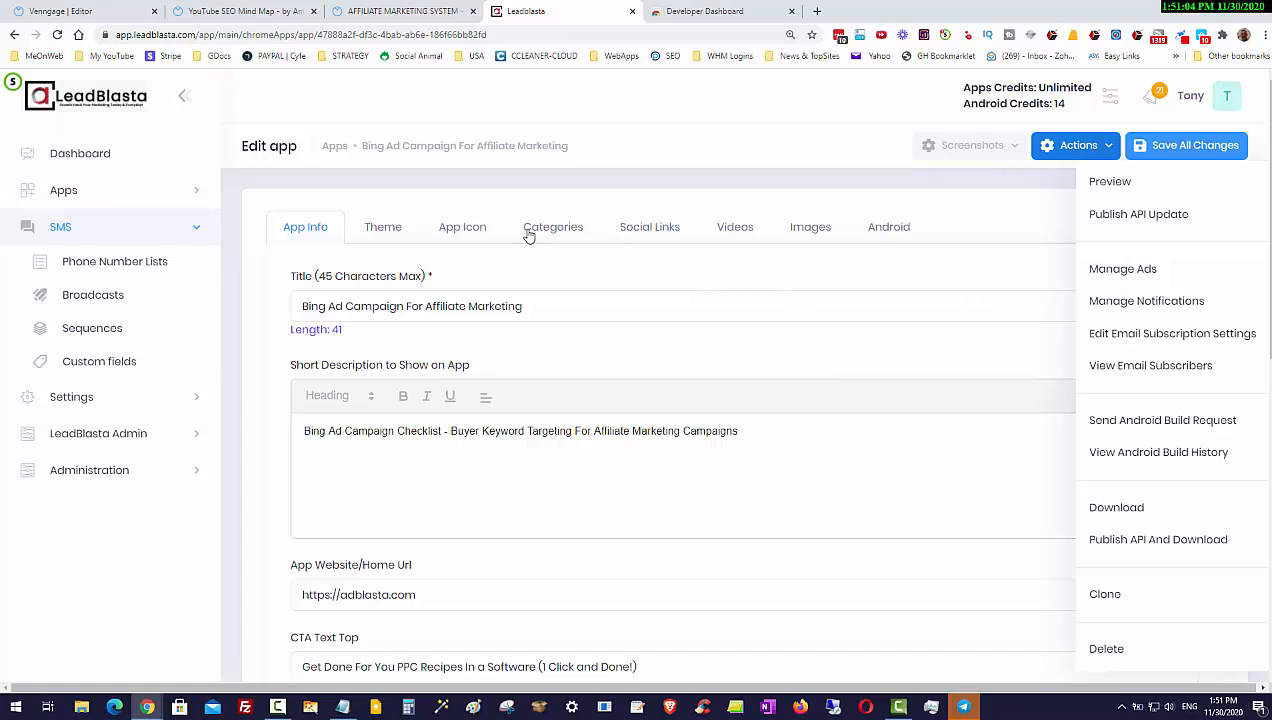
left_click(390, 234)
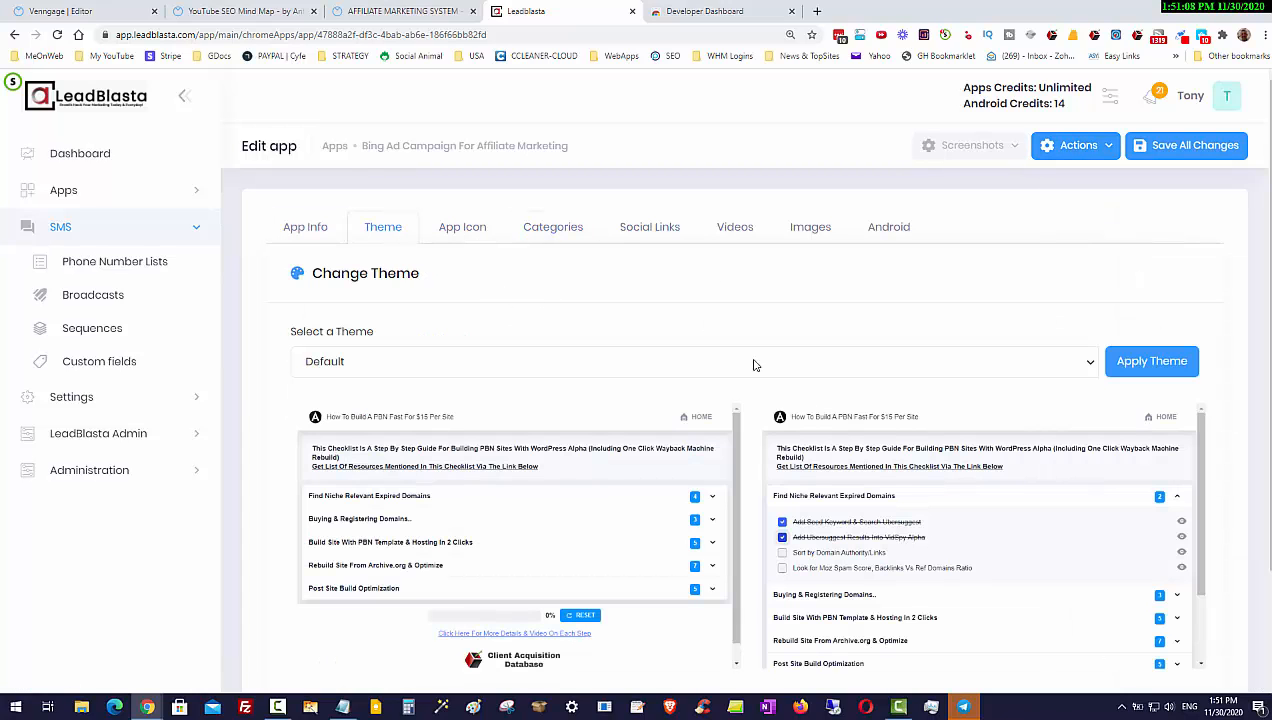
left_click(1080, 152)
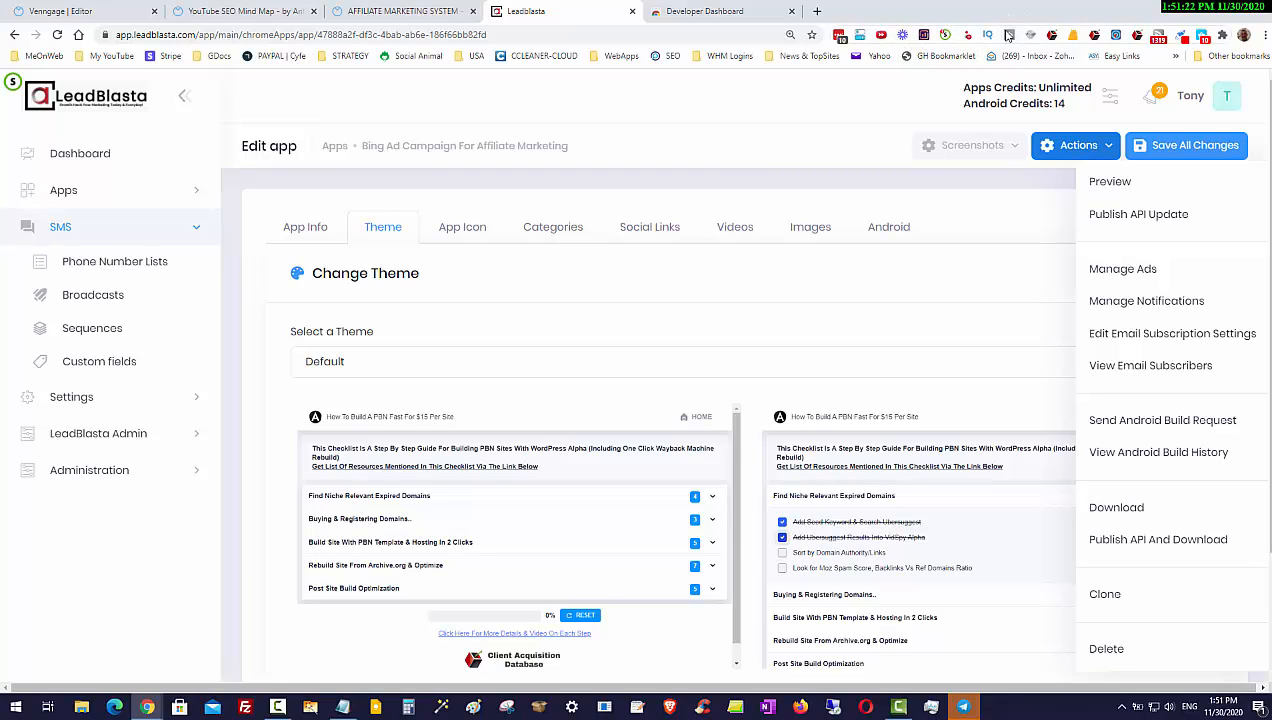
left_click(82, 200)
Step: Search the apps for 'youtube' and open the YouTube SEO Checklist app for editing
left_click(82, 230)
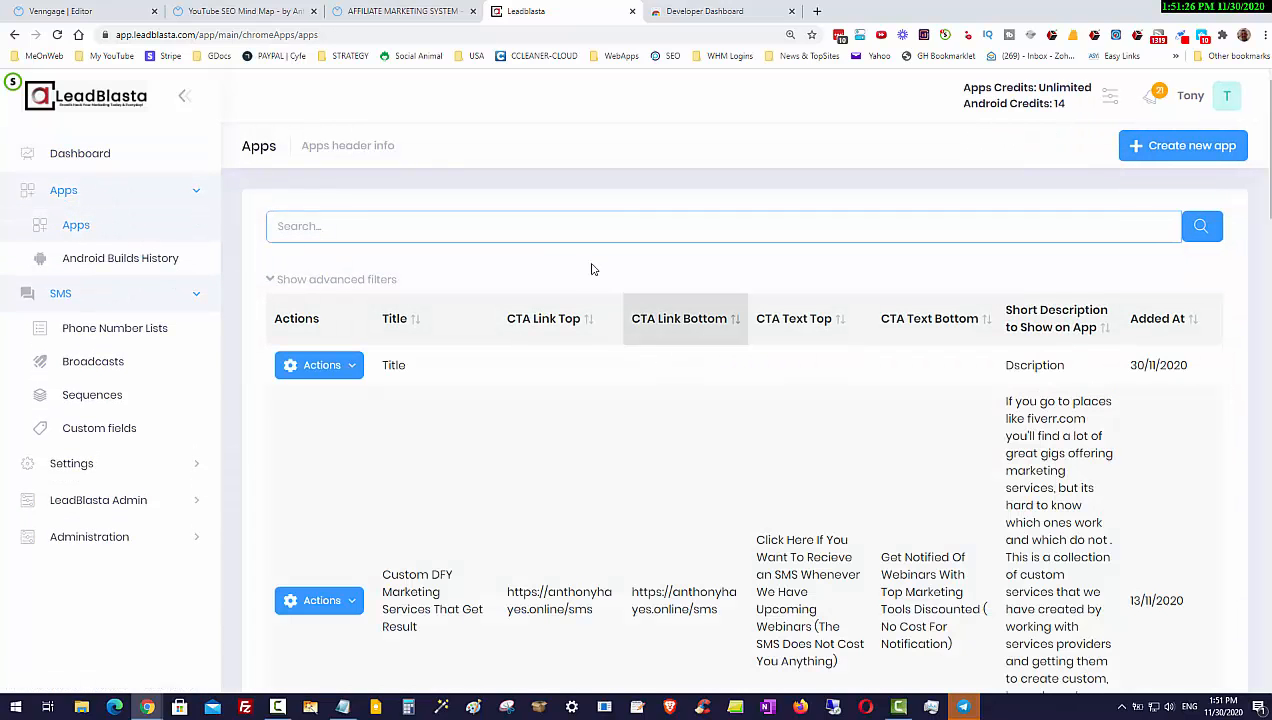
type("youtubo")
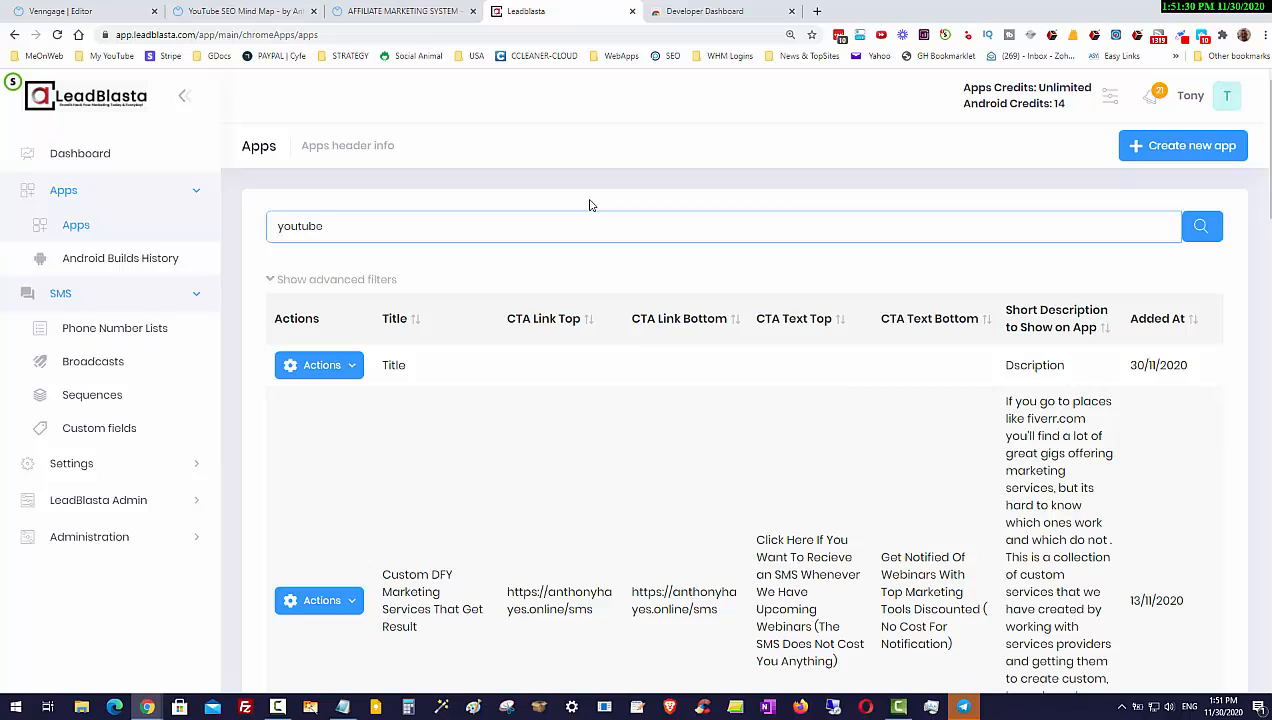
key("BackSpace")
type("e")
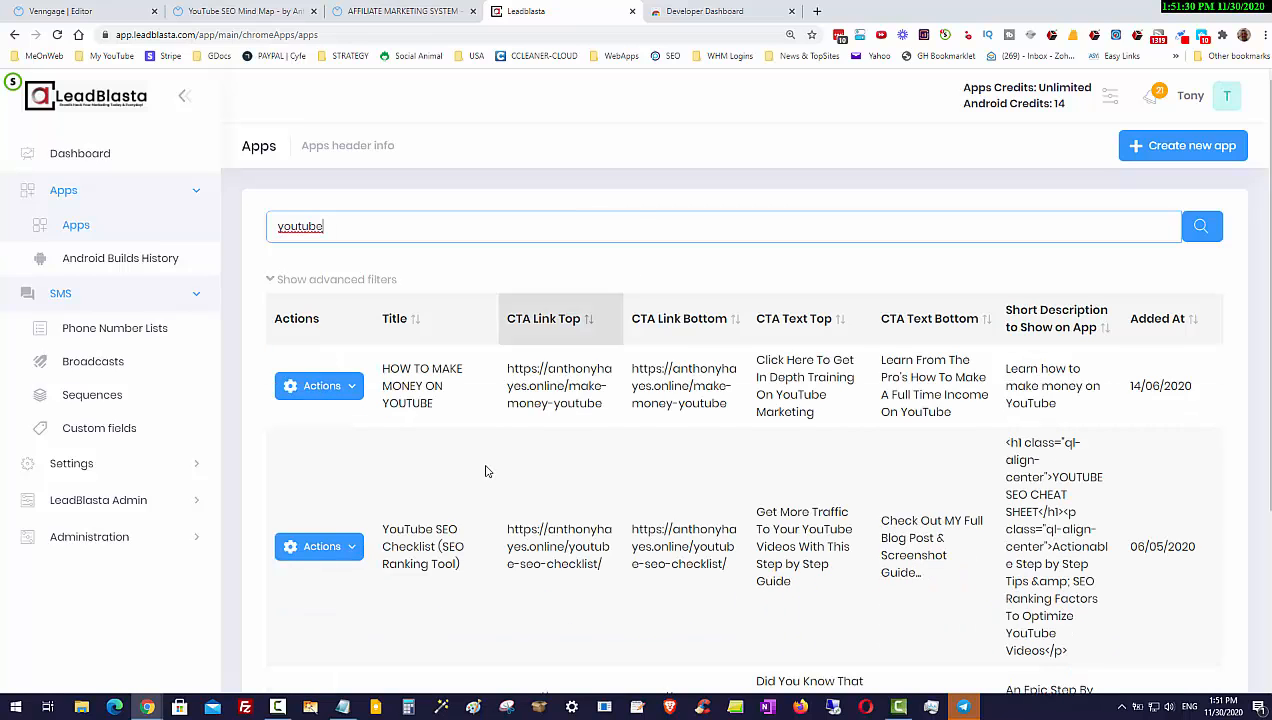
scroll(487, 468, "down", 2)
left_click(355, 414)
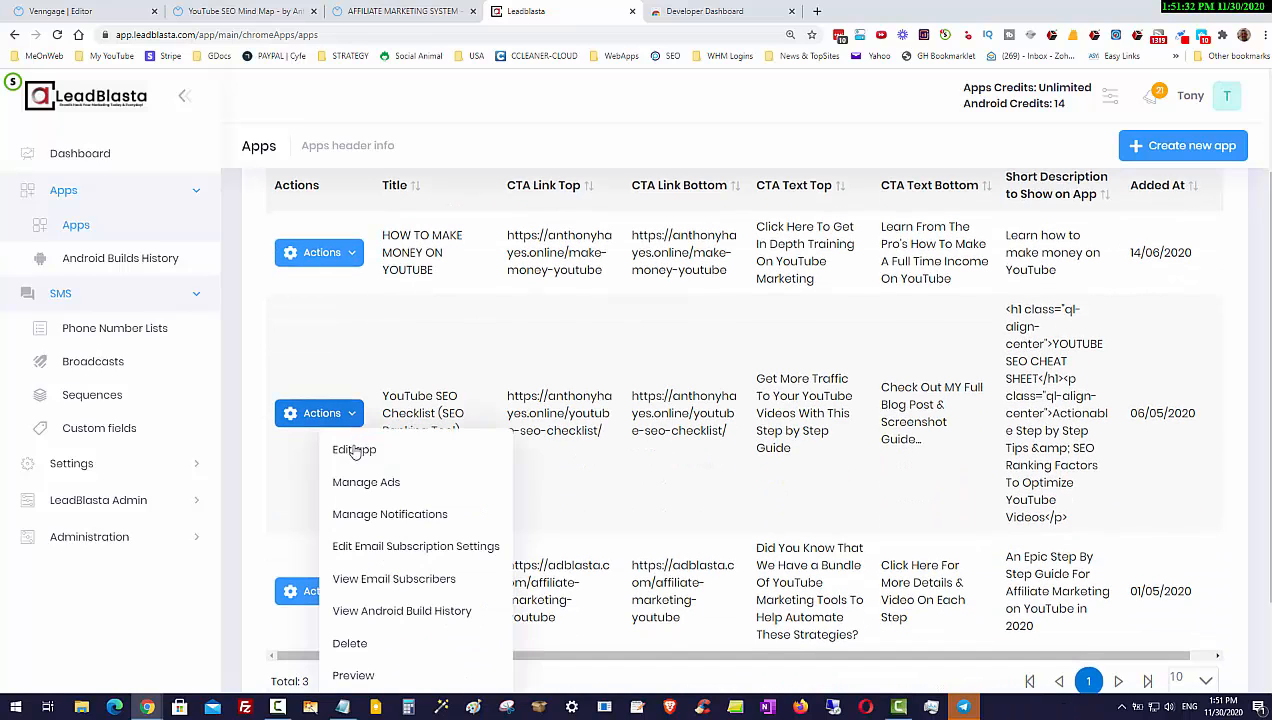
left_click(360, 455)
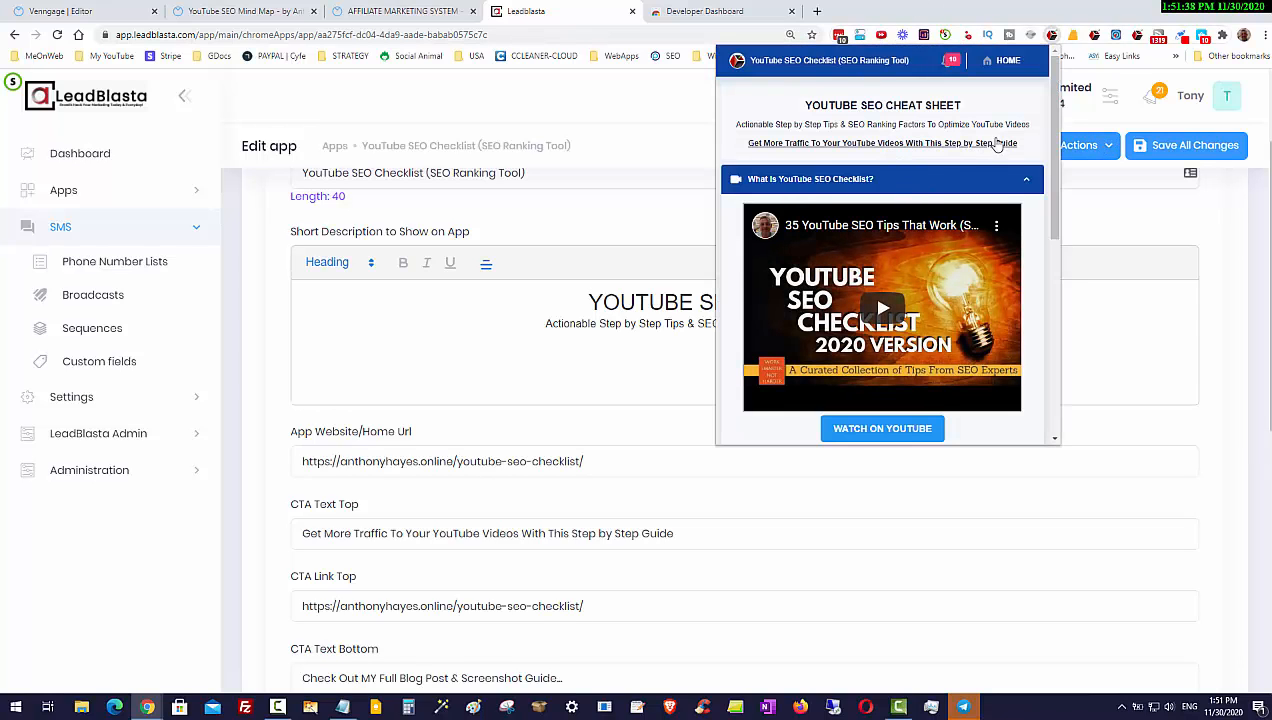
Step: Apply the Cyan (Light) theme to the app
scroll(540, 273, "up", 2)
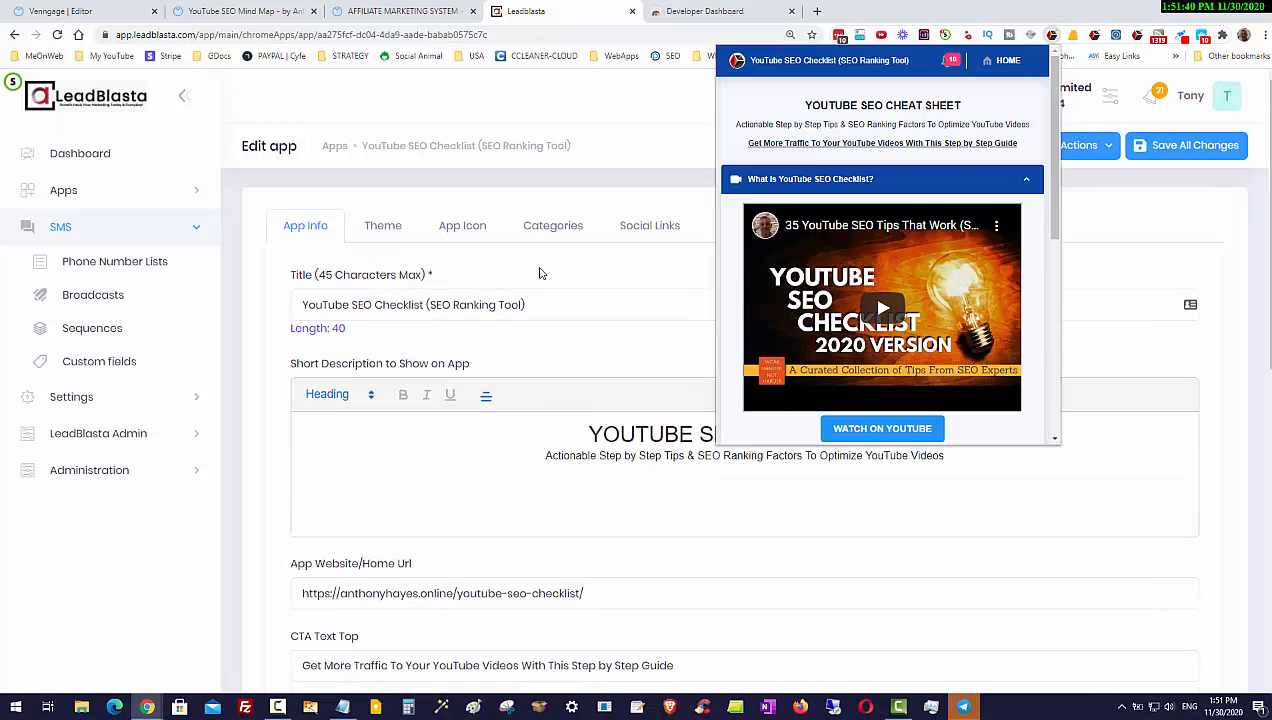
left_click(388, 230)
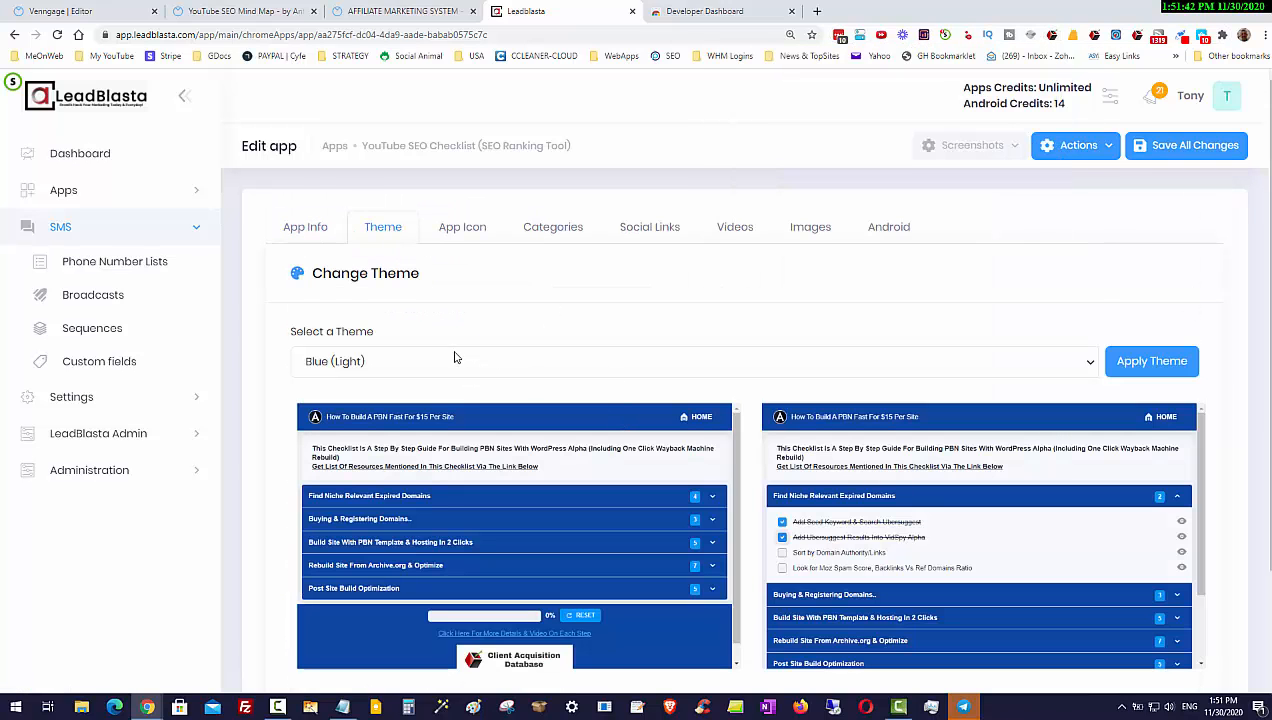
left_click(454, 358)
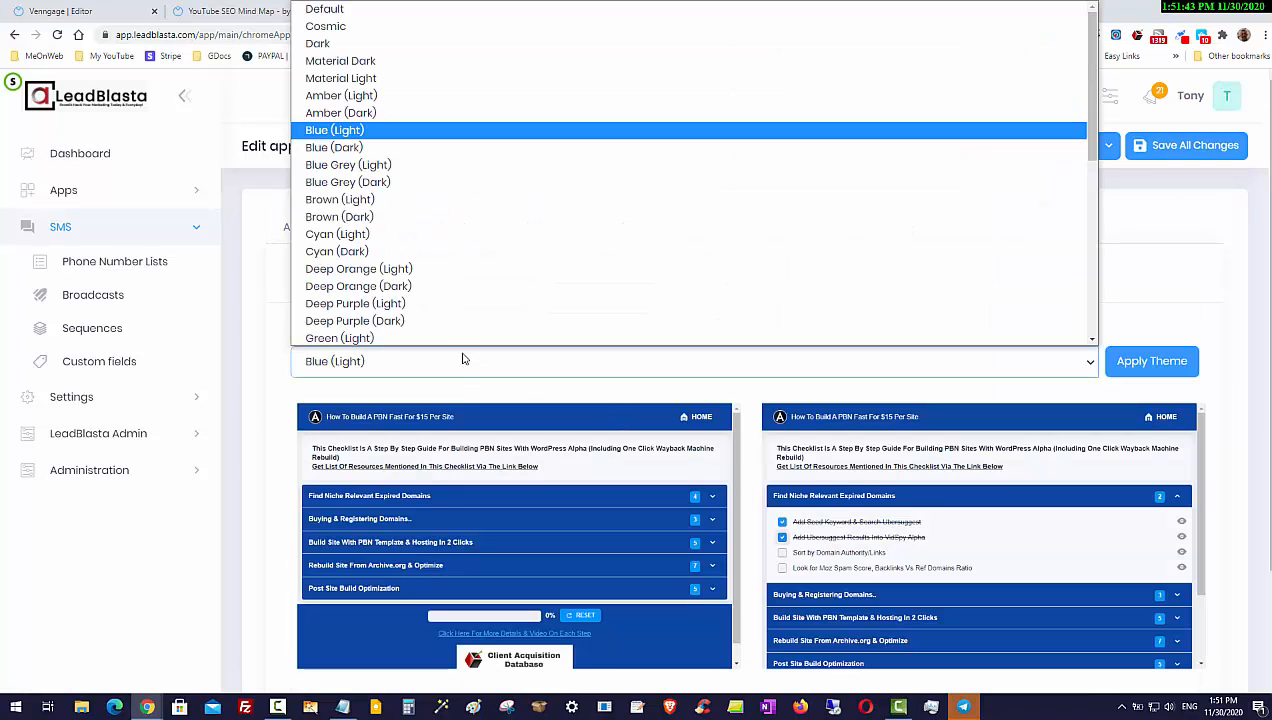
left_click(472, 240)
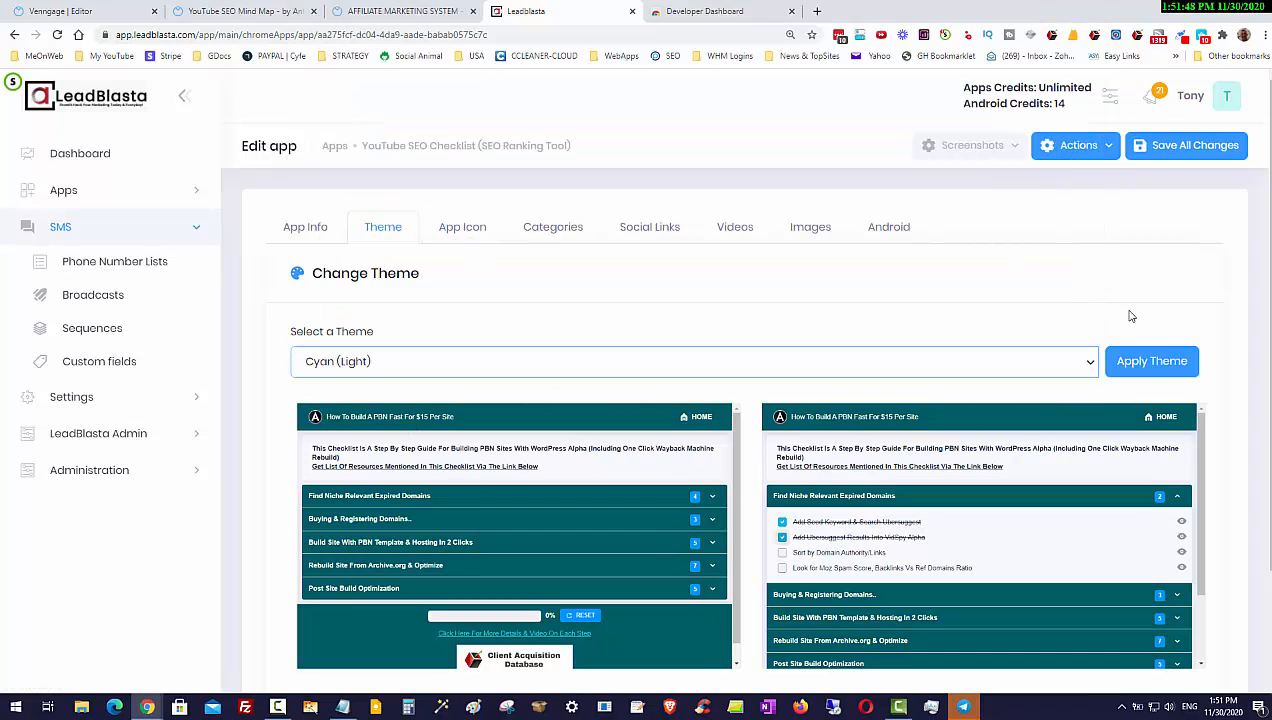
left_click(1160, 361)
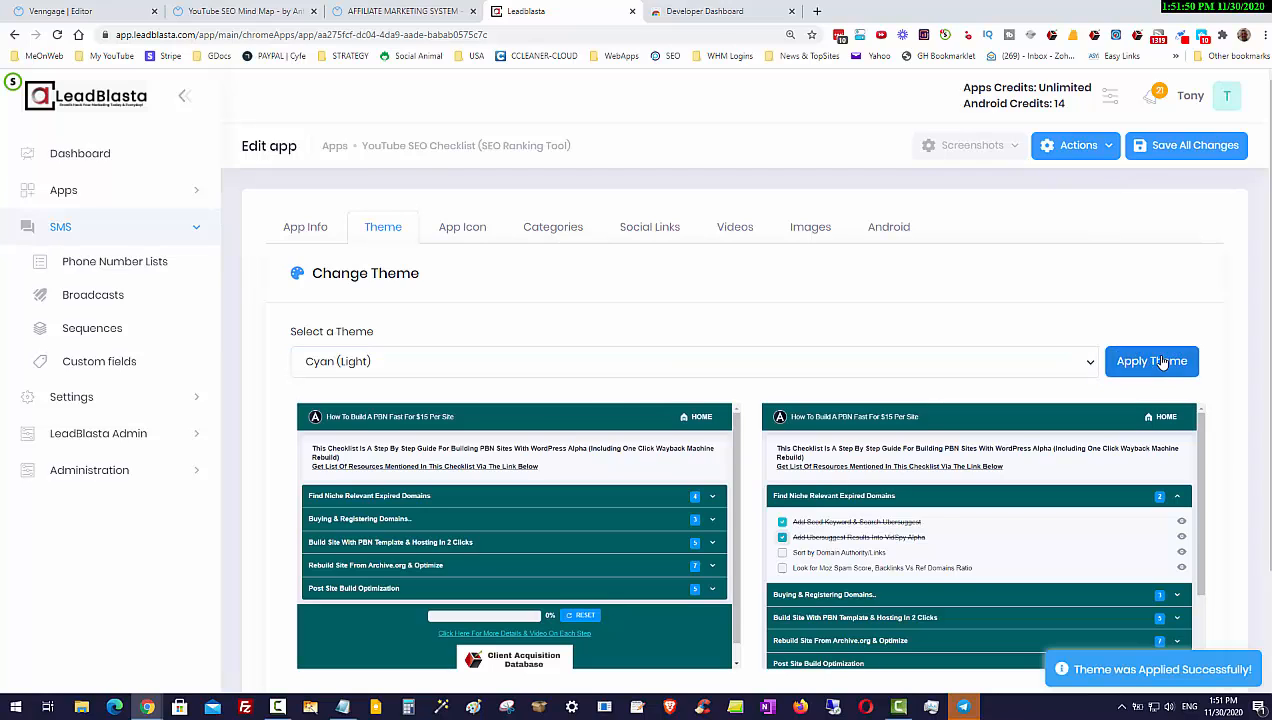
Step: Publish the API update and check the new colours in the extension popup
left_click(1100, 148)
left_click(1110, 216)
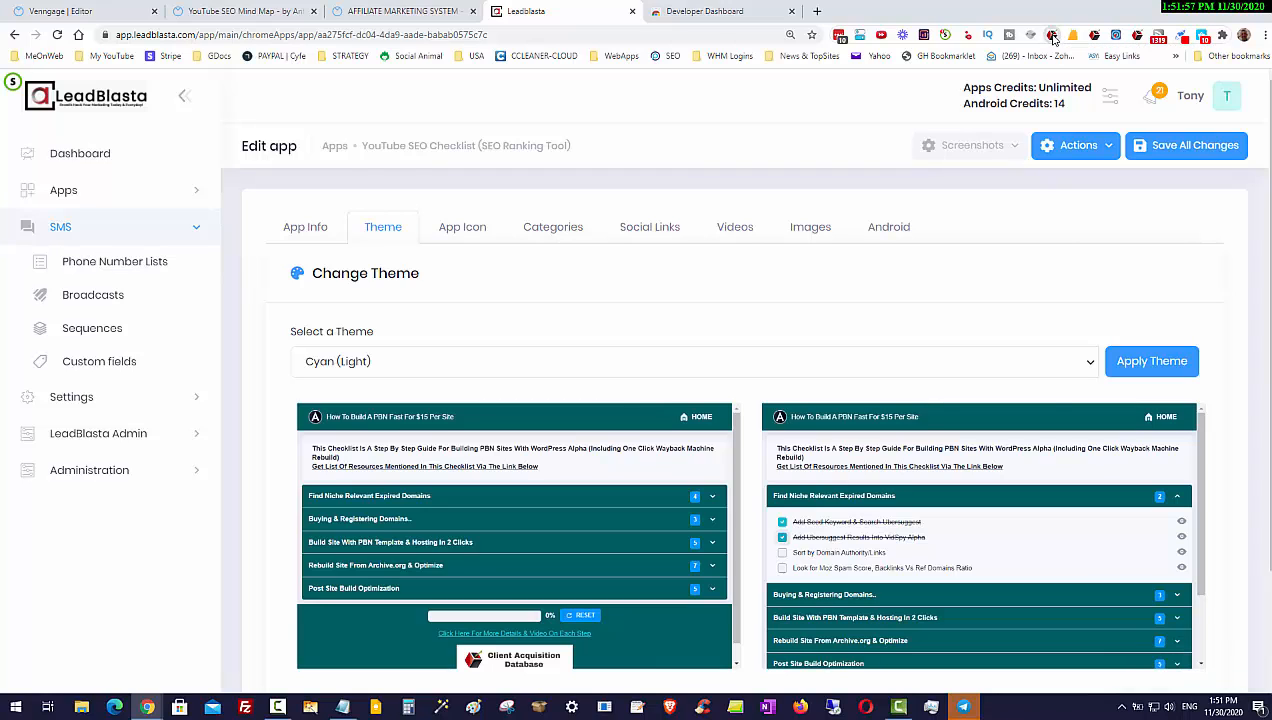
left_click(1052, 36)
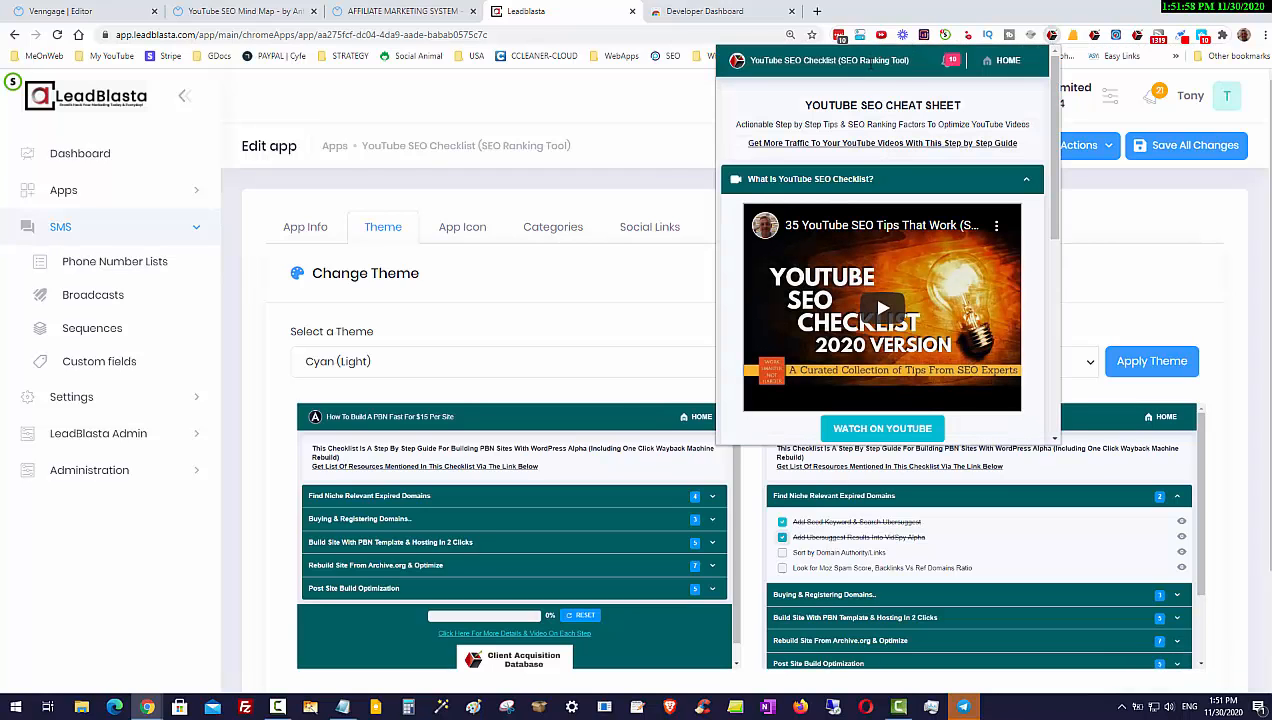
scroll(987, 264, "down", 3)
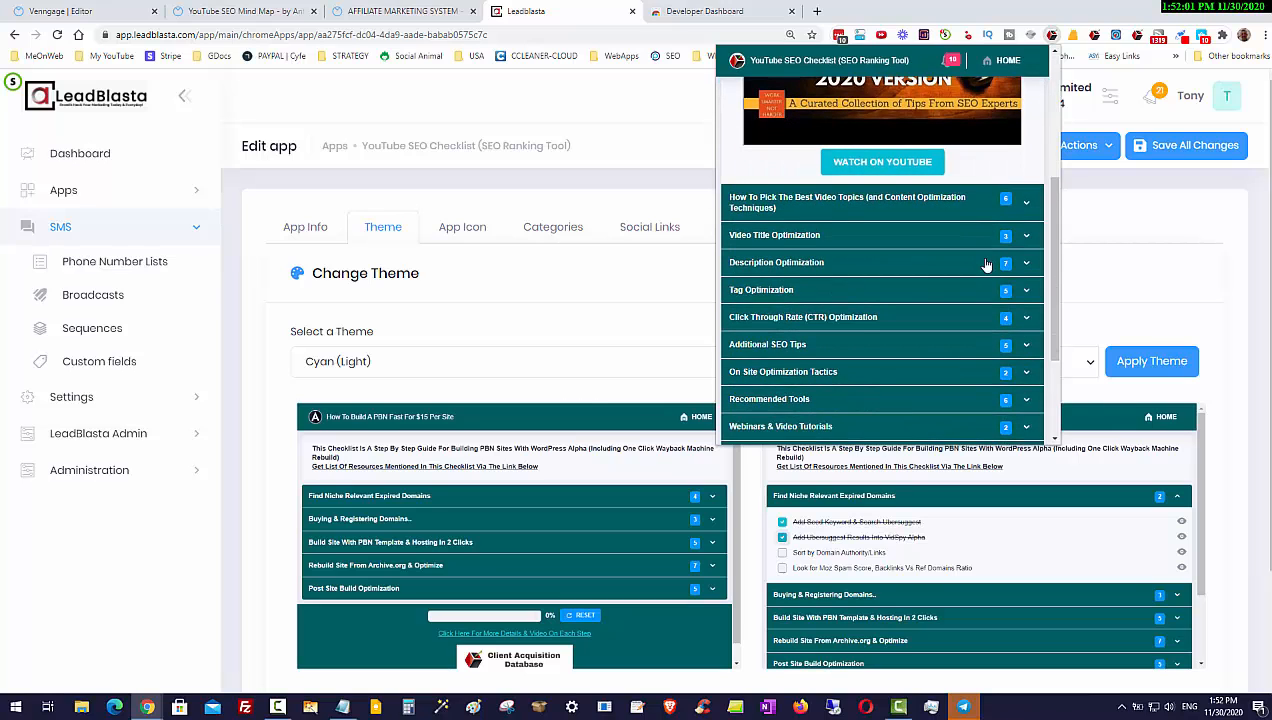
scroll(987, 264, "up", 5)
left_click(1160, 284)
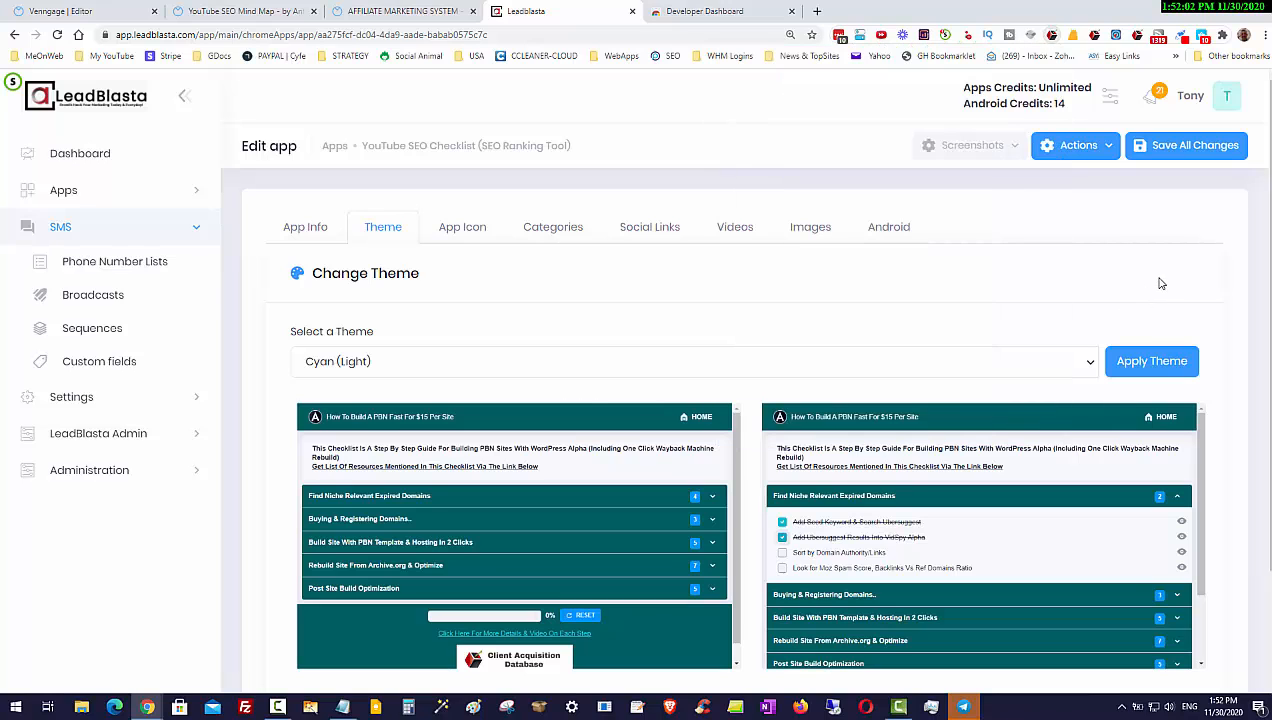
scroll(1080, 415, "down", 2)
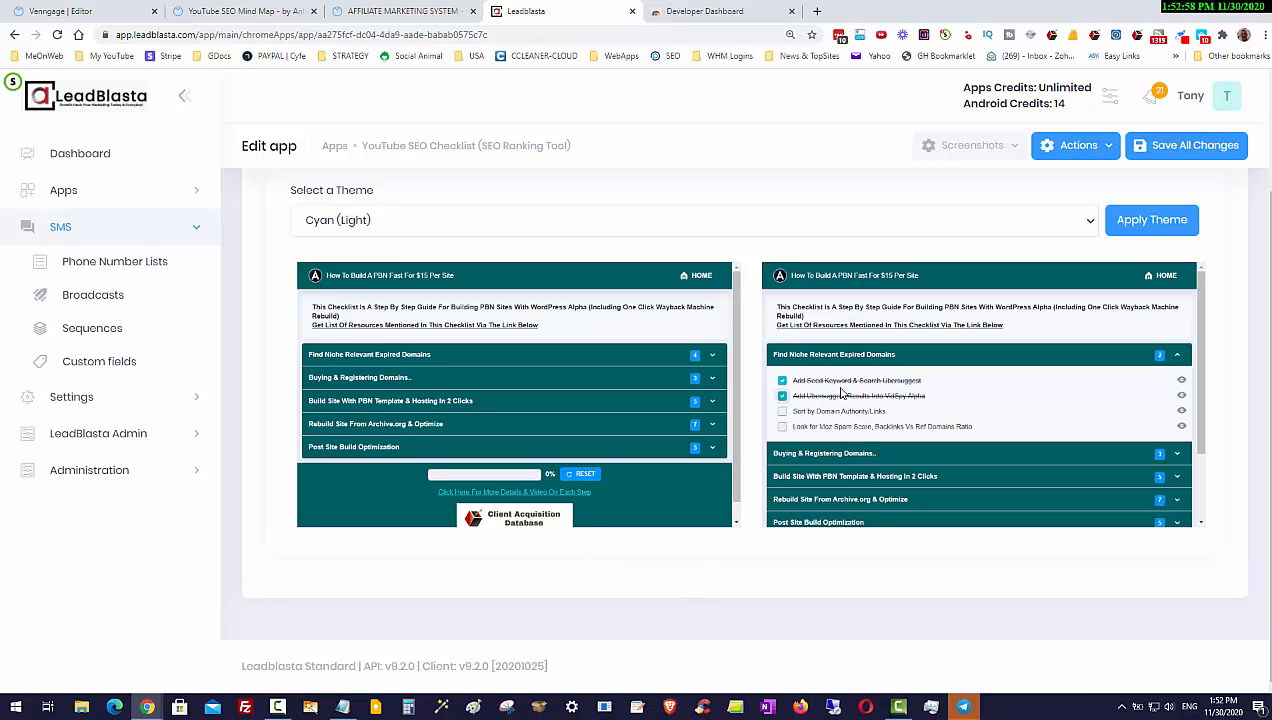
scroll(856, 432, "up", 2)
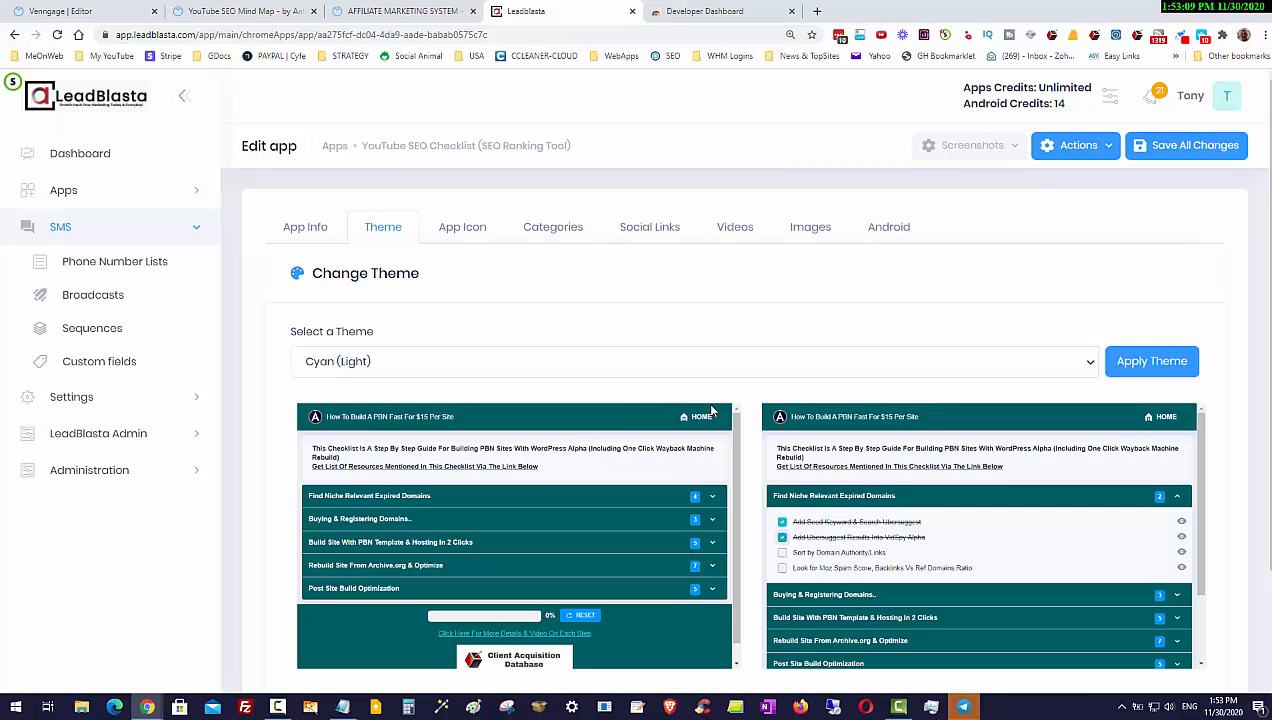
left_click(705, 11)
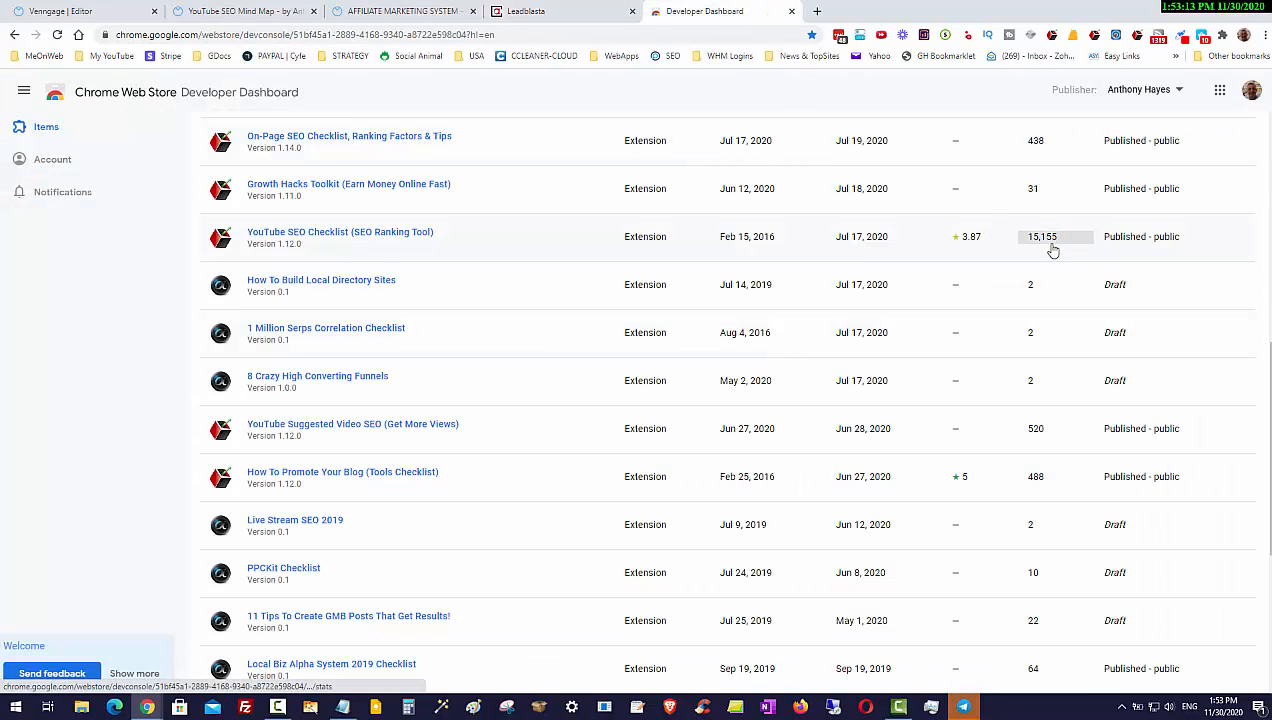
left_click(551, 17)
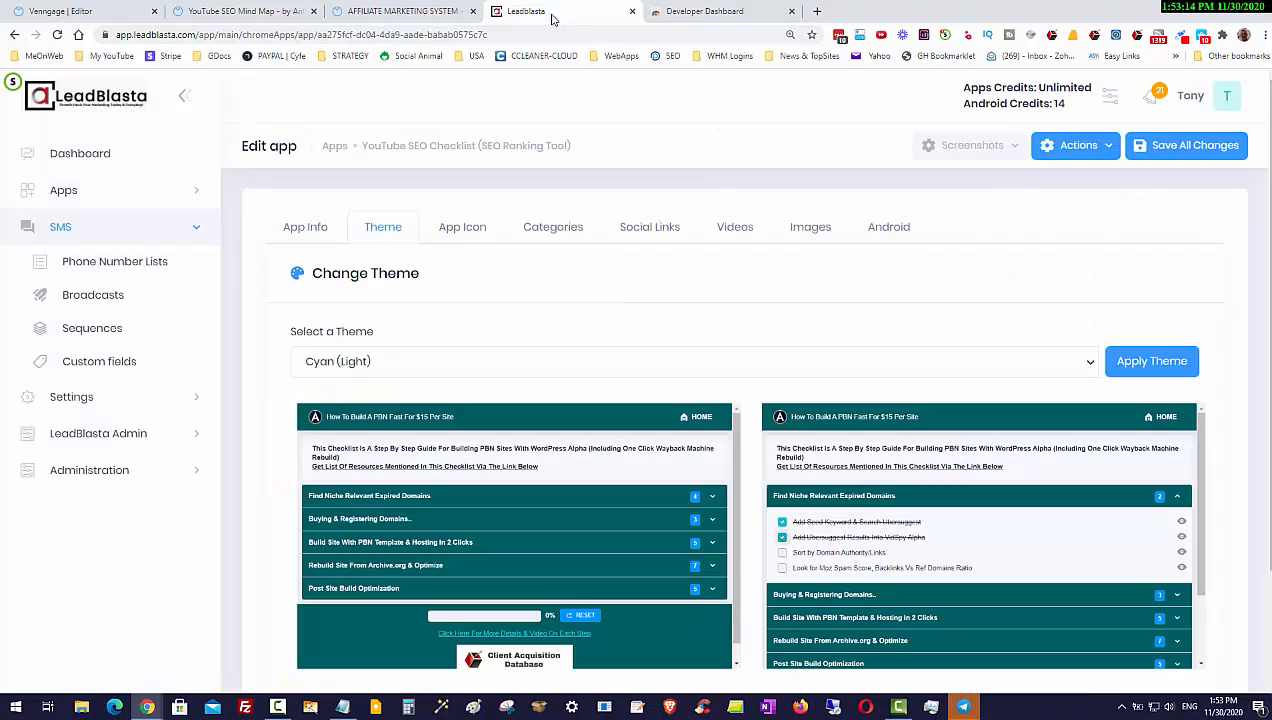
scroll(773, 346, "down", 1)
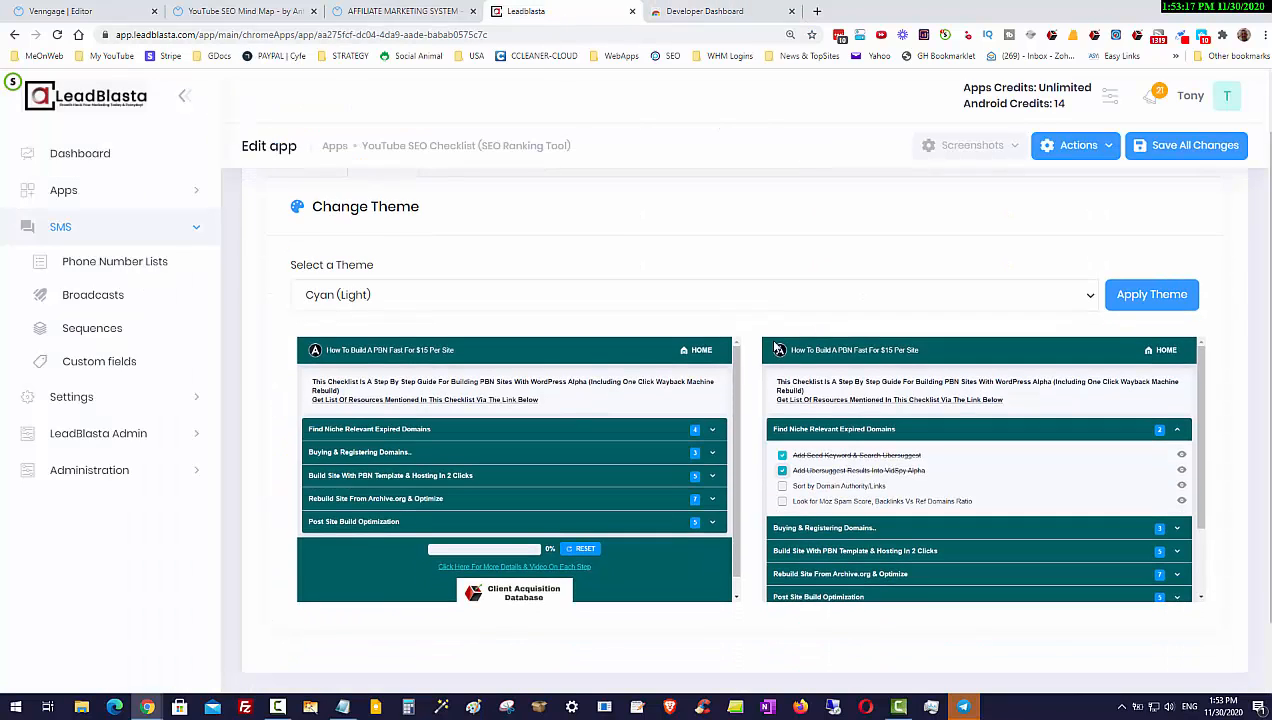
scroll(773, 346, "up", 1)
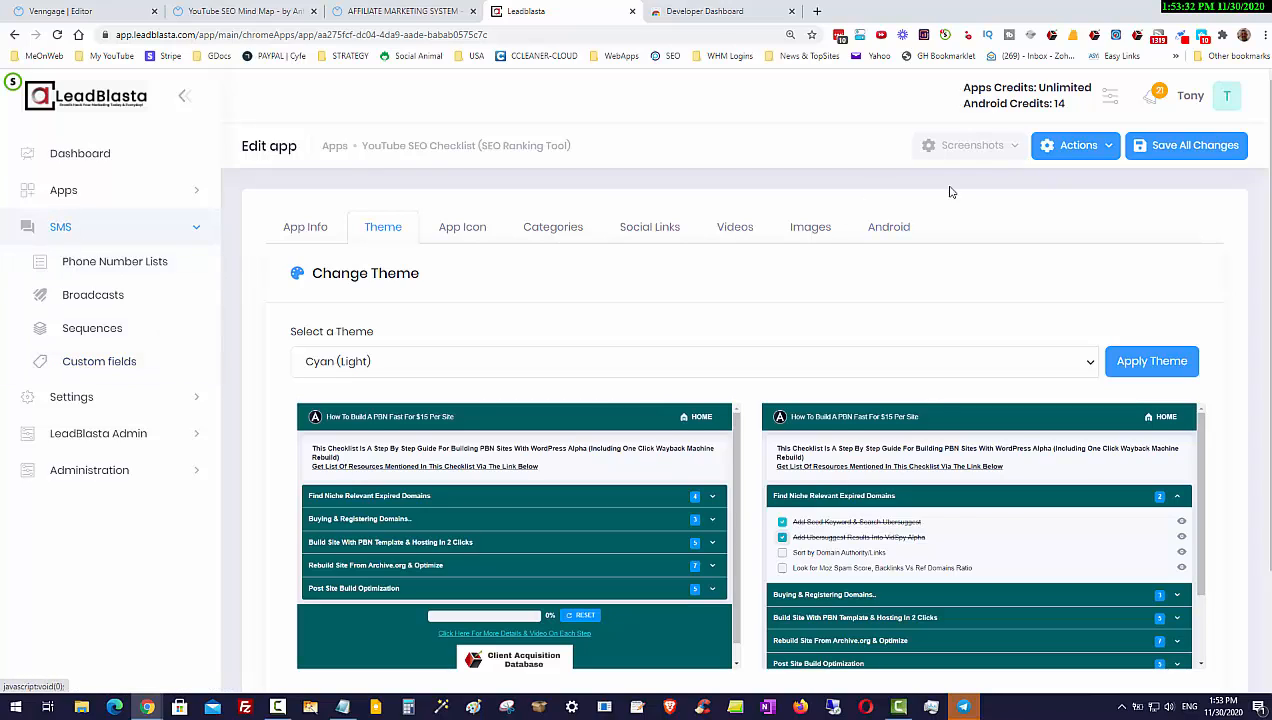
Step: In the email subscription settings, show the Phone Number field using the SEO phone list
left_click(1057, 145)
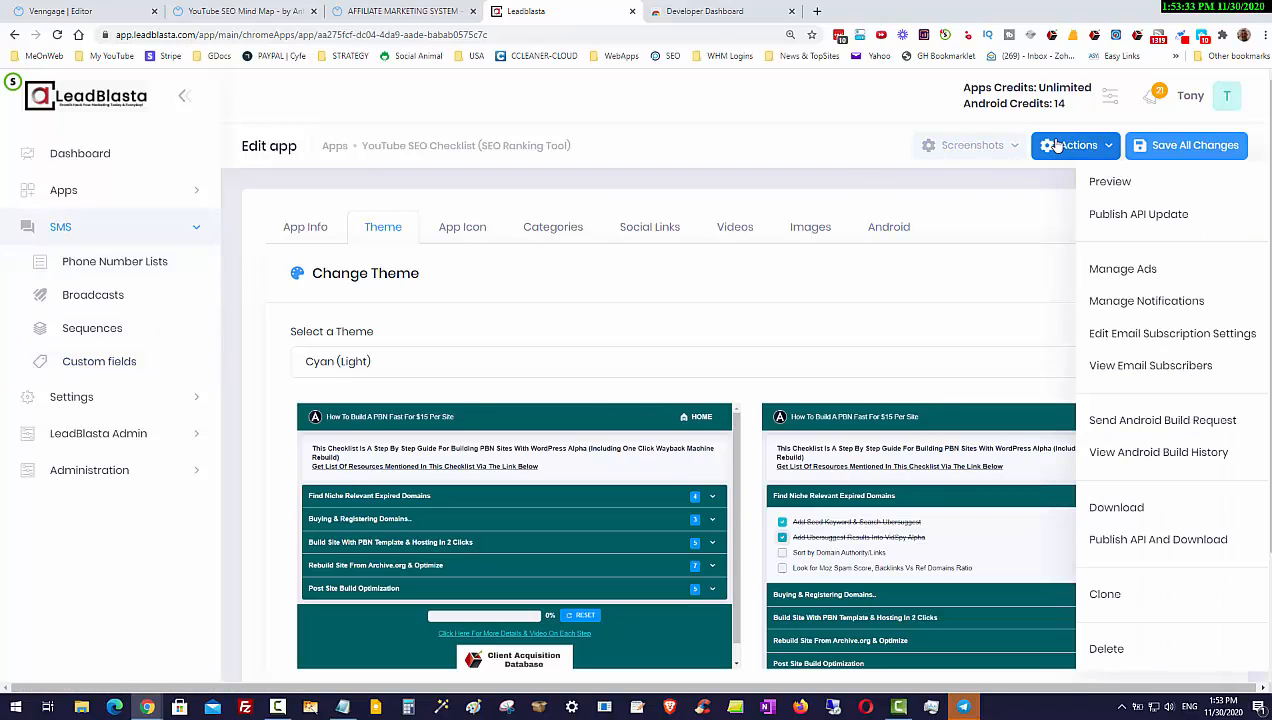
left_click(1140, 336)
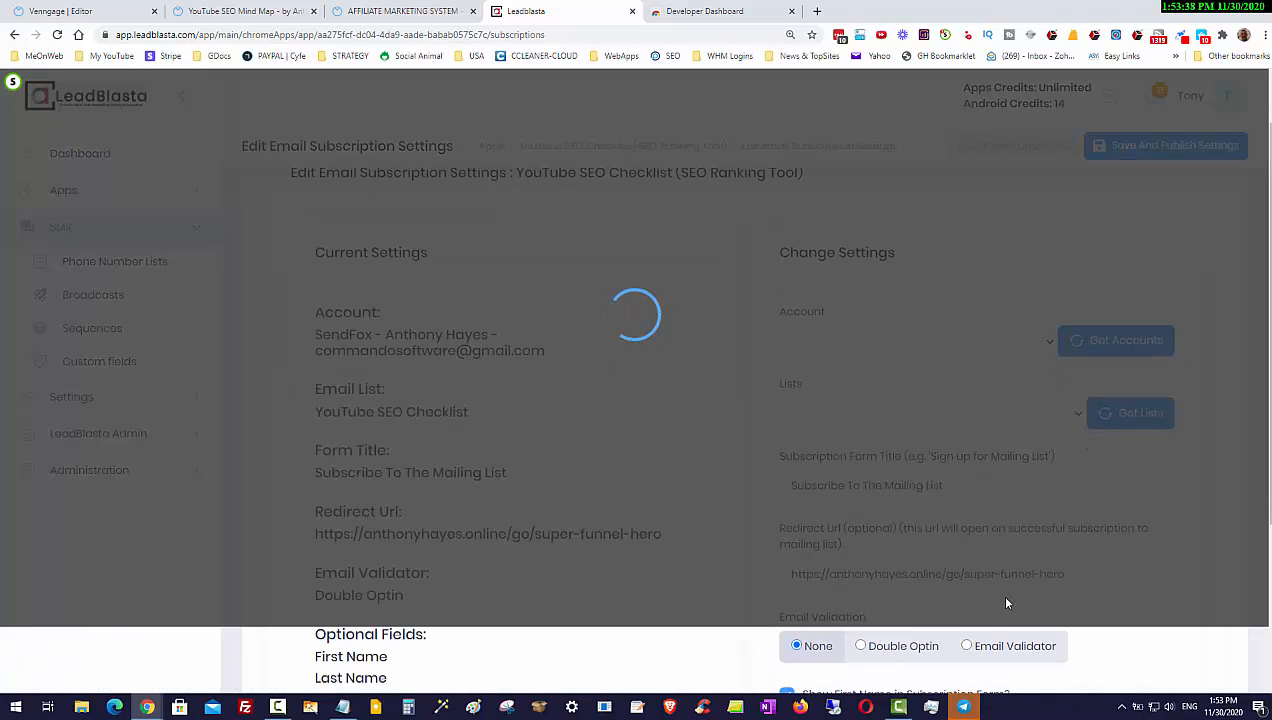
scroll(1007, 603, "down", 2)
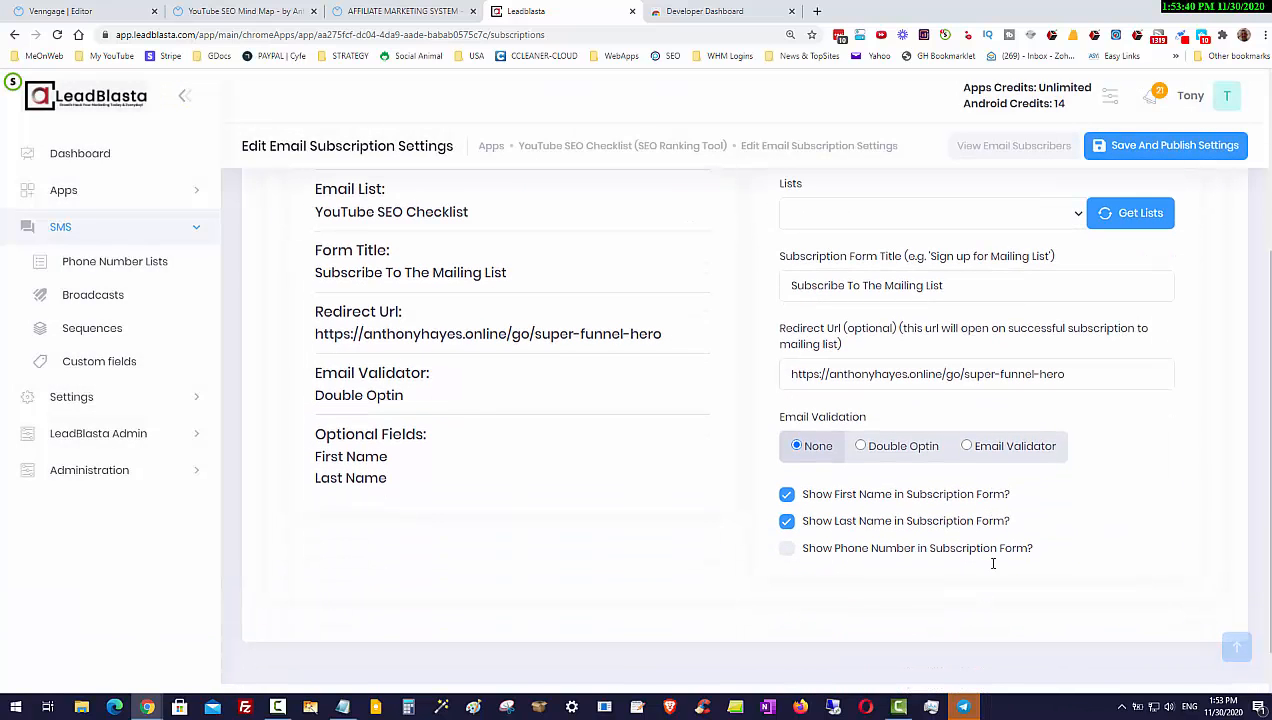
left_click(789, 551)
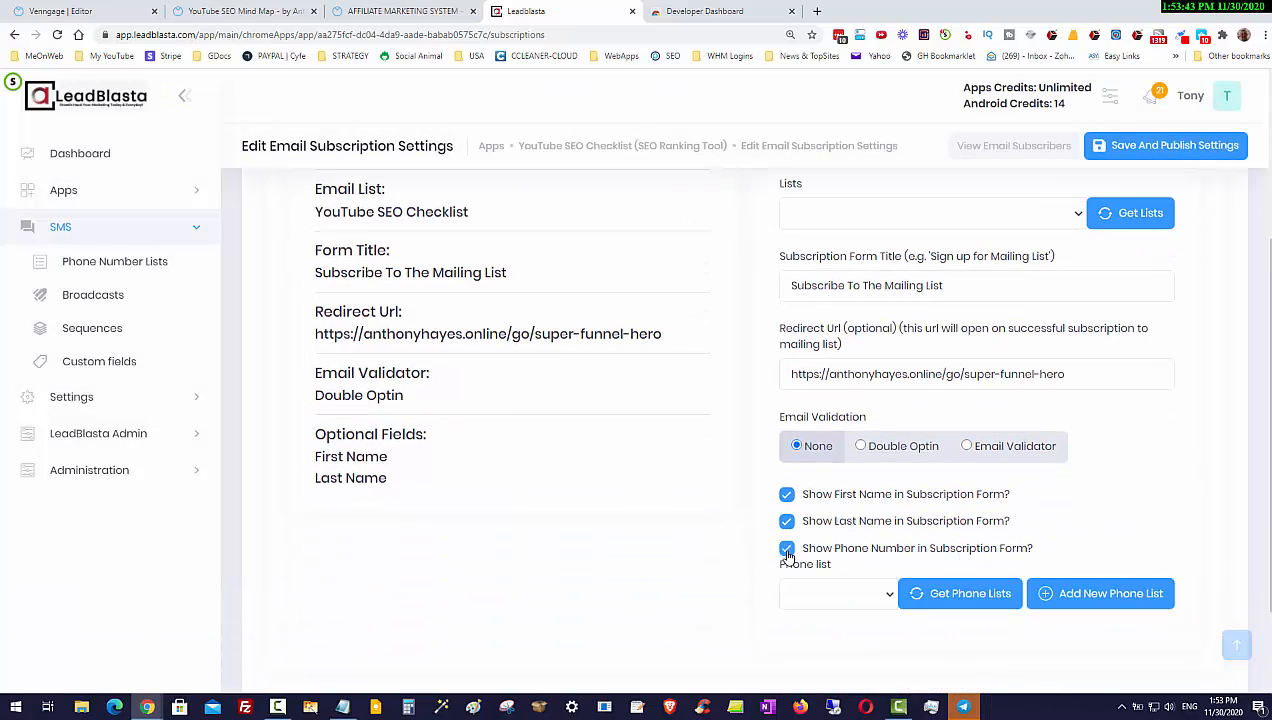
left_click(940, 604)
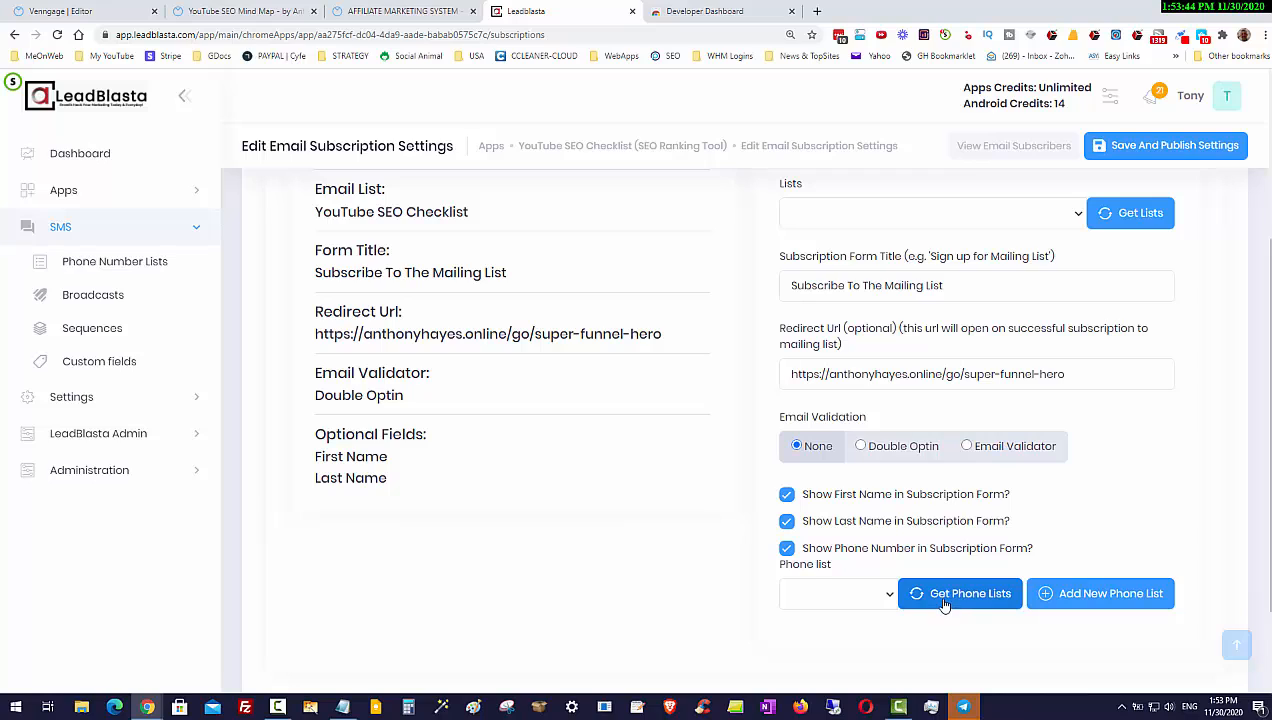
left_click(870, 596)
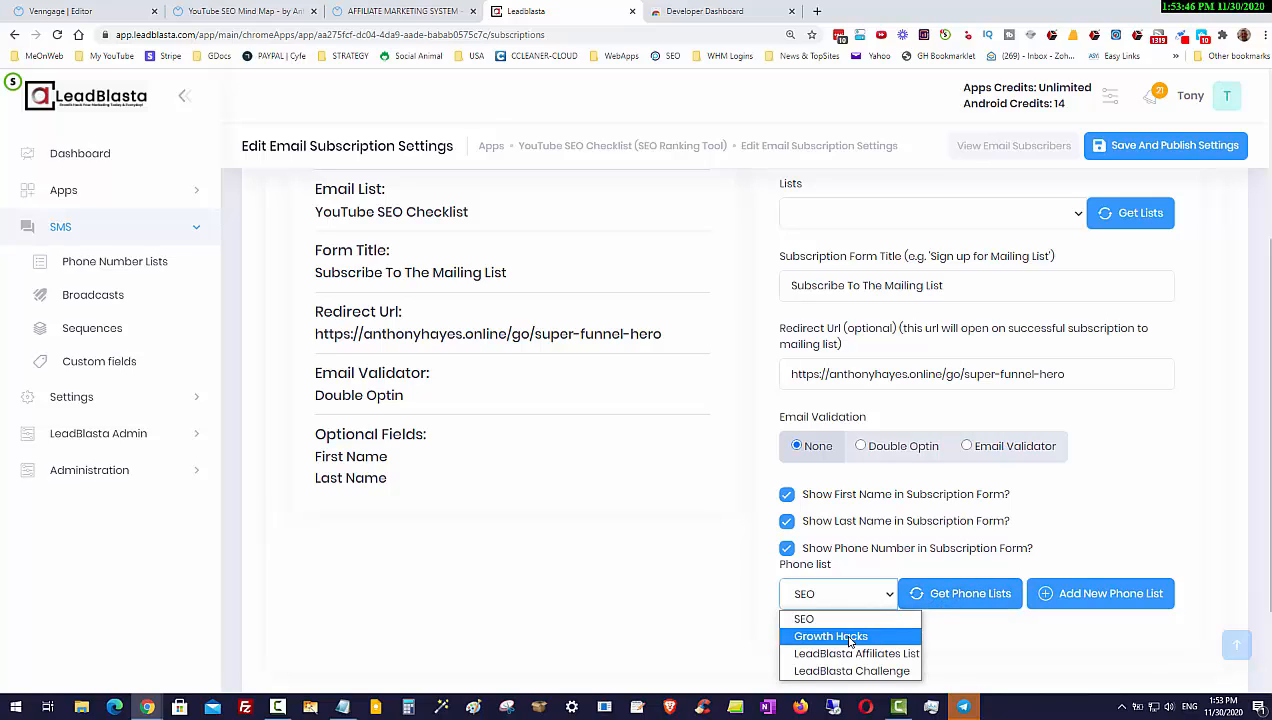
left_click(771, 622)
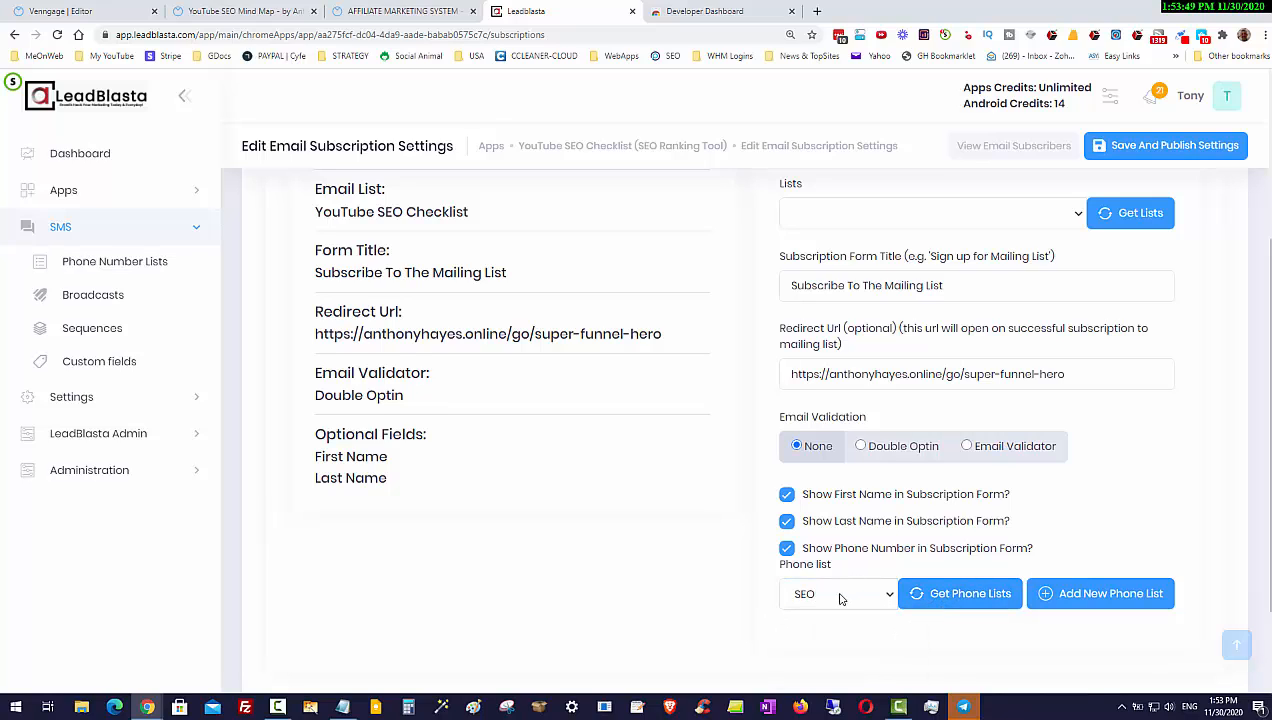
Step: Fetch the connected mailing accounts and review the Account list without choosing one
scroll(729, 551, "up", 1)
scroll(729, 551, "up", 2)
scroll(729, 551, "down", 1)
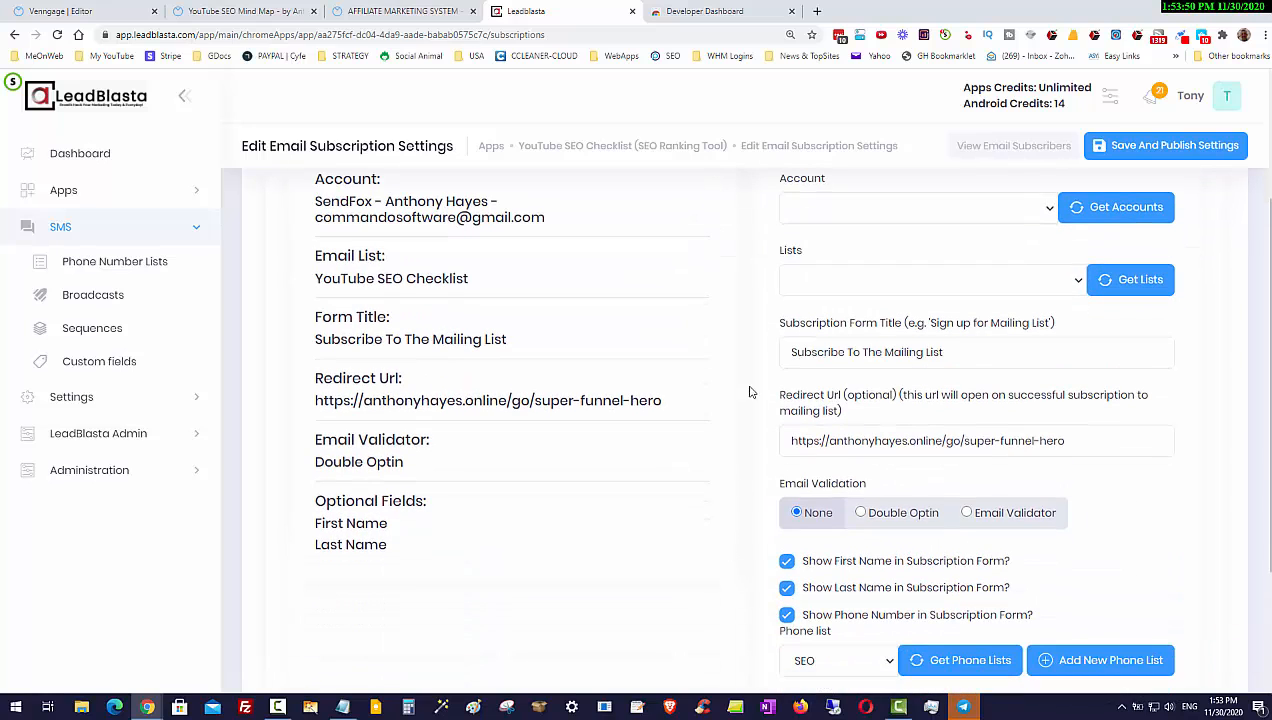
scroll(512, 325, "up", 1)
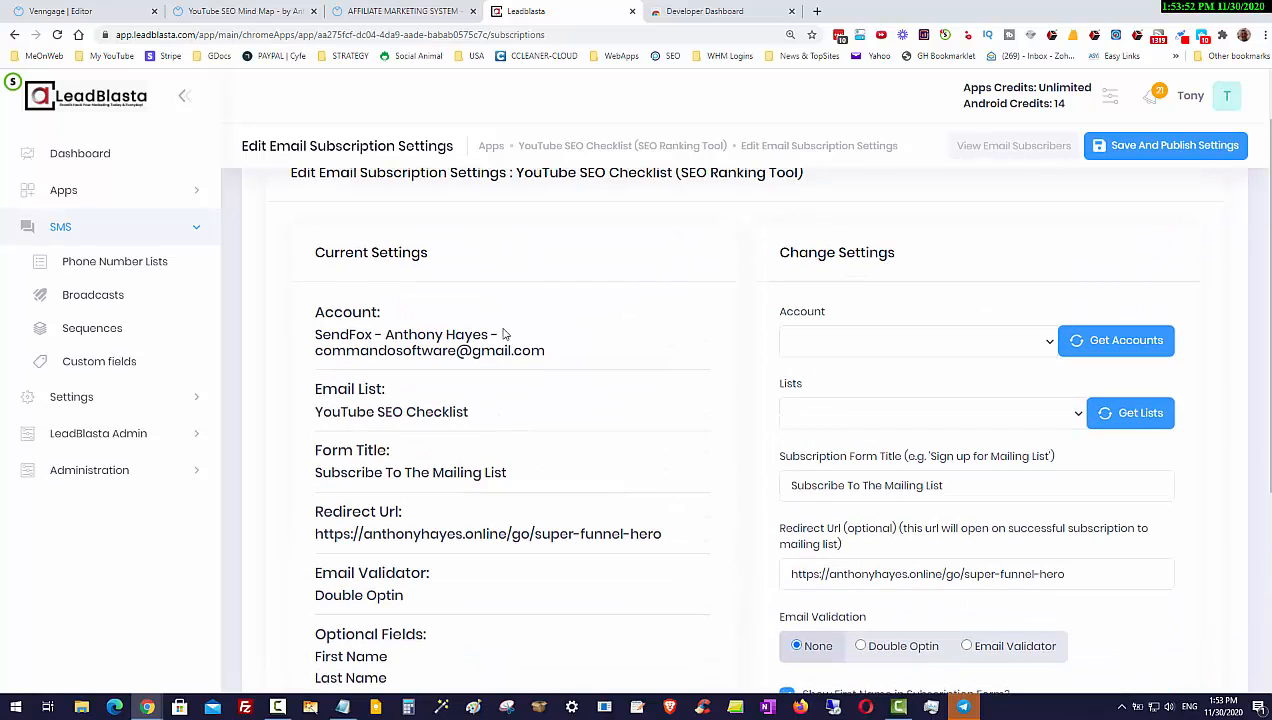
left_click(1050, 345)
left_click(1130, 342)
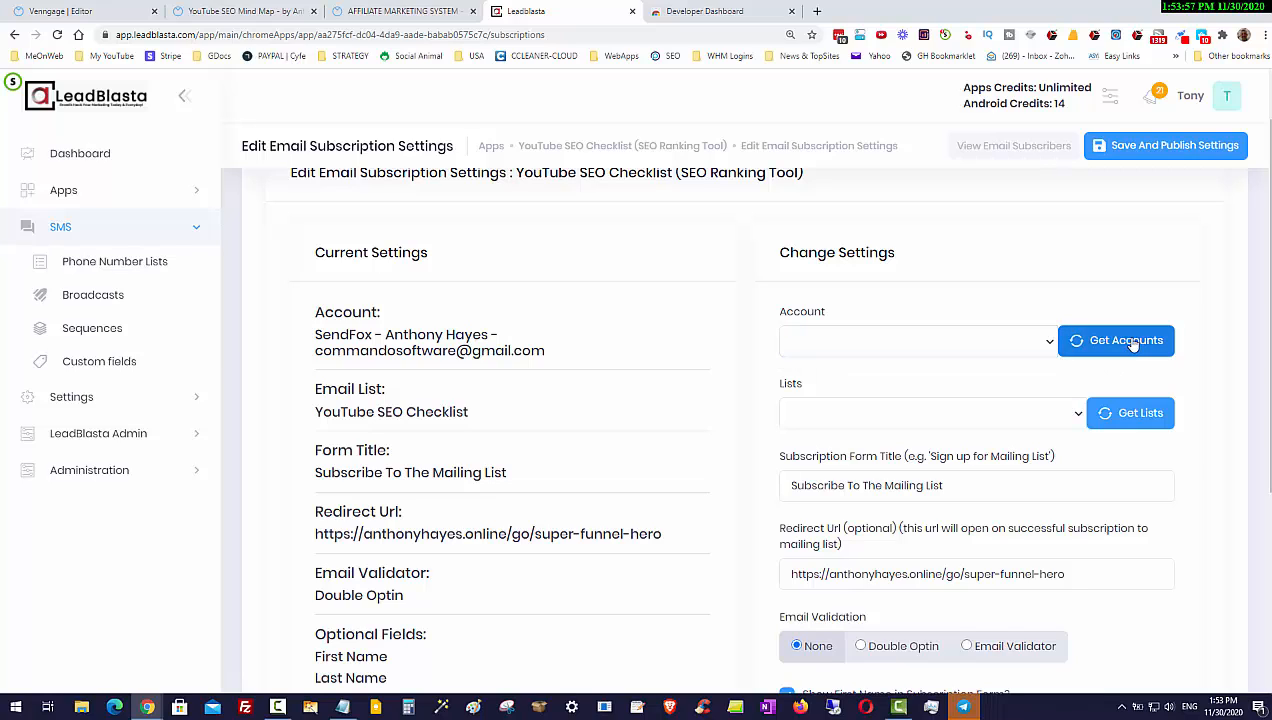
left_click(1049, 342)
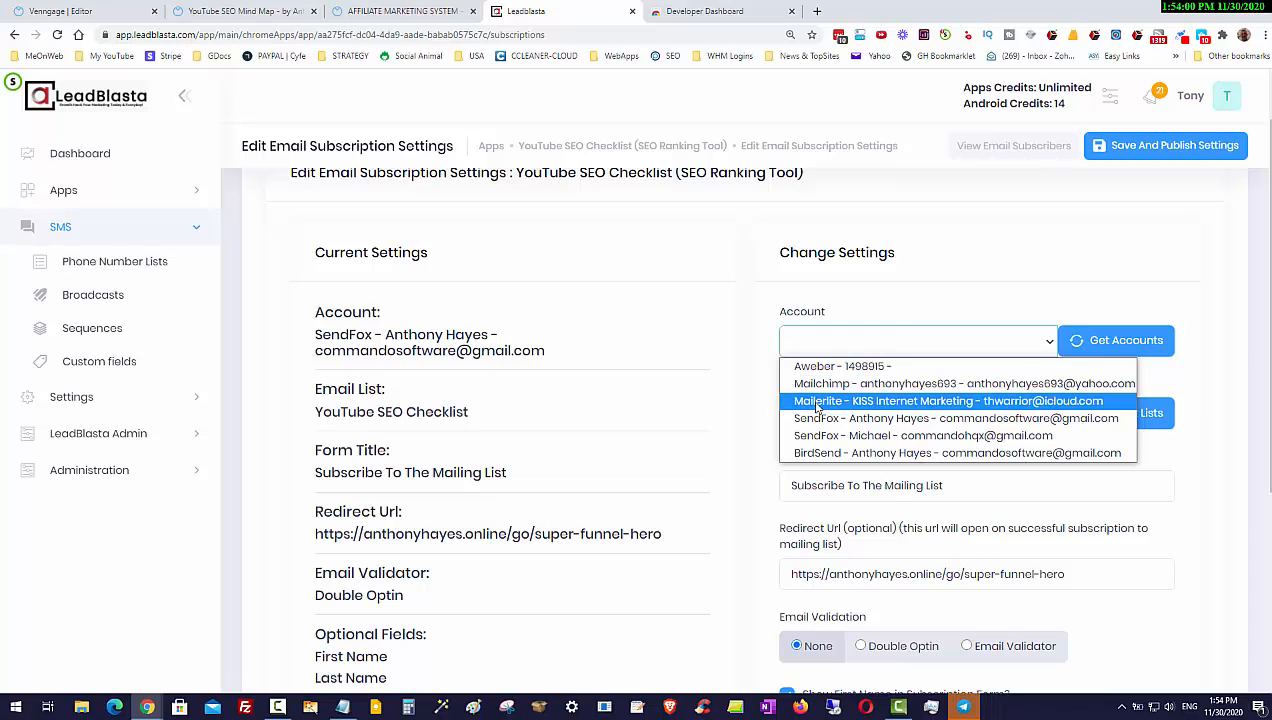
left_click(1158, 470)
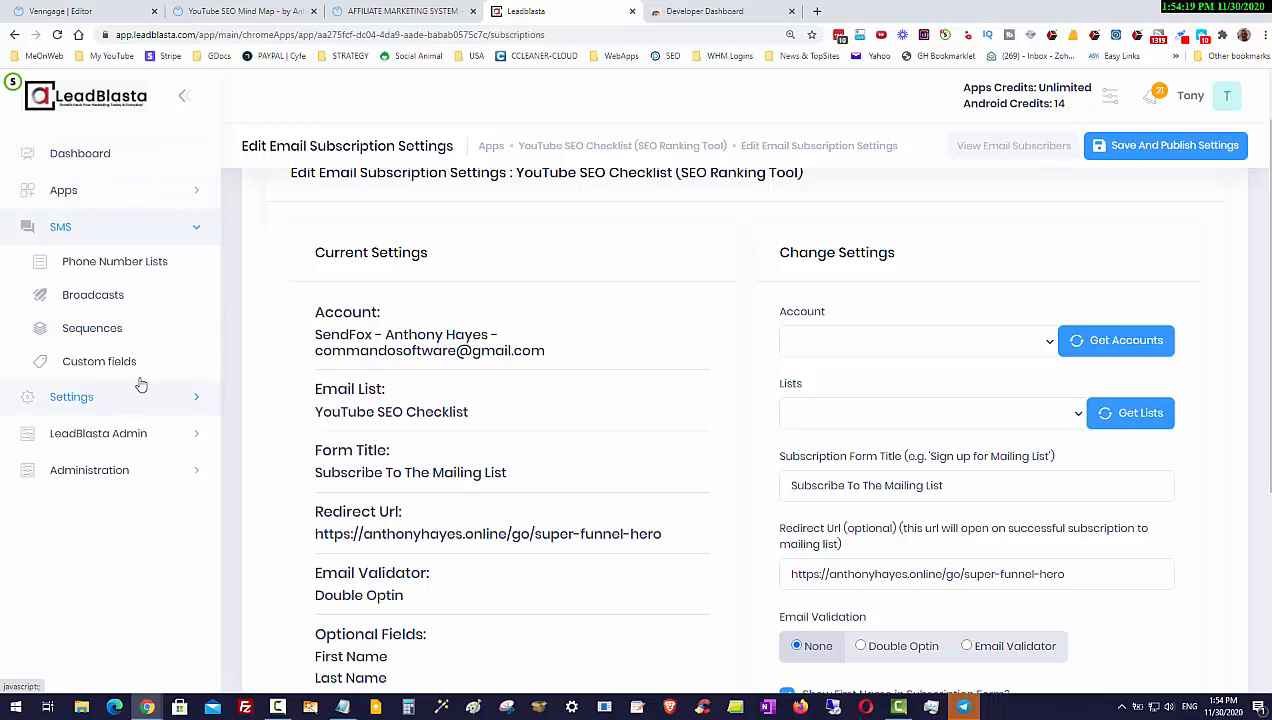
scroll(770, 298, "up", 1)
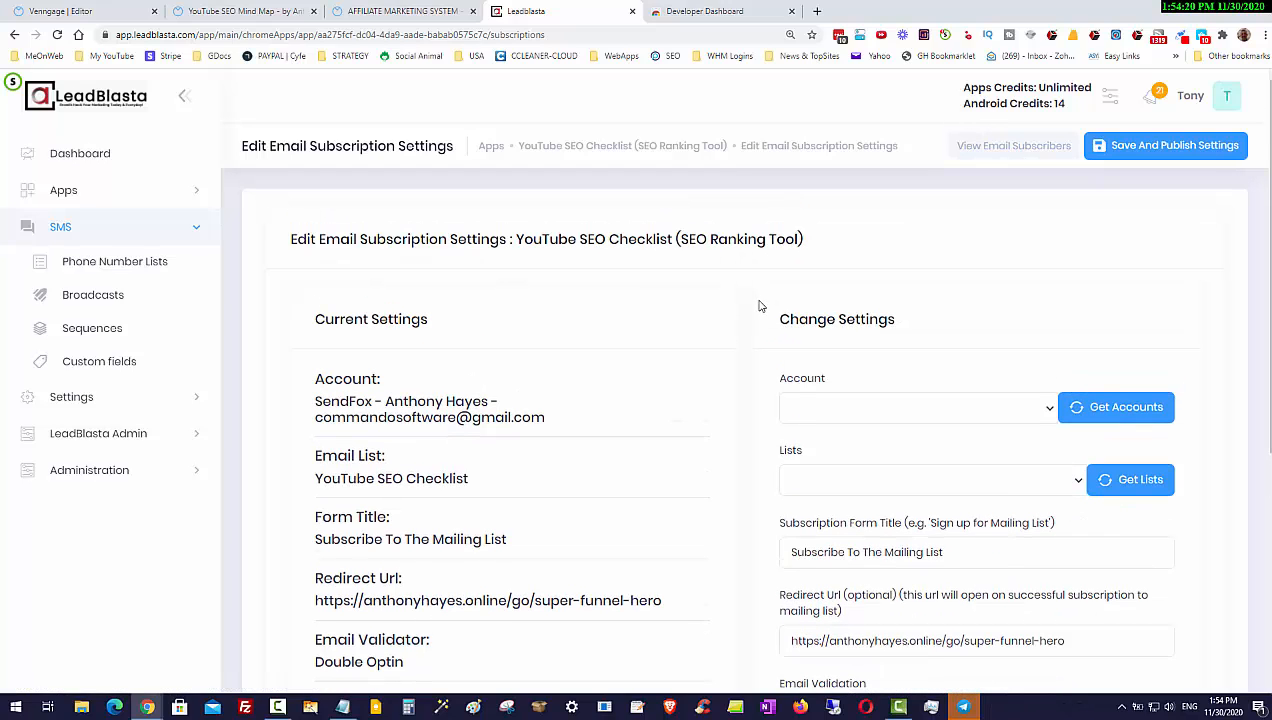
left_click(180, 193)
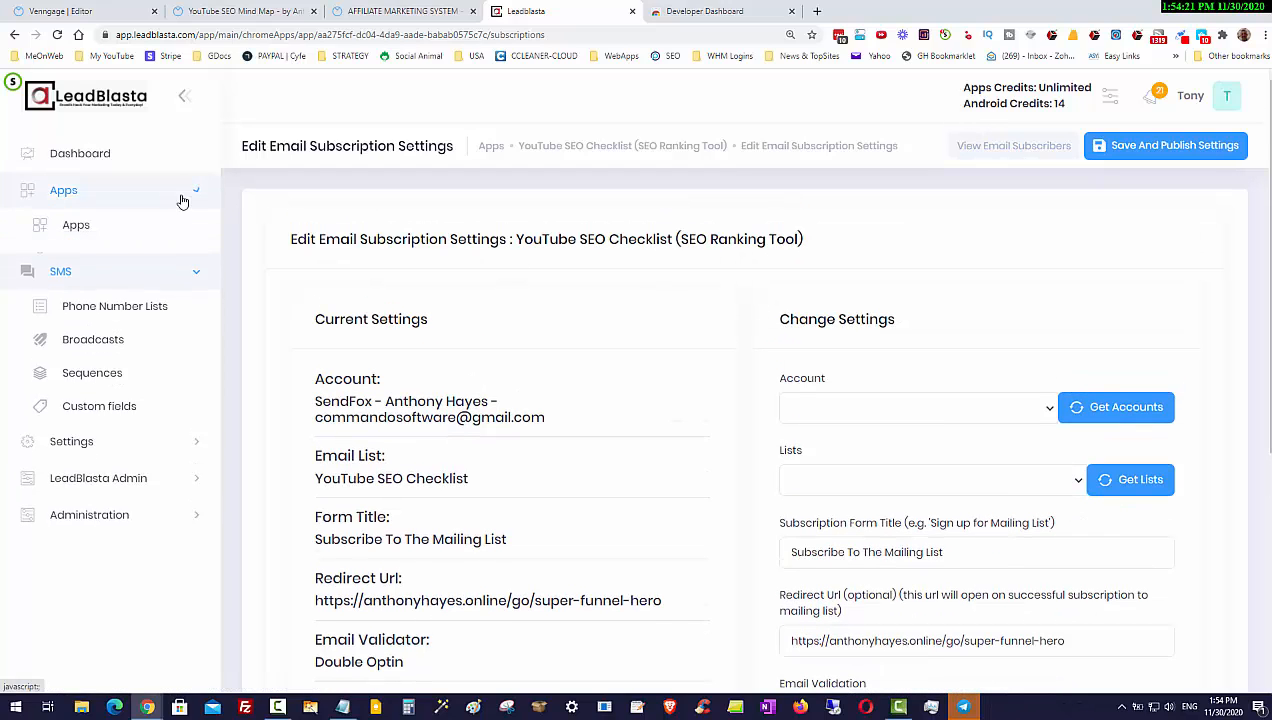
Step: Go to the Manage Notifications page of the app named Title
left_click(75, 225)
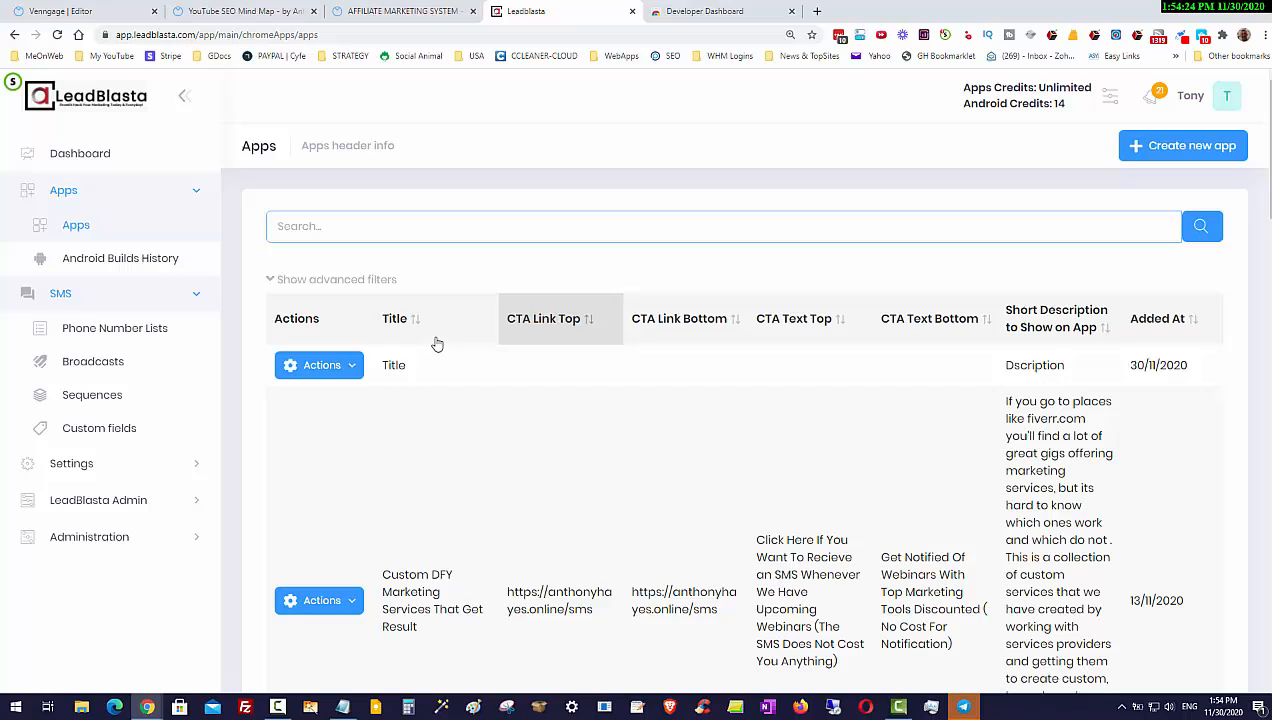
left_click(347, 366)
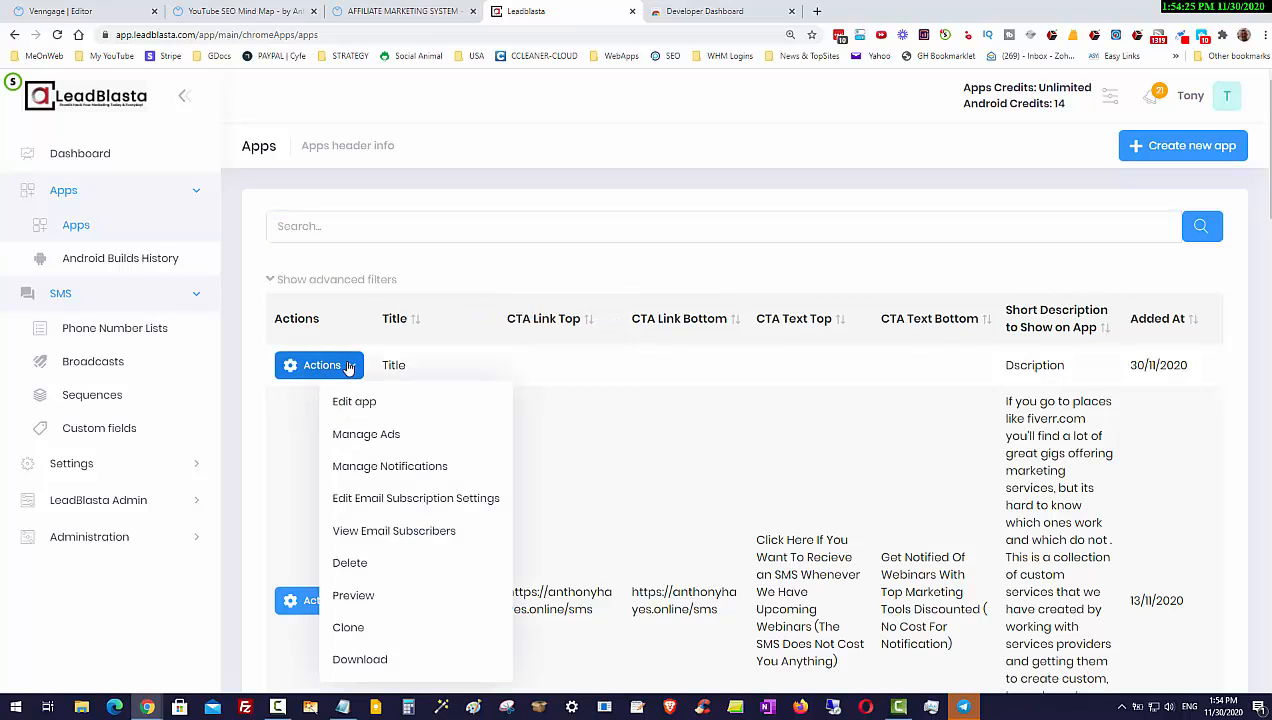
left_click(378, 465)
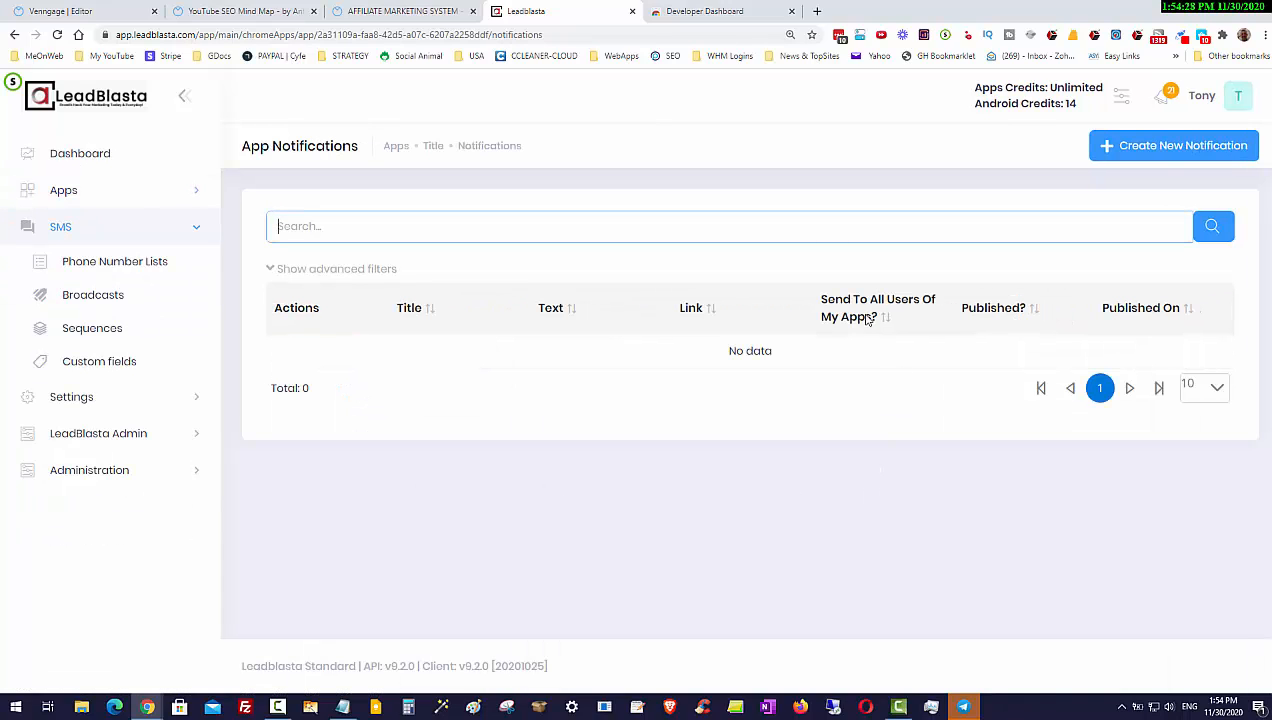
Step: Start a new notification for all users with an image, then cancel it
left_click(1160, 150)
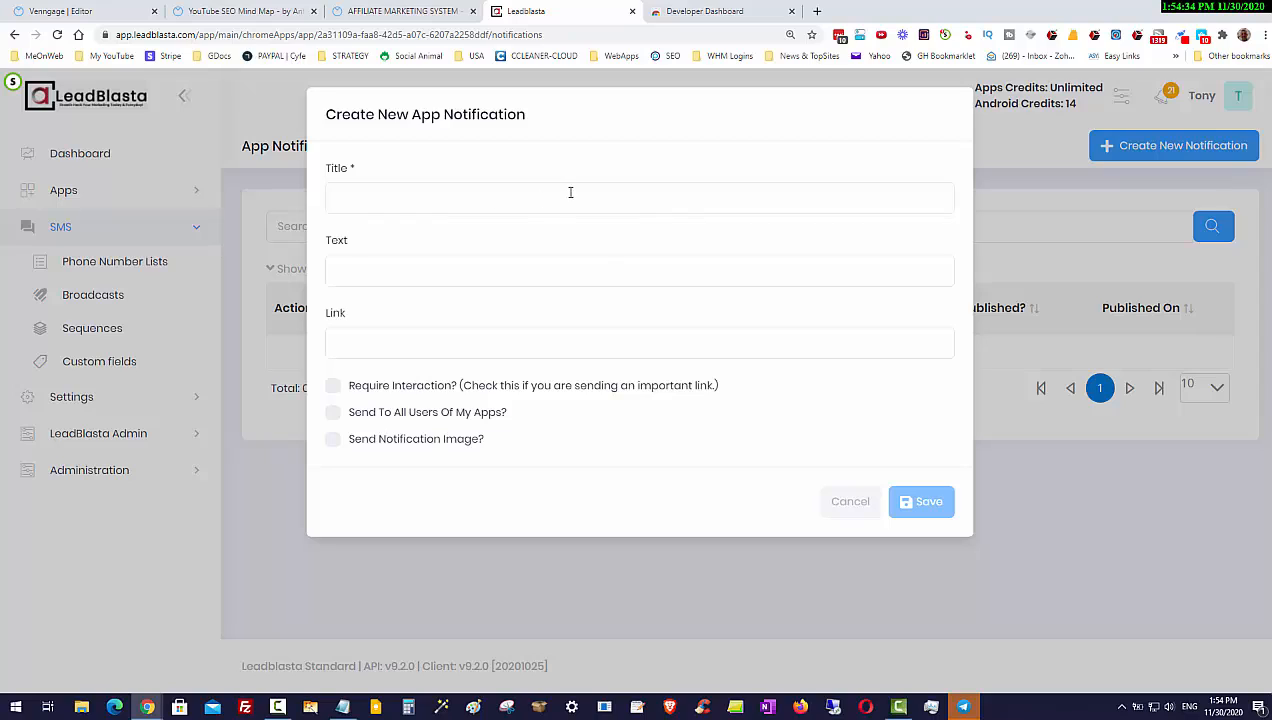
left_click(333, 413)
left_click(334, 441)
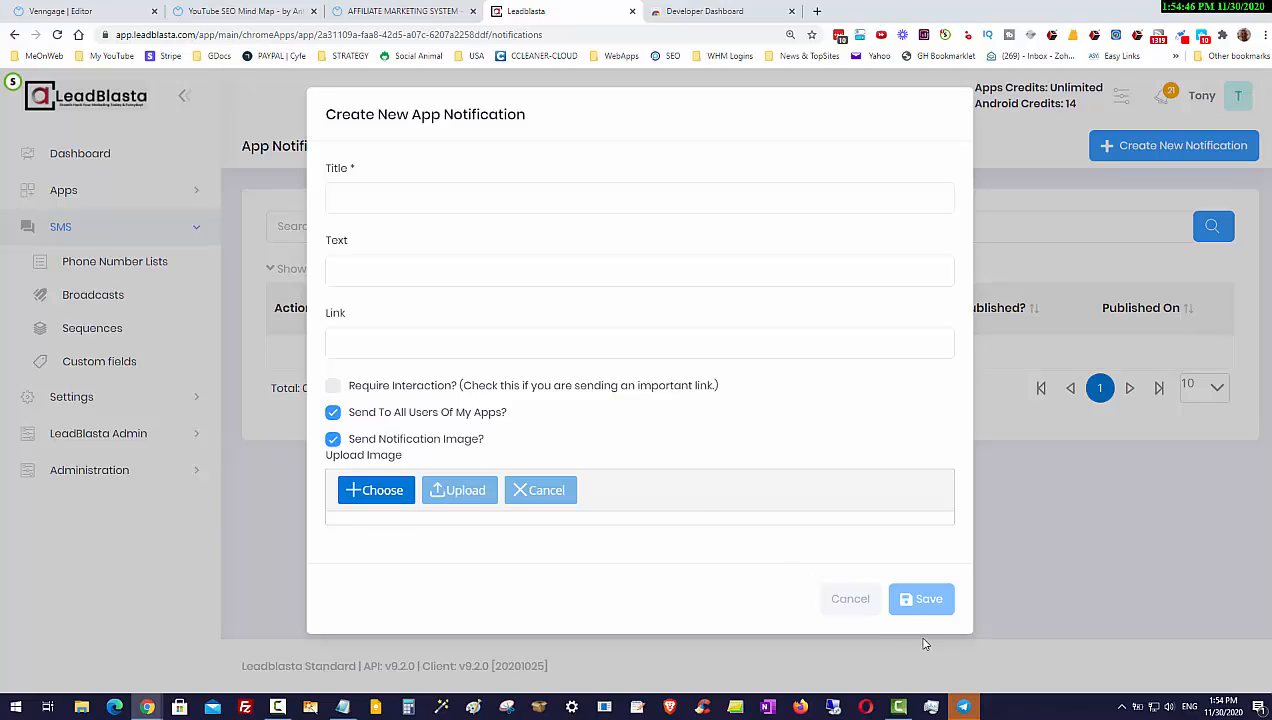
left_click(849, 601)
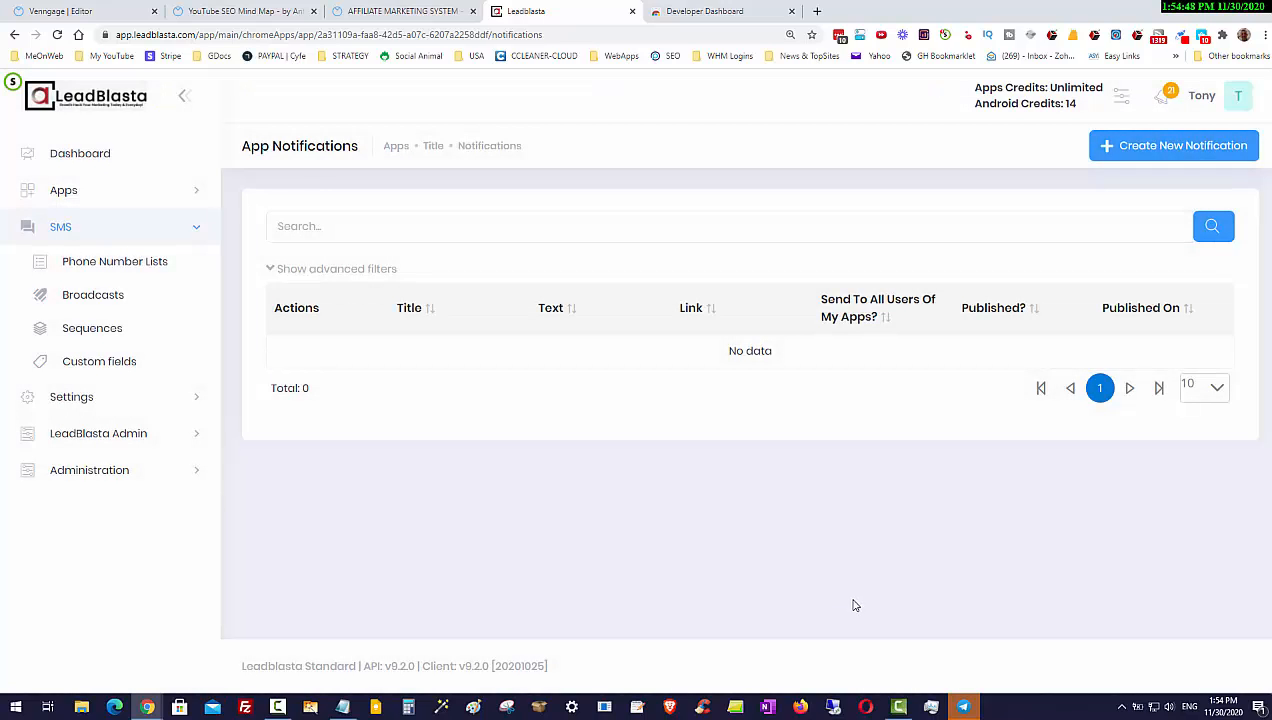